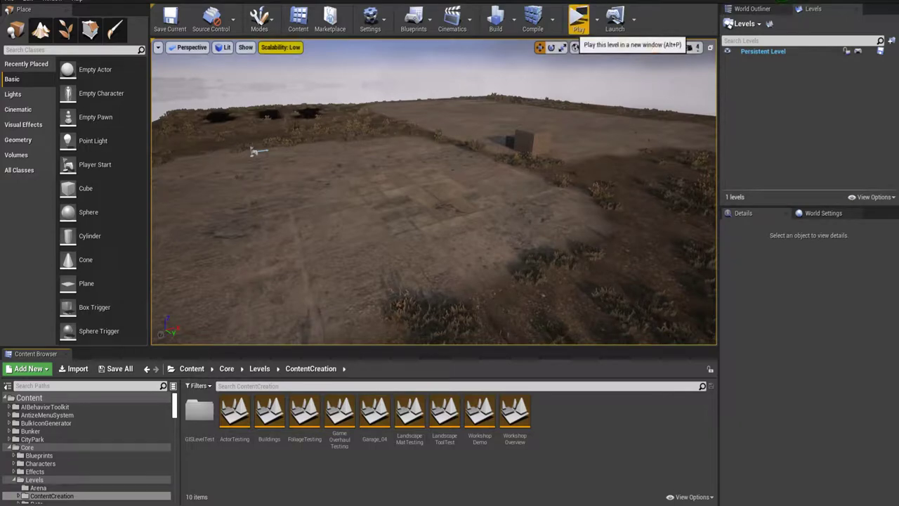
# Play the level in a new window and walk the first-person character across the terrain
pyautogui.click(579, 19)
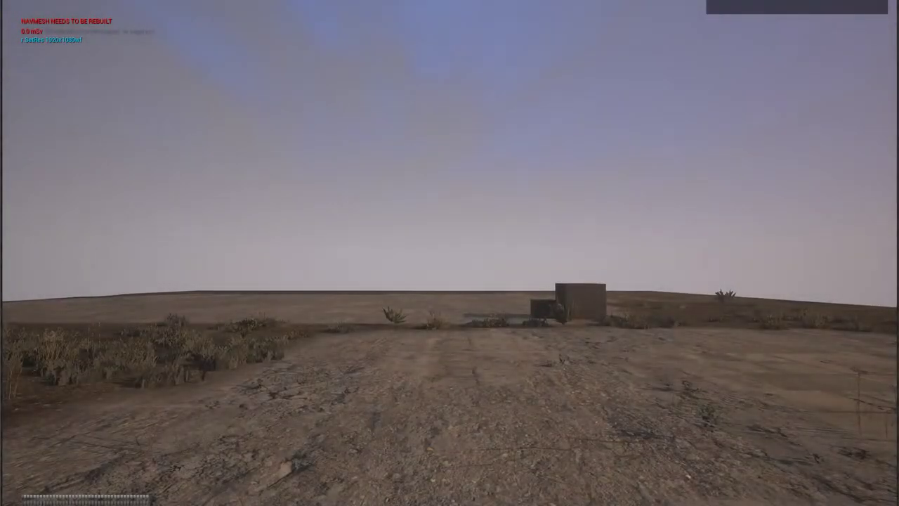
pyautogui.press('w')
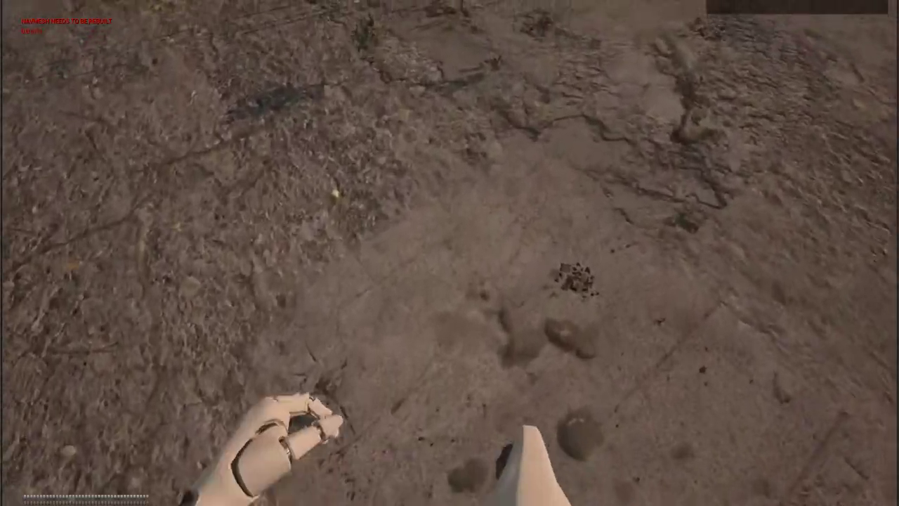
pyautogui.press('w')
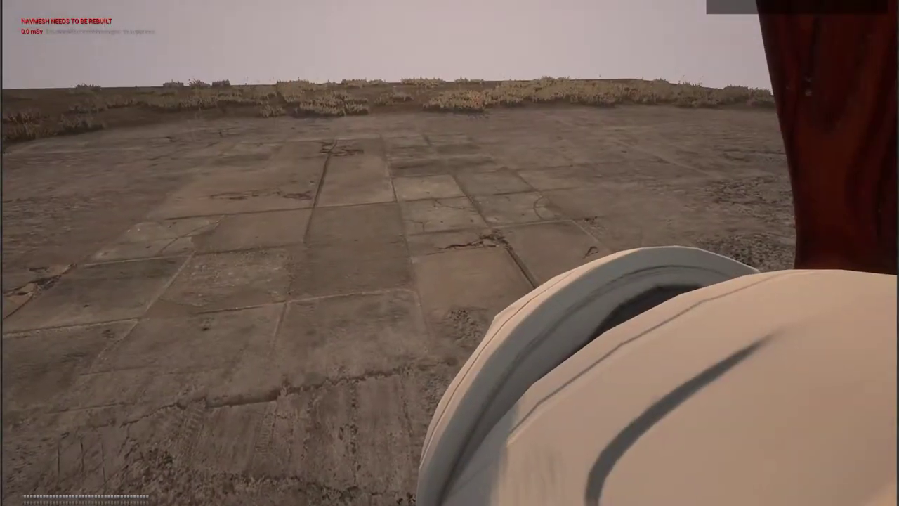
pyautogui.press('w')
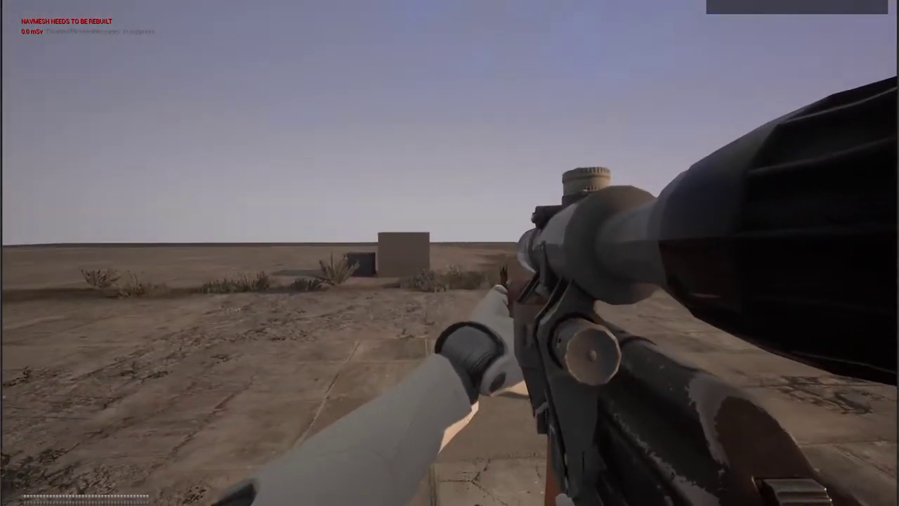
# Examine the character's grip on the scoped rifle from outside with the debug camera, and return to first-person view
pyautogui.press(';')
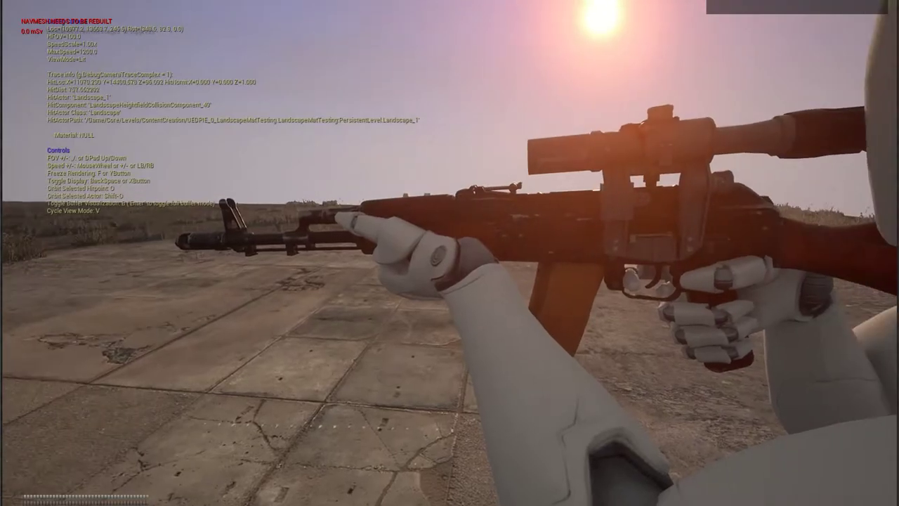
pyautogui.press(';')
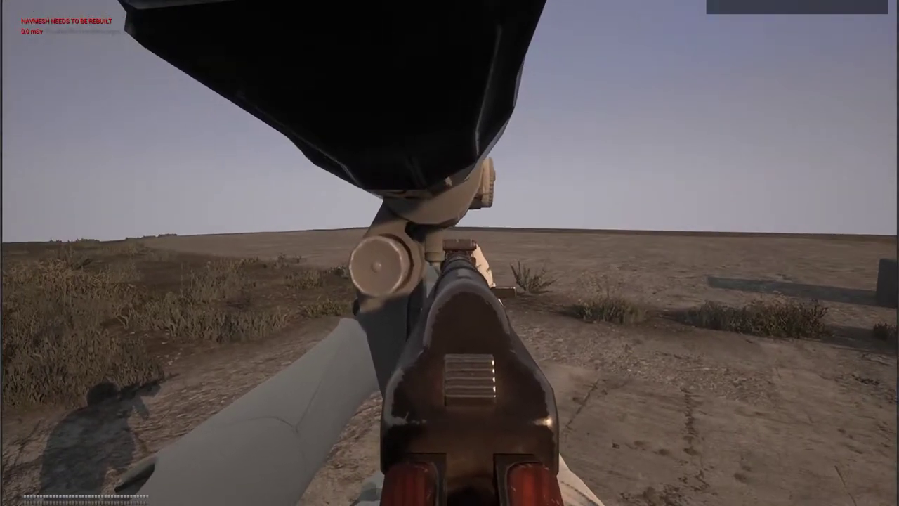
# Test aiming down the rifle's scope over the landscape, including the zoomed-in view of the reticle
pyautogui.rightClick(450, 253)
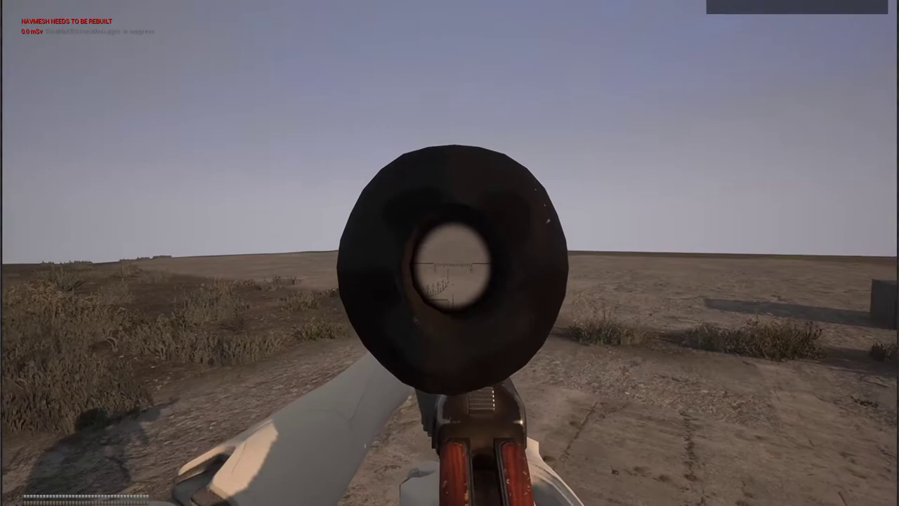
pyautogui.rightClick(449, 253)
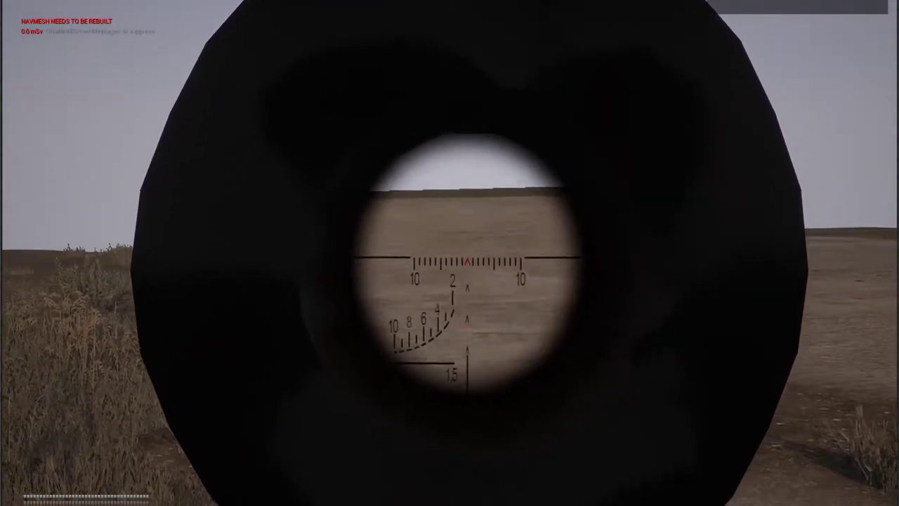
pyautogui.rightClick(450, 253)
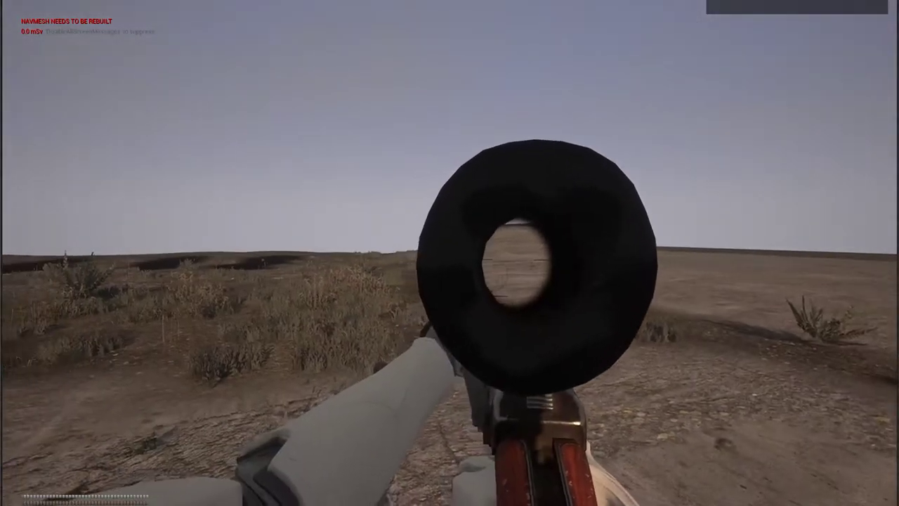
pyautogui.press('shift')
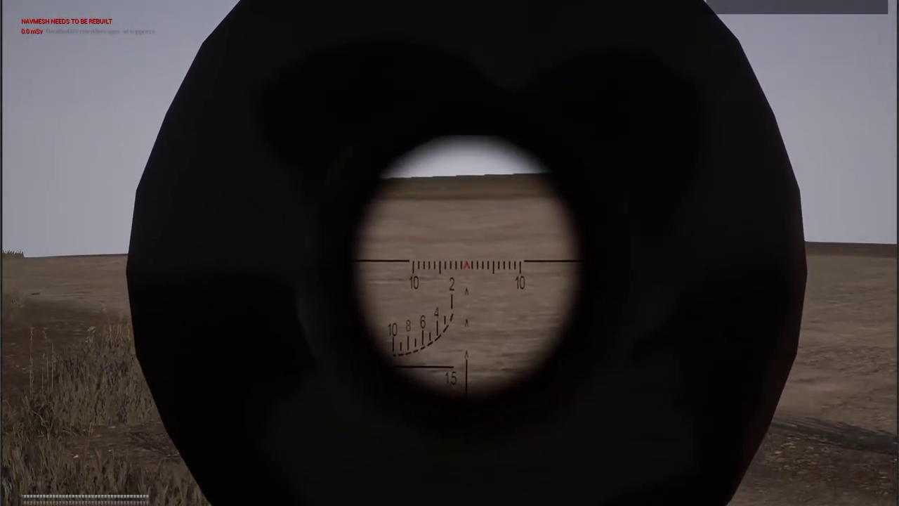
pyautogui.press('shift')
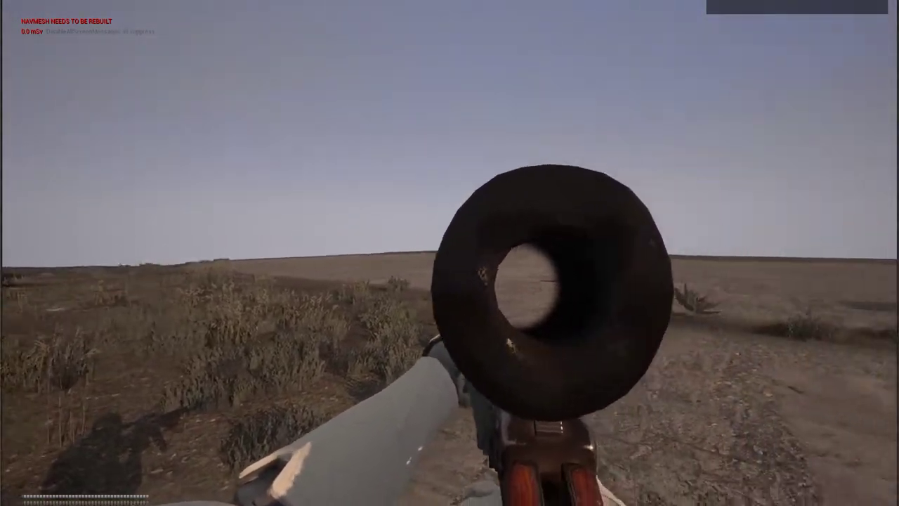
pyautogui.rightClick(449, 253)
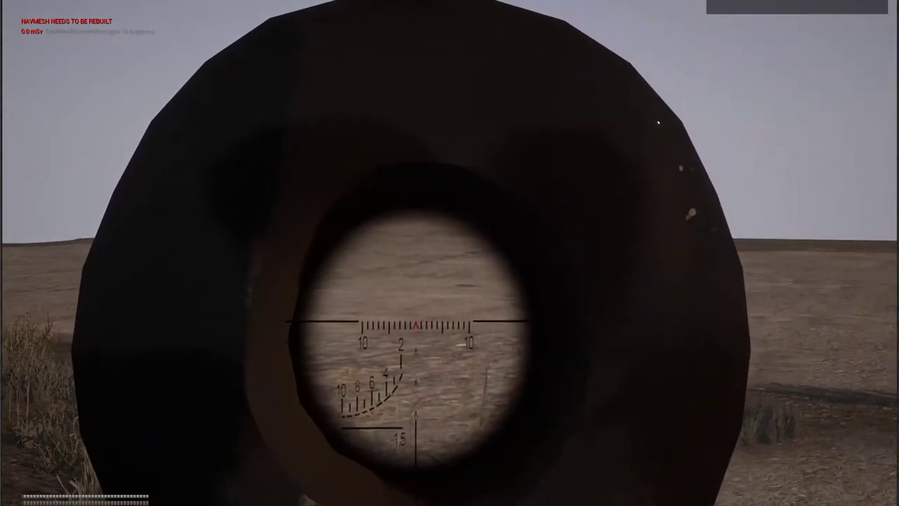
pyautogui.rightClick(449, 253)
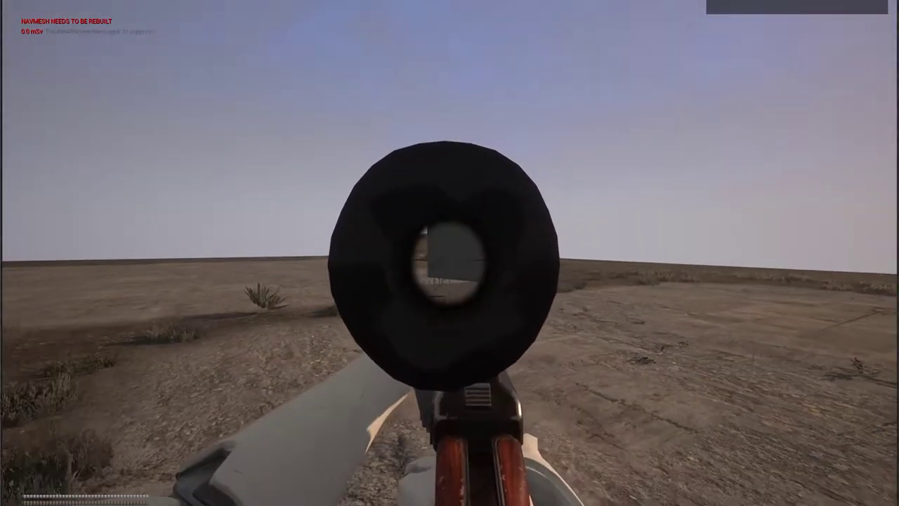
# Back away from the box, zoom in through the scope, fire several test shots and lower the rifle
pyautogui.press('s')
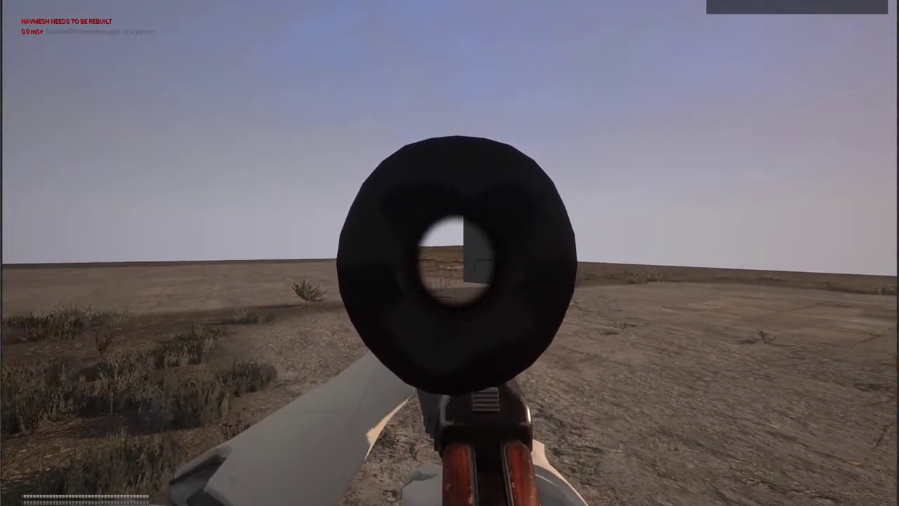
pyautogui.press('shift')
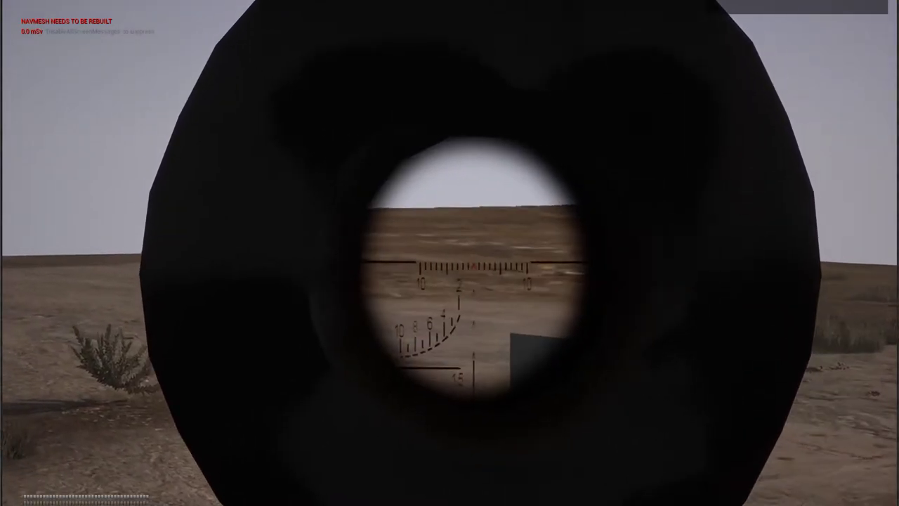
pyautogui.click(468, 267)
pyautogui.click(468, 267)
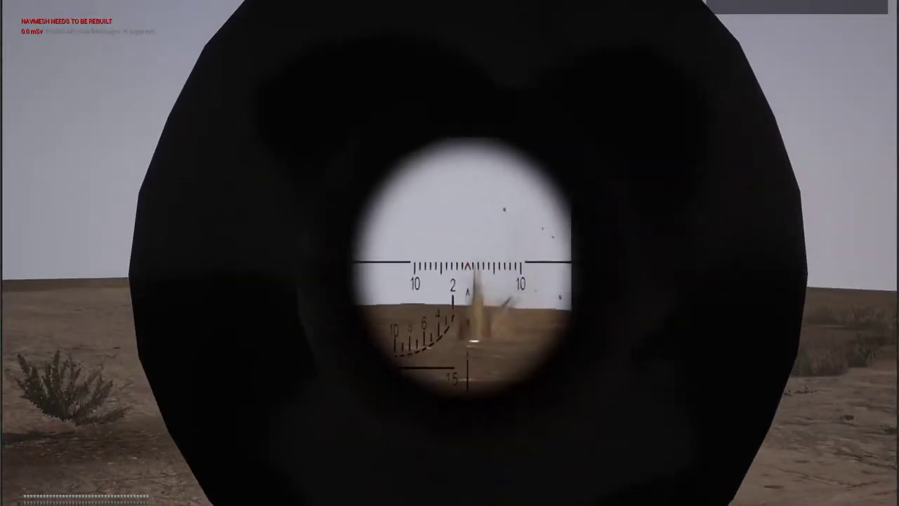
pyautogui.click(469, 267)
pyautogui.click(469, 267)
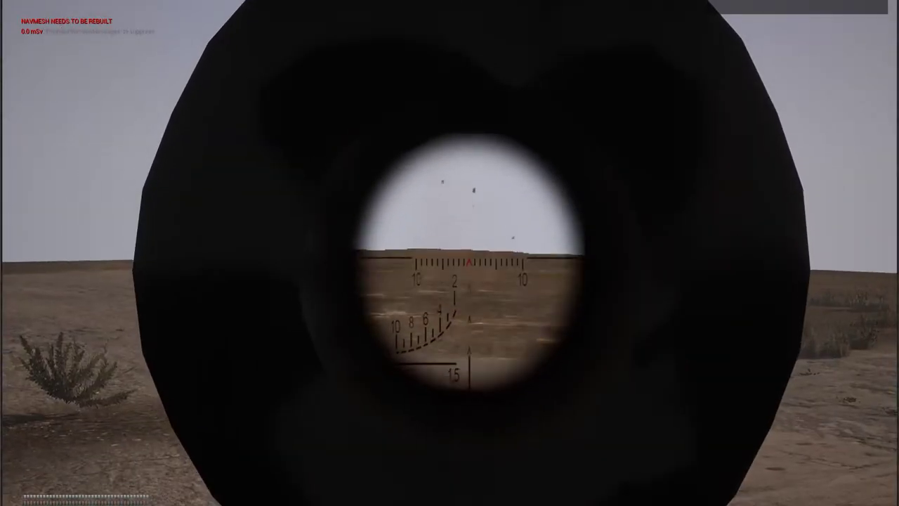
pyautogui.click(469, 267)
pyautogui.click(468, 267)
pyautogui.rightClick(450, 253)
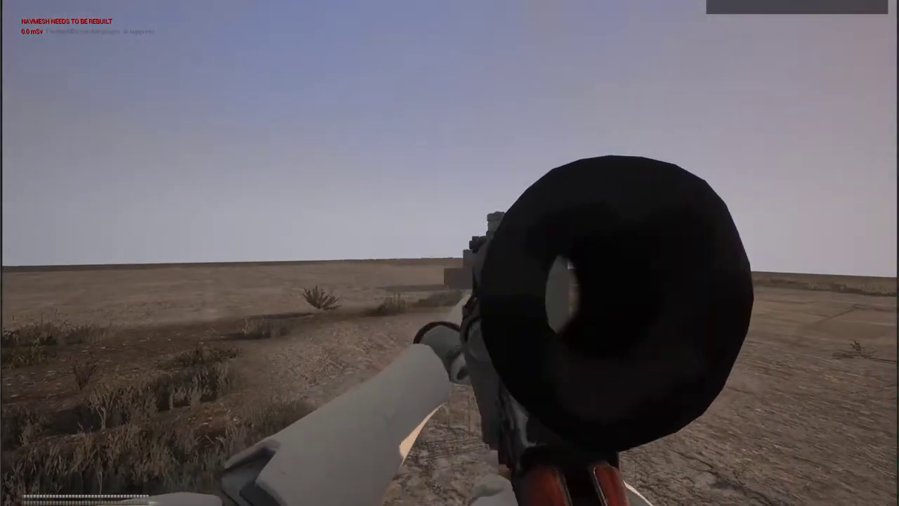
# Walk and sprint the character around the open ground to check the rifle's movement animations
pyautogui.press('w')
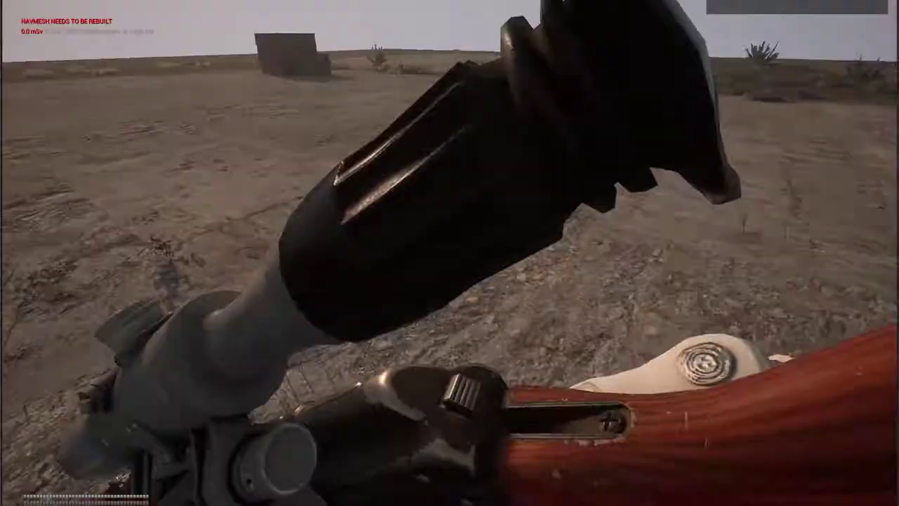
pyautogui.hotkey('shift', 'w')
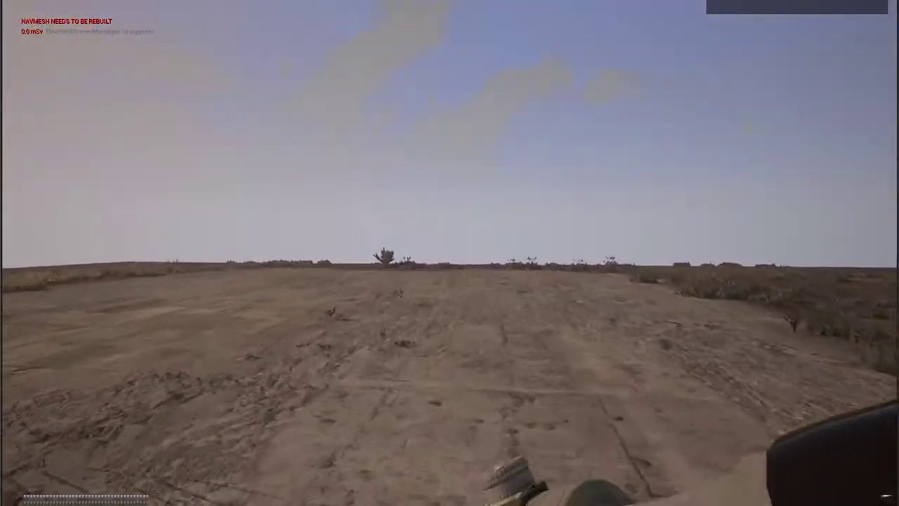
pyautogui.hotkey('shift', 'w')
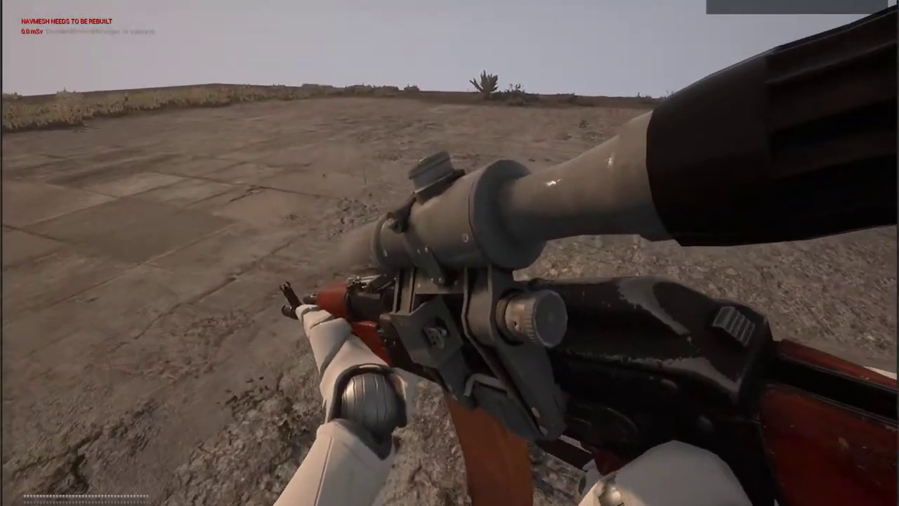
pyautogui.hotkey('shift', 'w')
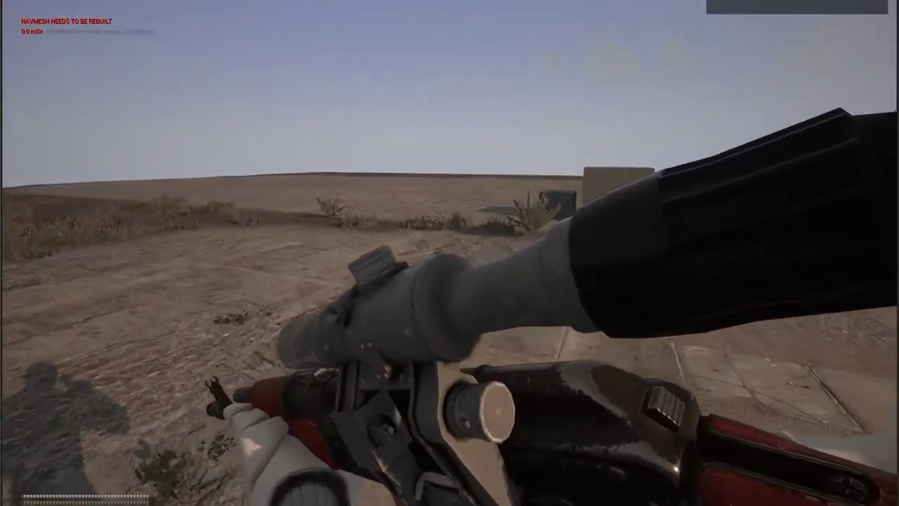
pyautogui.press('w')
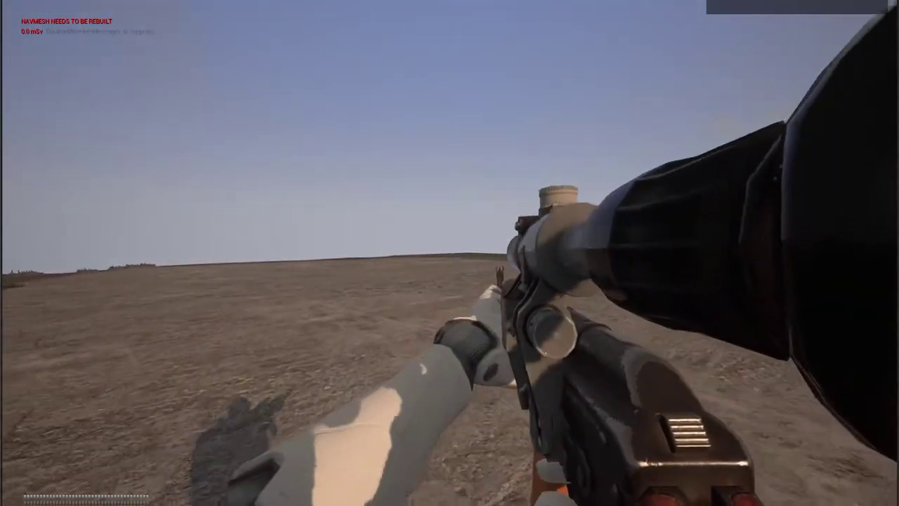
# Test climbing by moving up to the checkered boxes and jumping onto them
pyautogui.press('v')
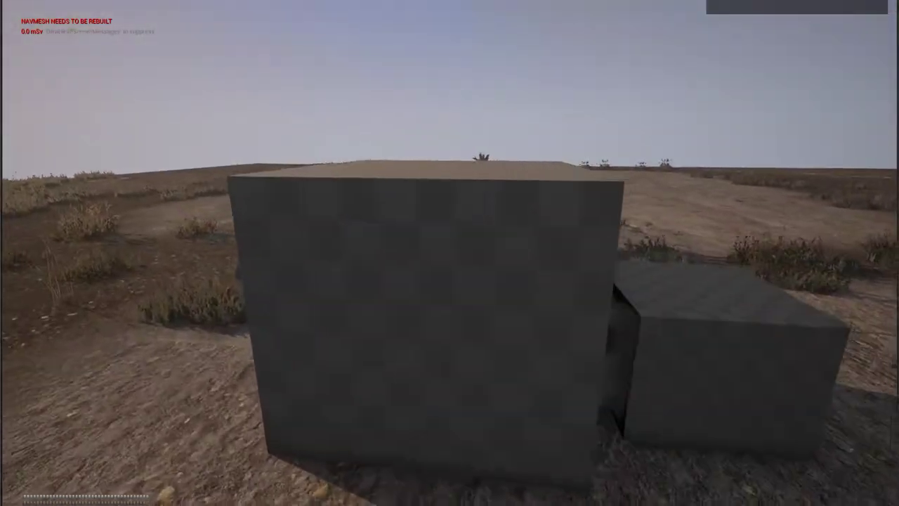
pyautogui.press('w')
pyautogui.press('space')
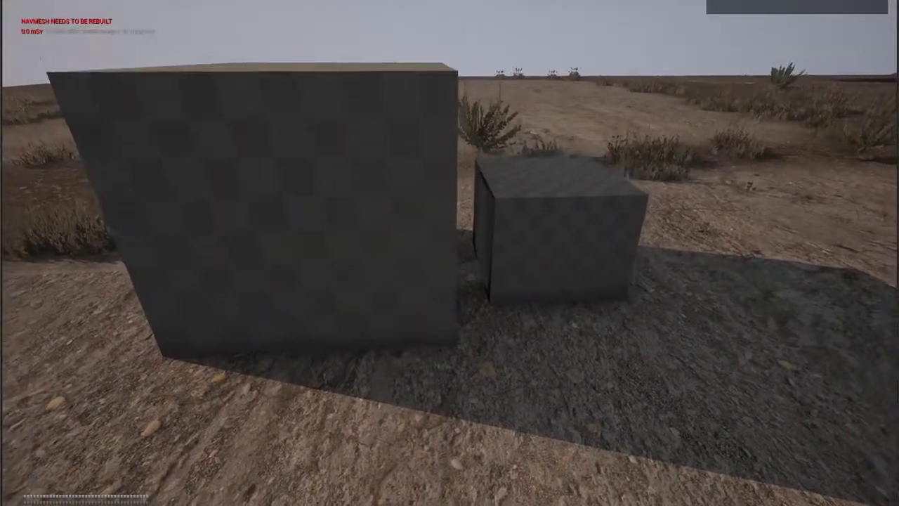
pyautogui.press('w')
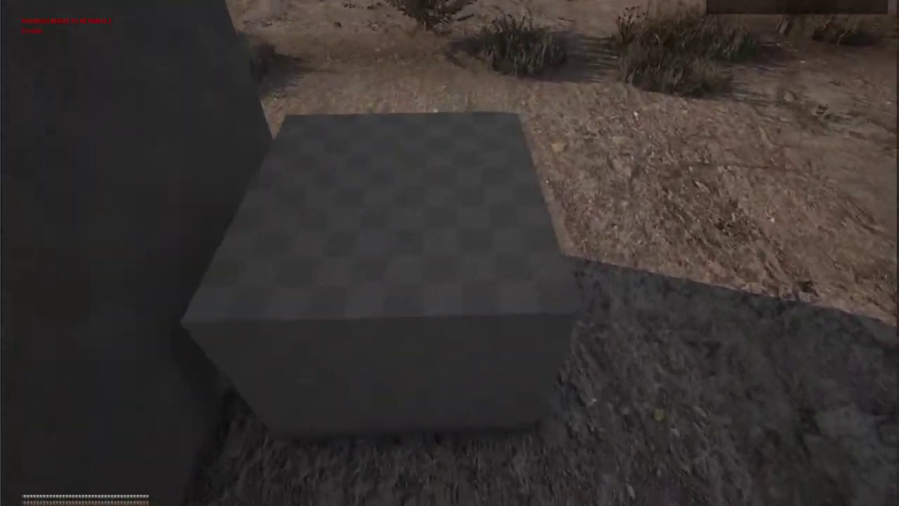
pyautogui.press('space')
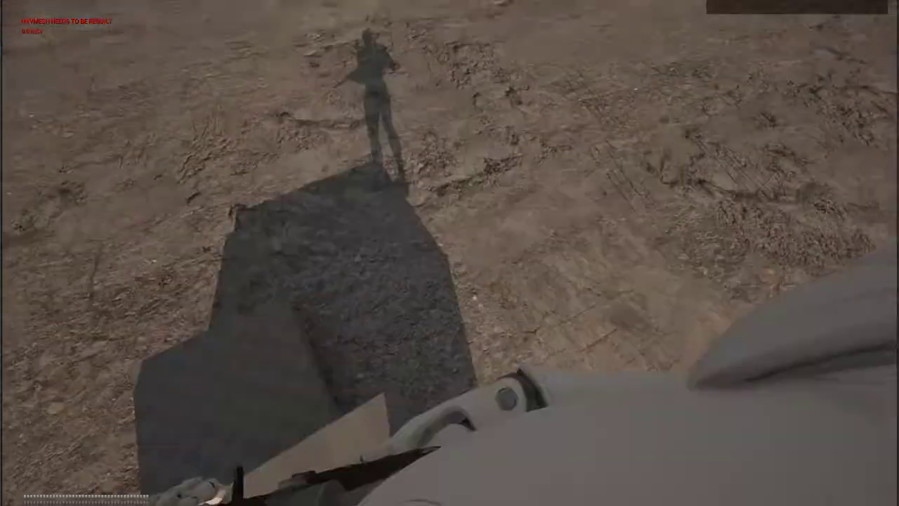
# Step toward and away from the large box's wall to check how the rifle reacts to the obstacle
pyautogui.press('w')
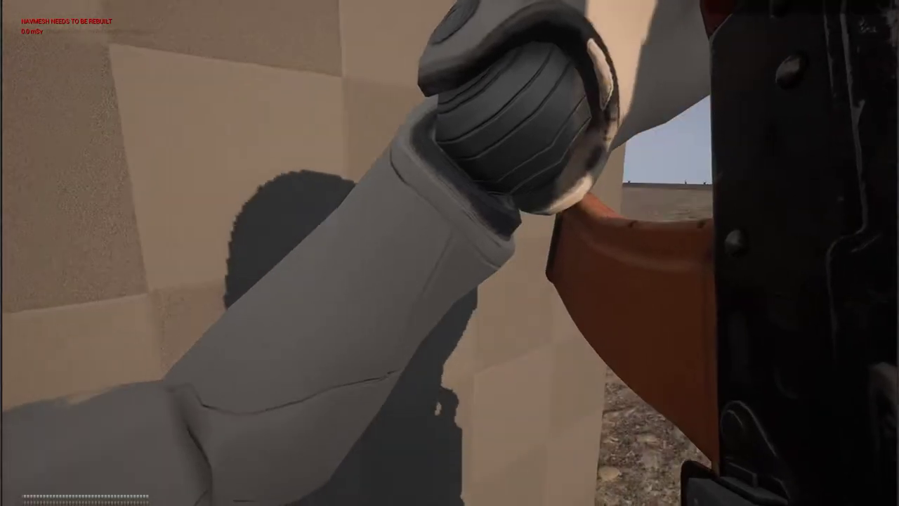
pyautogui.press('s')
pyautogui.press('w')
pyautogui.press('s')
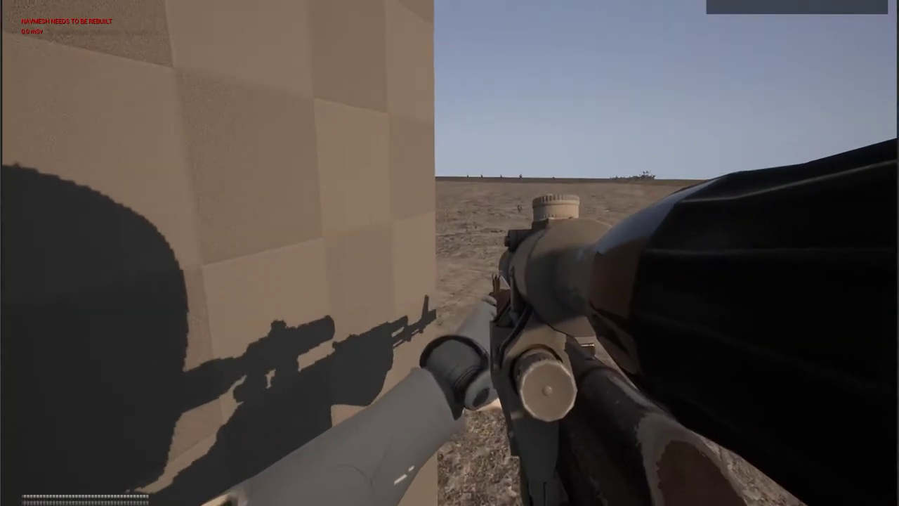
# Switch back and forth between the character's two weapon slots beside the box wall
pyautogui.press('2')
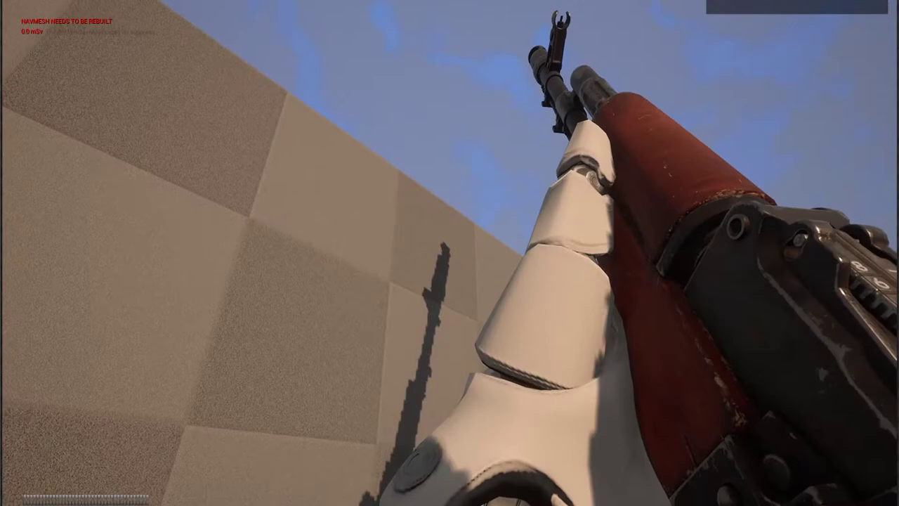
pyautogui.press('1')
pyautogui.press('2')
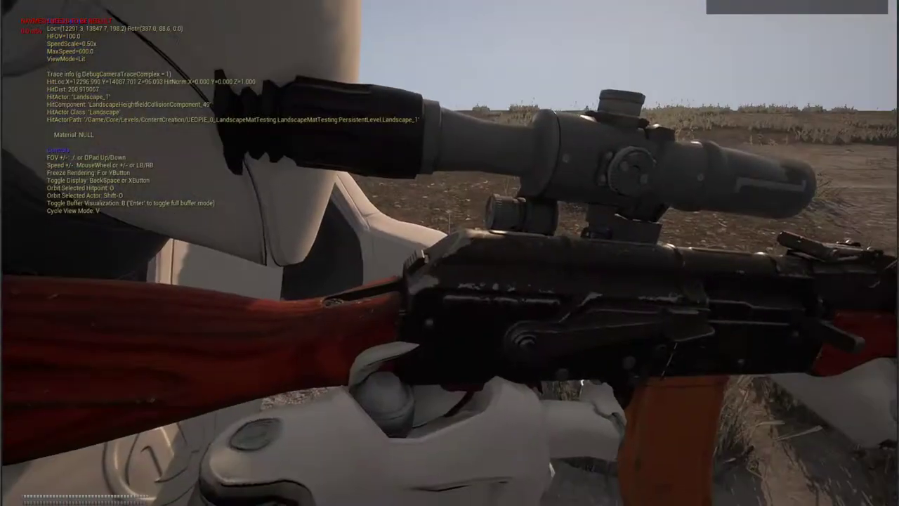
# Fly the debug camera around the rifle stock and the character's head, and return to first-person view
pyautogui.press('w')
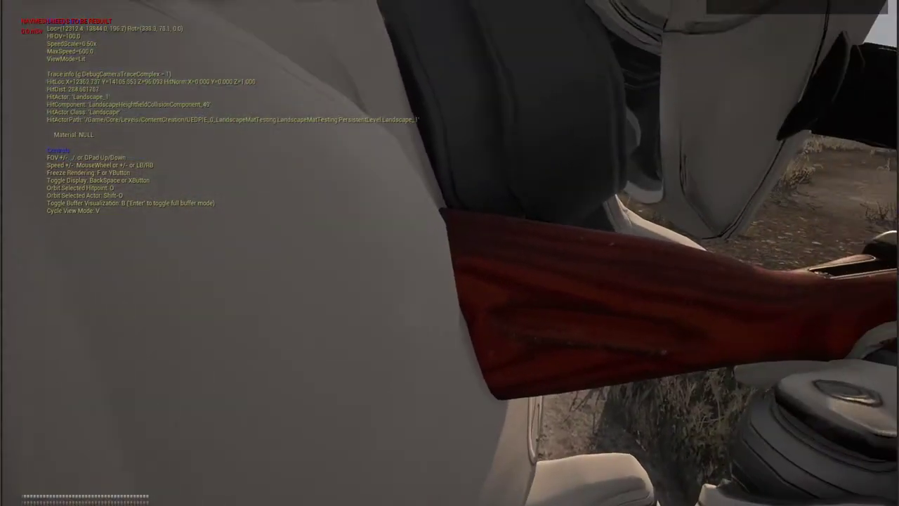
pyautogui.press('d')
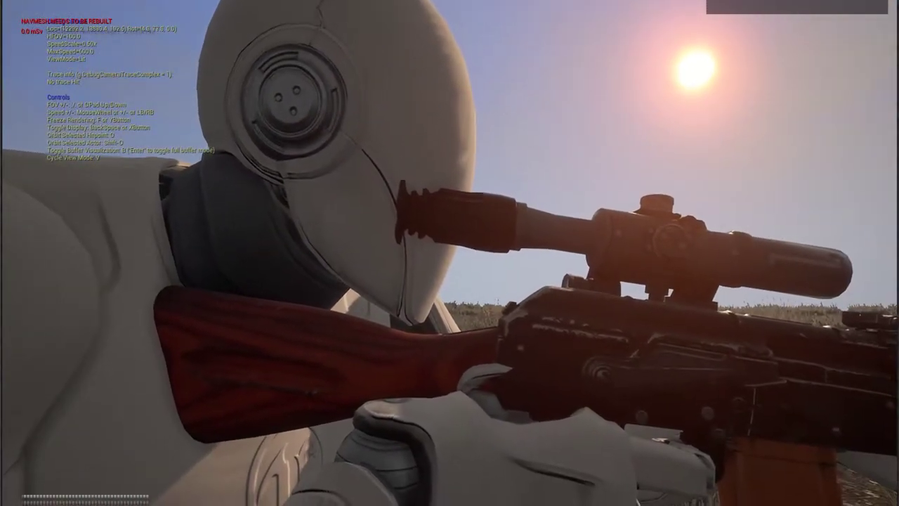
pyautogui.press(';')
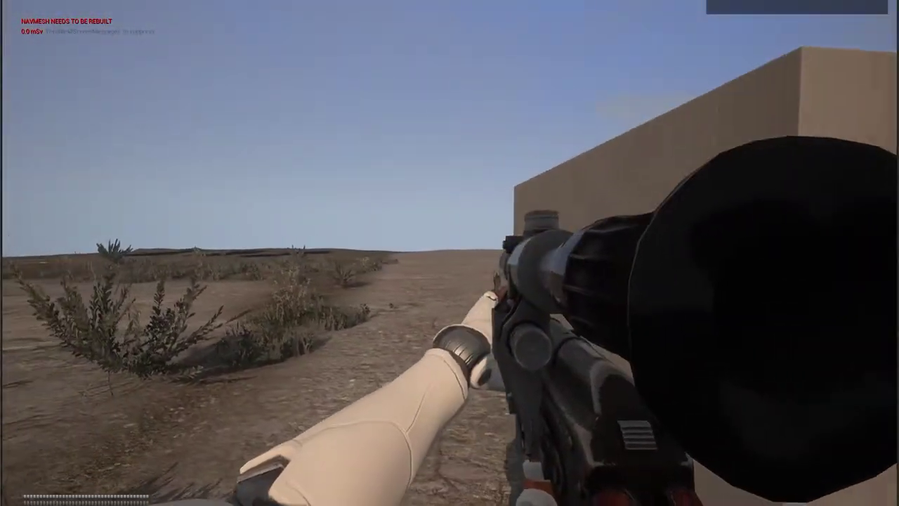
# Aim down the scope beside the large box and move the character sideways
pyautogui.rightClick(450, 253)
pyautogui.press('a')
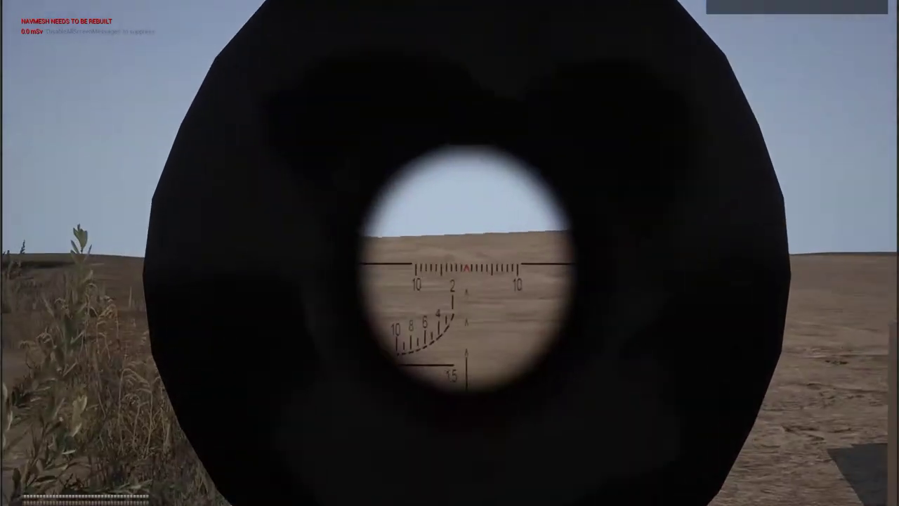
# End the play session, dismiss the message log and open the BP_BaseWeapon blueprint from Core/Blueprints/Weapons
pyautogui.click(449, 253)
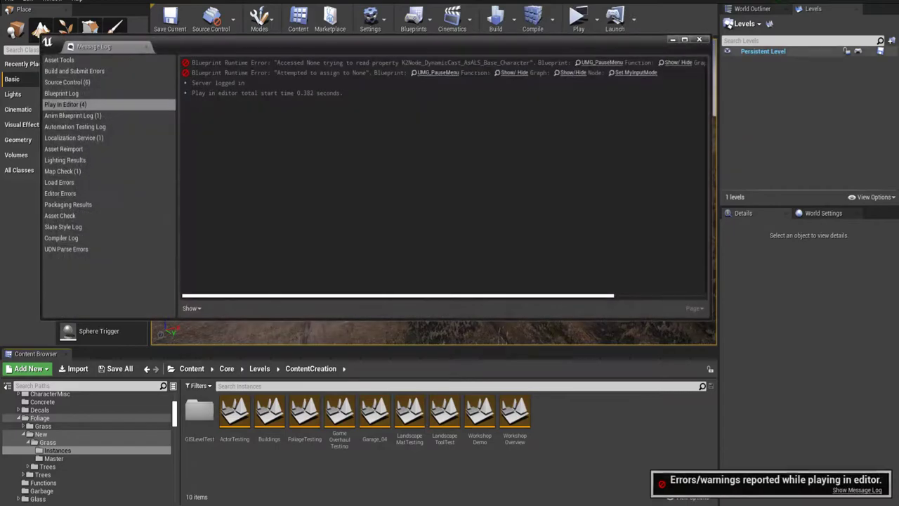
pyautogui.click(708, 37)
pyautogui.click(227, 369)
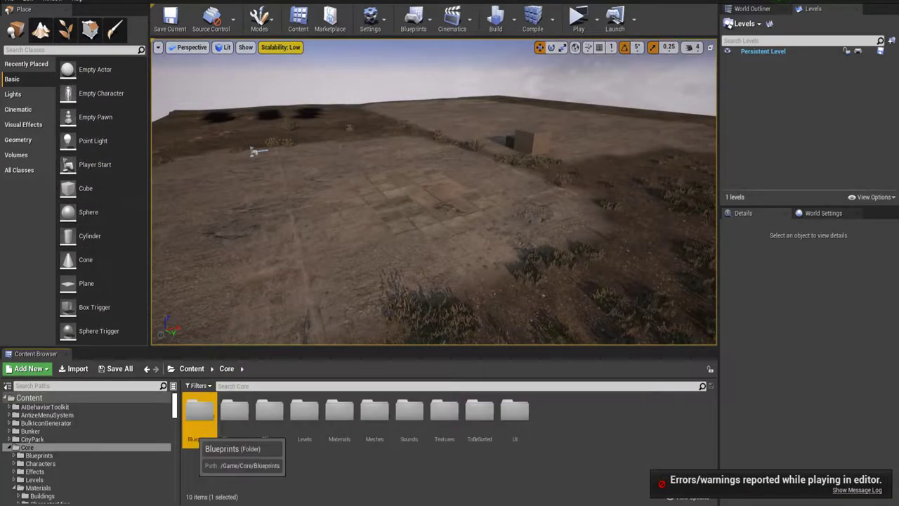
pyautogui.doubleClick(200, 411)
pyautogui.scroll(-1, 235, 450)
pyautogui.doubleClick(234, 445)
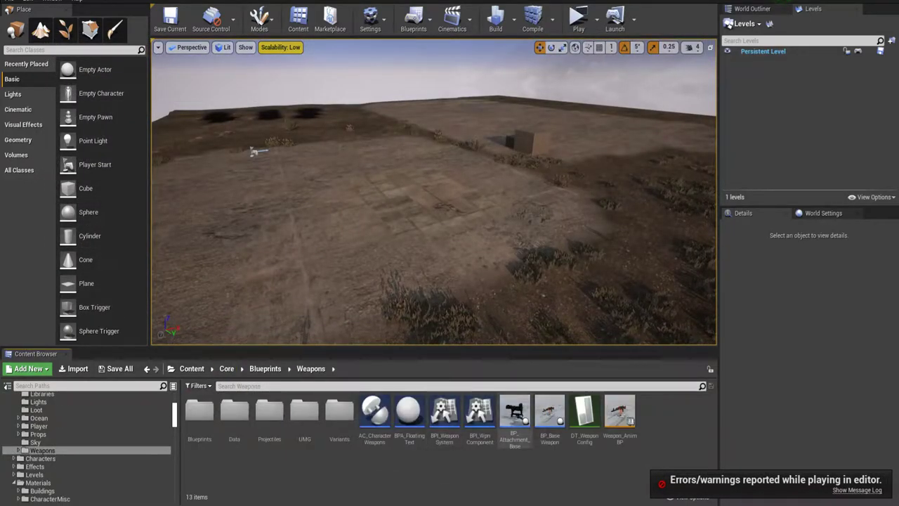
pyautogui.doubleClick(549, 416)
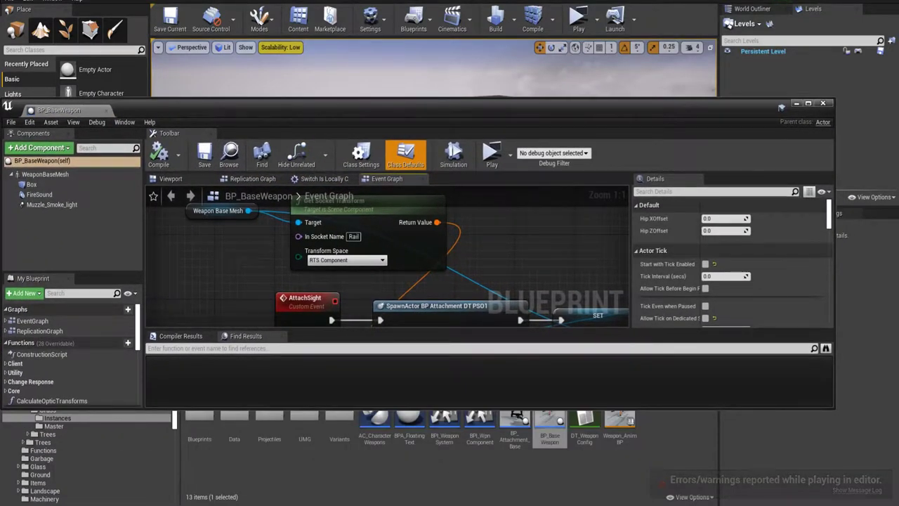
pyautogui.click(808, 103)
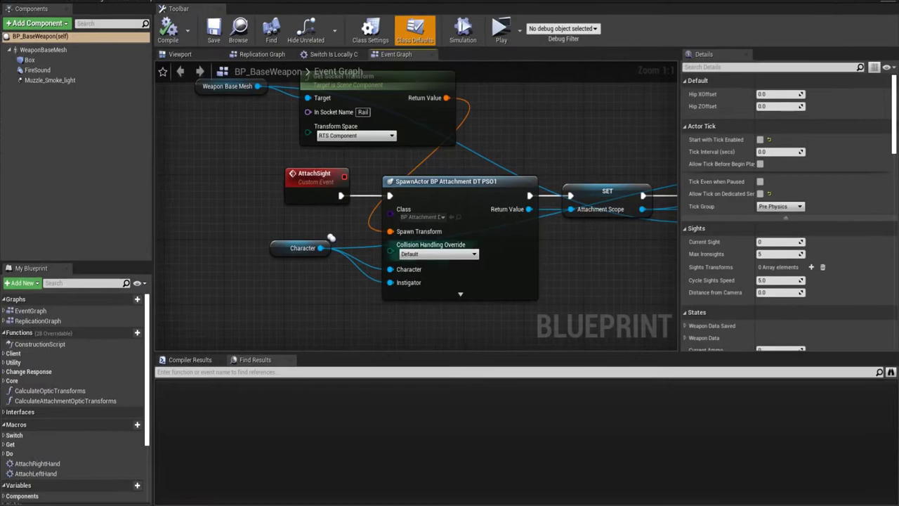
# Set the class of the SpawnActor node after AttachSight to BP_Attachment_DT_Kobra, then compile and save BP_BaseWeapon
pyautogui.click(422, 217)
pyautogui.write('attach')
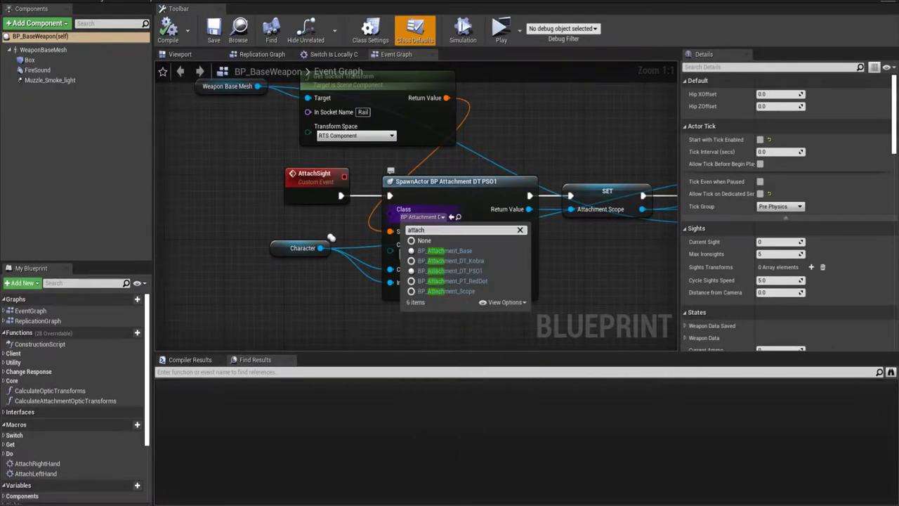
pyautogui.press('Down')
pyautogui.press('Down')
pyautogui.press('Down')
pyautogui.press('Return')
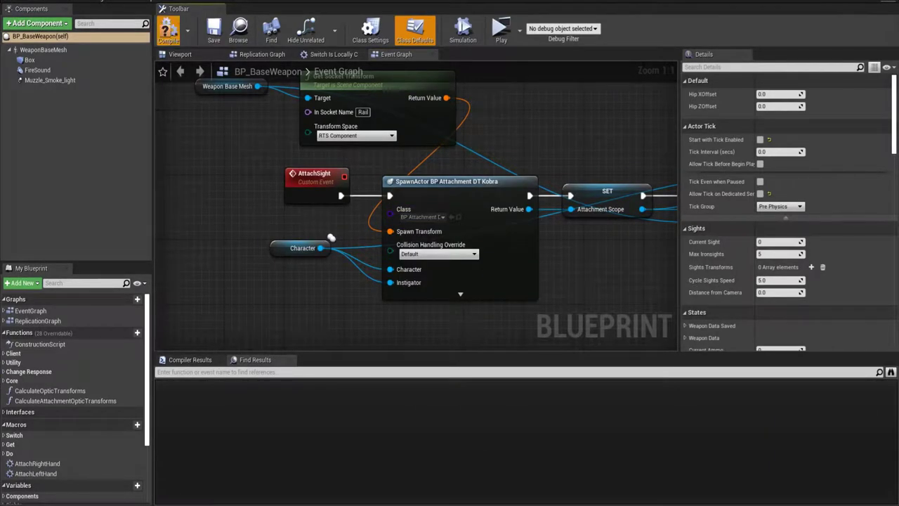
pyautogui.hotkey('ctrl', 's')
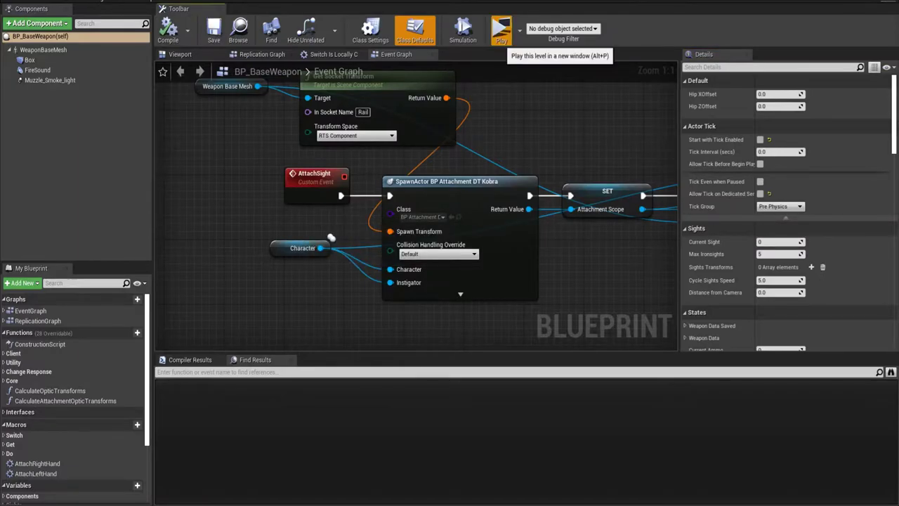
# Play-test the level with the Kobra sight, restarting the session once, and aim down it and back to hip position
pyautogui.click(501, 30)
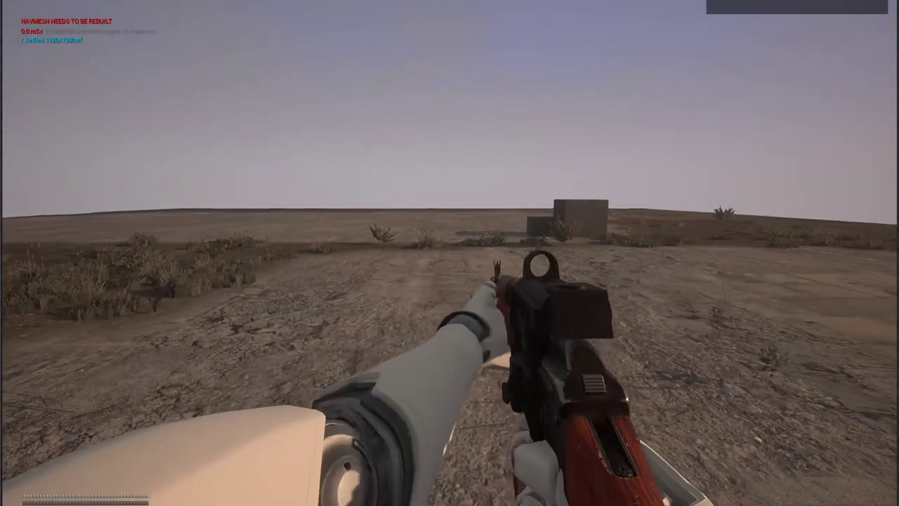
pyautogui.rightClick(450, 253)
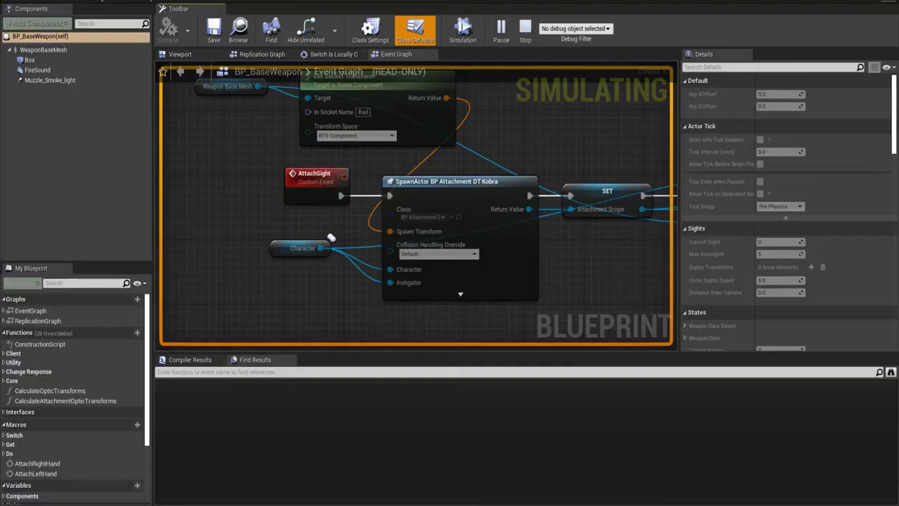
pyautogui.click(700, 40)
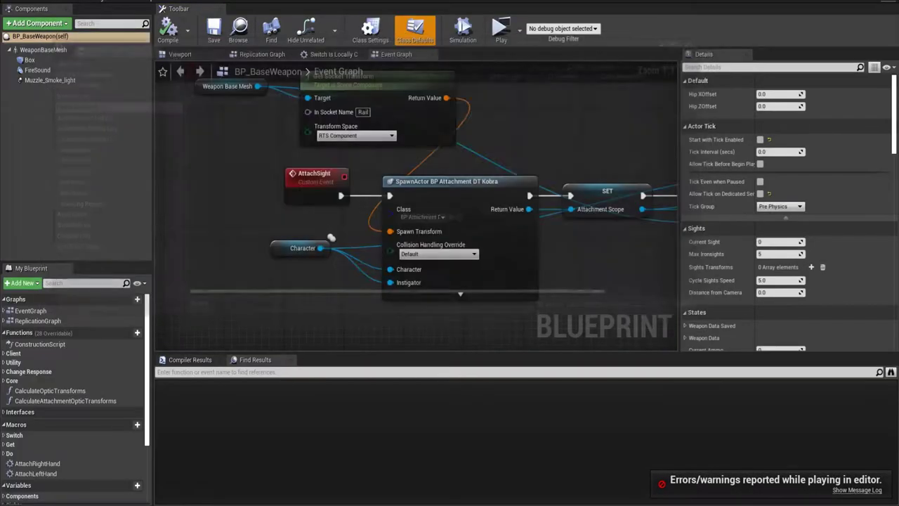
pyautogui.click(500, 29)
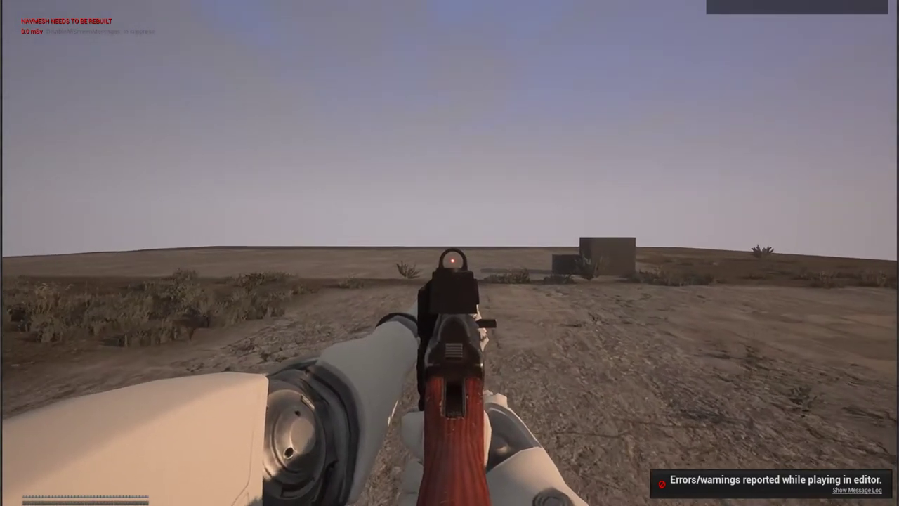
pyautogui.rightClick(450, 253)
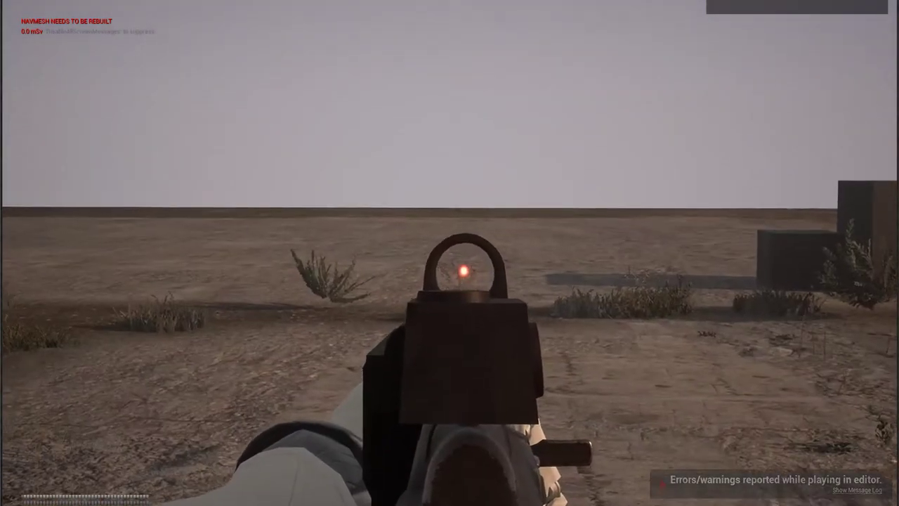
pyautogui.rightClick(449, 253)
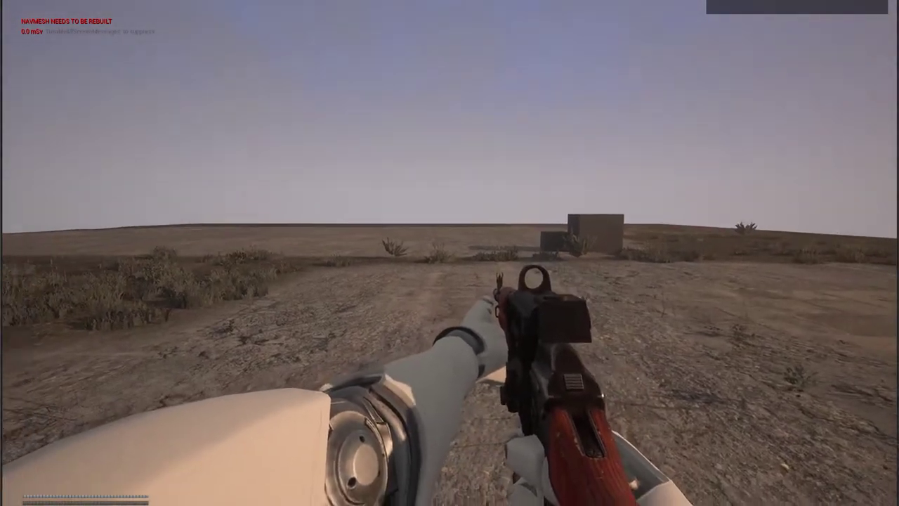
# Fly the debug camera around the character holding the Kobra-equipped rifle, then end the play session
pyautogui.press(';')
pyautogui.press('s')
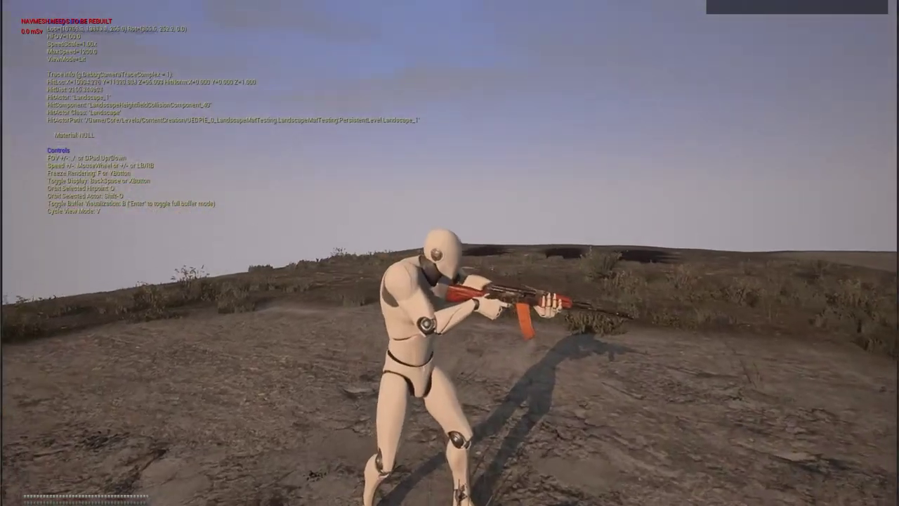
pyautogui.press(';')
pyautogui.press(';')
pyautogui.press('s')
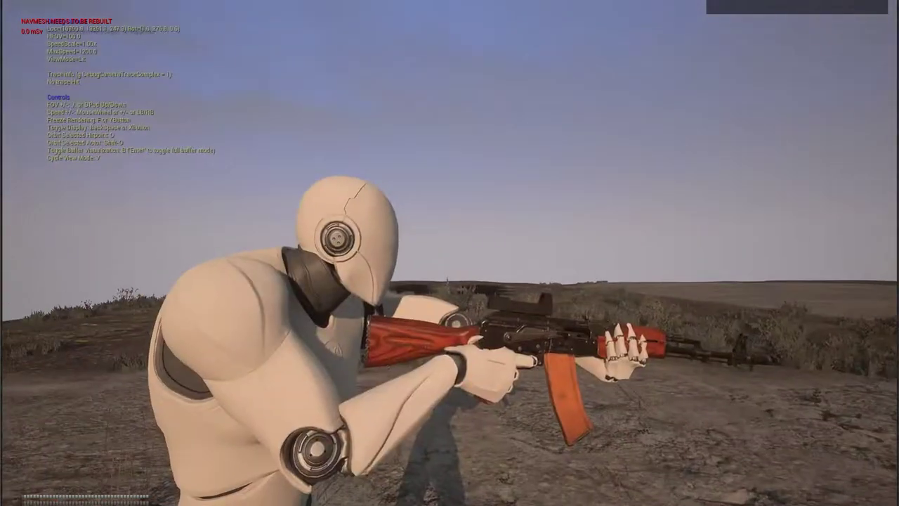
pyautogui.press('Escape')
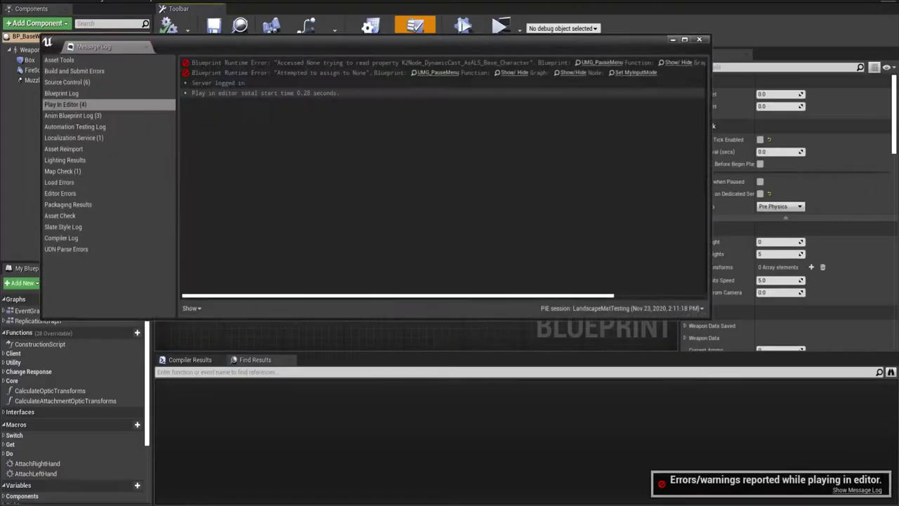
# Locate the BP_Attachment_DT_Kobra asset in the Variants folder and open it in the full blueprint editor
pyautogui.click(451, 216)
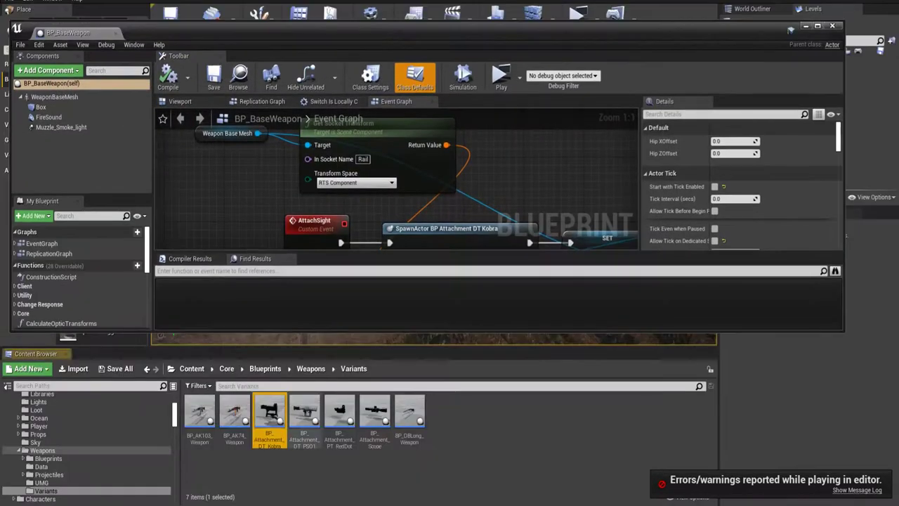
pyautogui.doubleClick(269, 414)
pyautogui.click(818, 26)
pyautogui.click(384, 56)
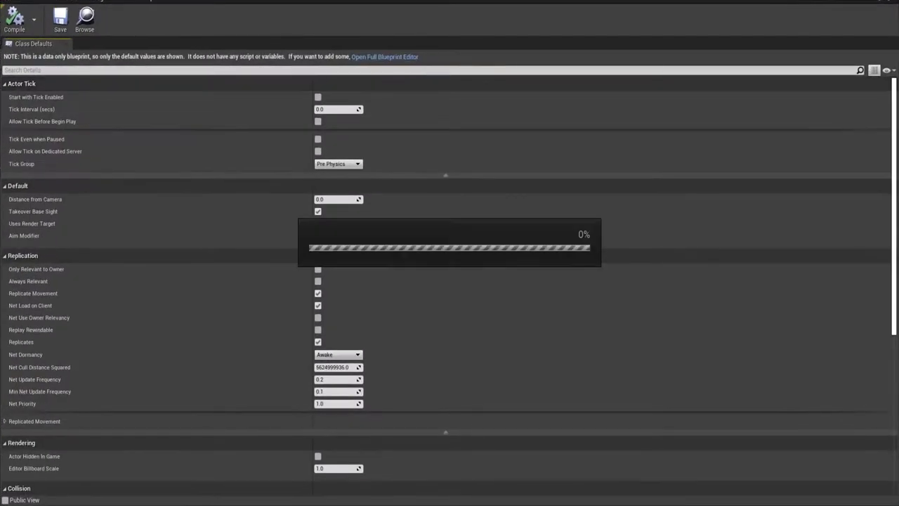
# Set the second component tag of the inherited AttachmentMain component to 0 and save BP_Attachment_DT_Kobra
pyautogui.click(50, 60)
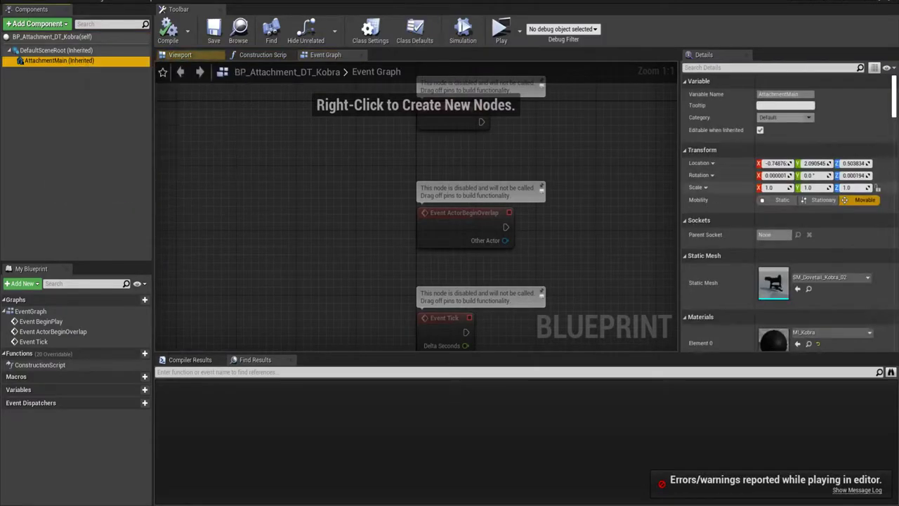
pyautogui.scroll(-15, 787, 211)
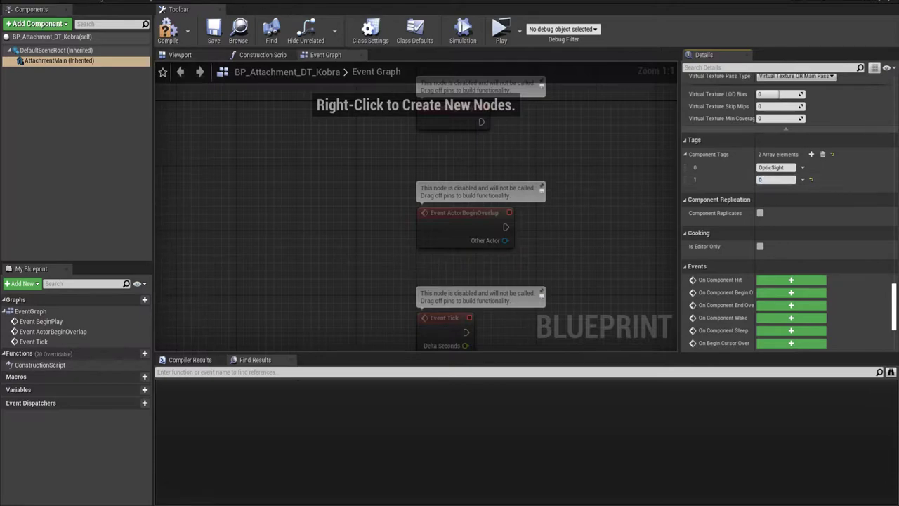
pyautogui.click(214, 31)
# Play the level and repeatedly aim through the Kobra sight while moving around the boxes
pyautogui.click(501, 29)
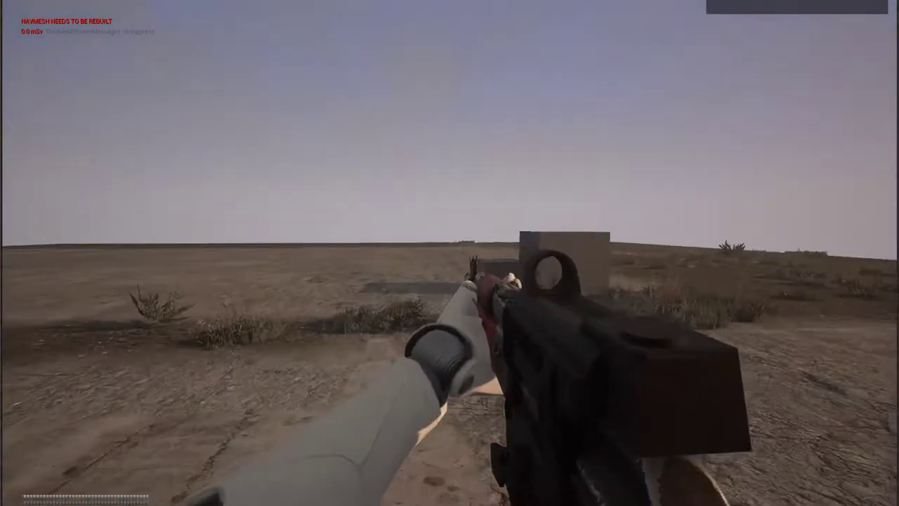
pyautogui.rightClick(450, 253)
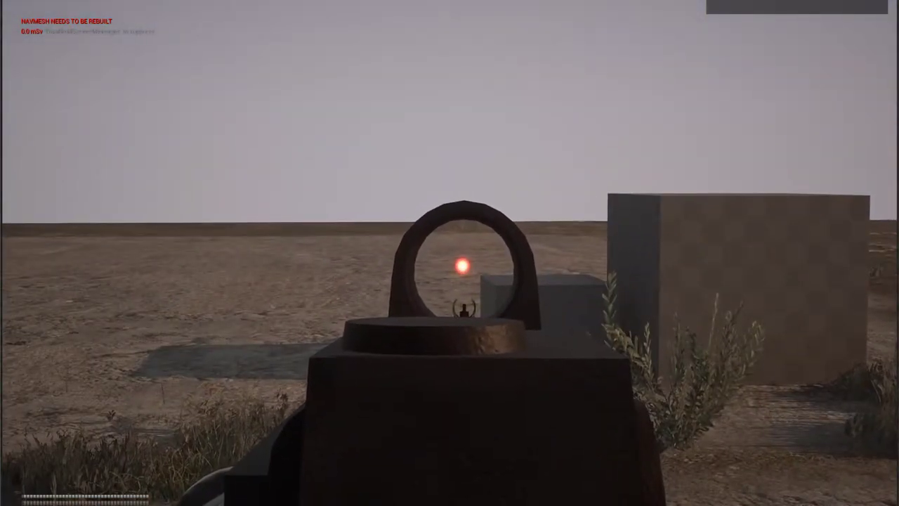
pyautogui.rightClick(449, 253)
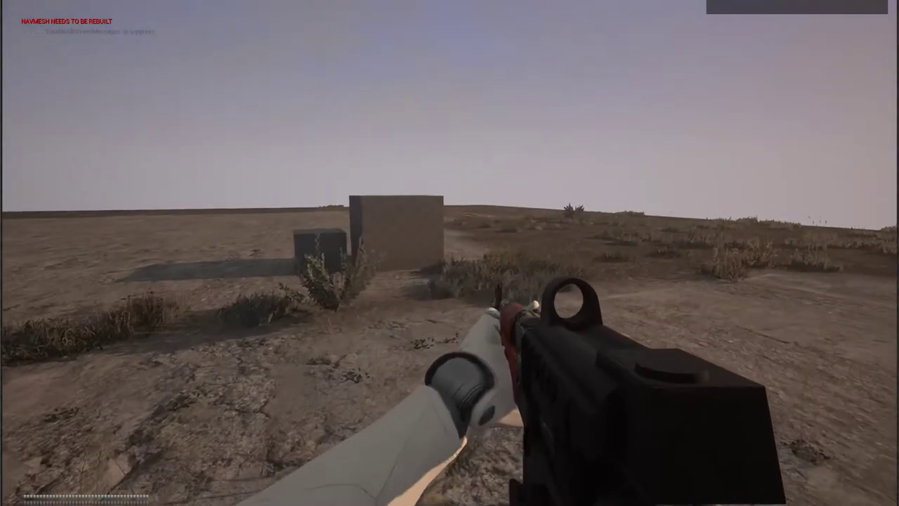
pyautogui.rightClick(450, 253)
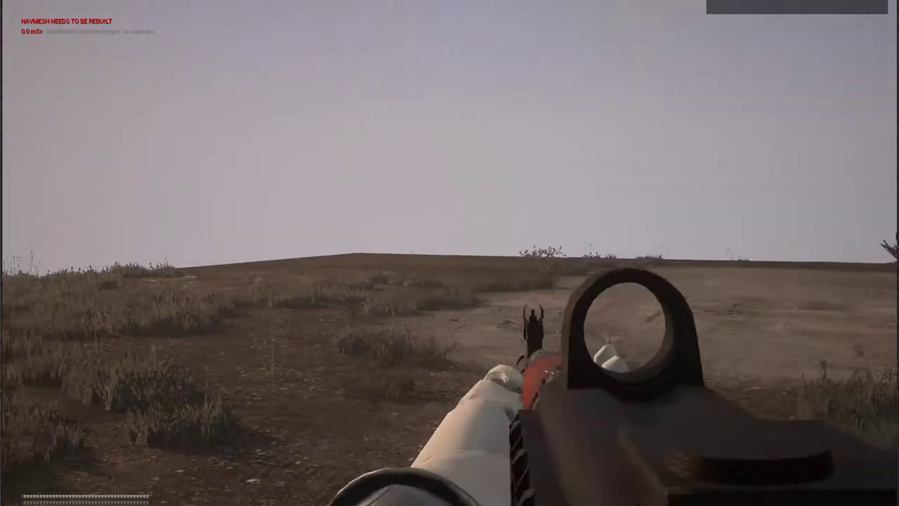
pyautogui.rightClick(449, 253)
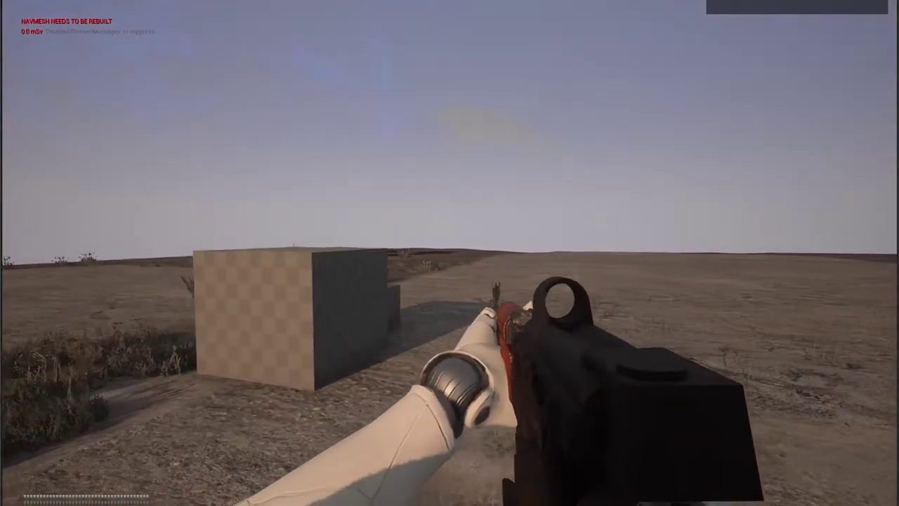
# Toggle the character's crouch while testing the Kobra sight beside the checkered box, then end the play session
pyautogui.press('c')
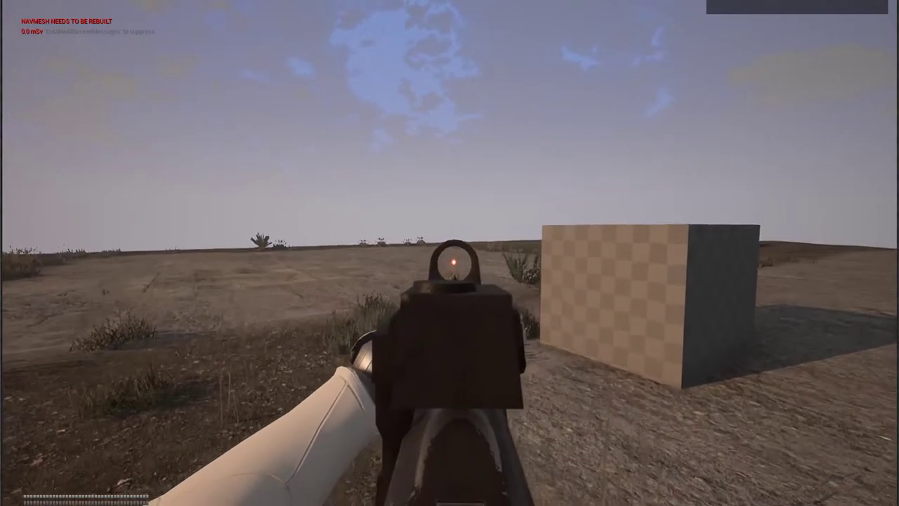
pyautogui.press('c')
pyautogui.rightClick(450, 252)
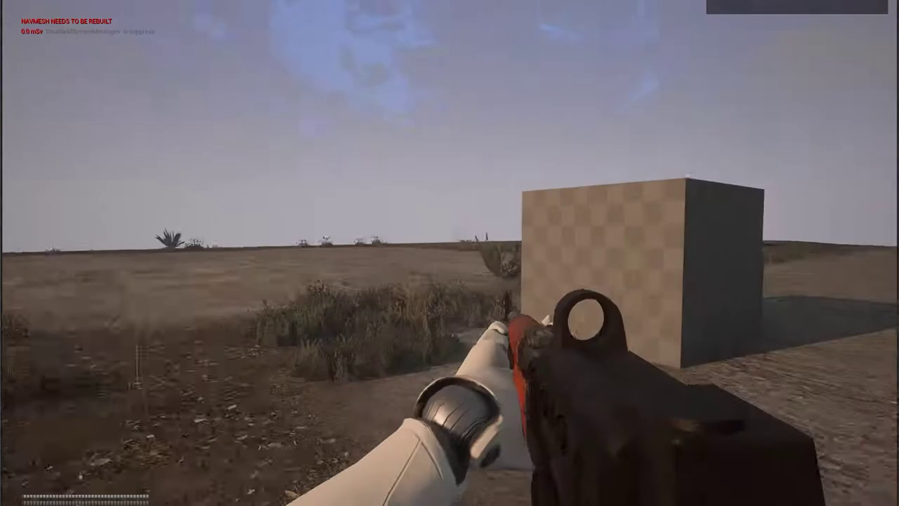
pyautogui.press('Escape')
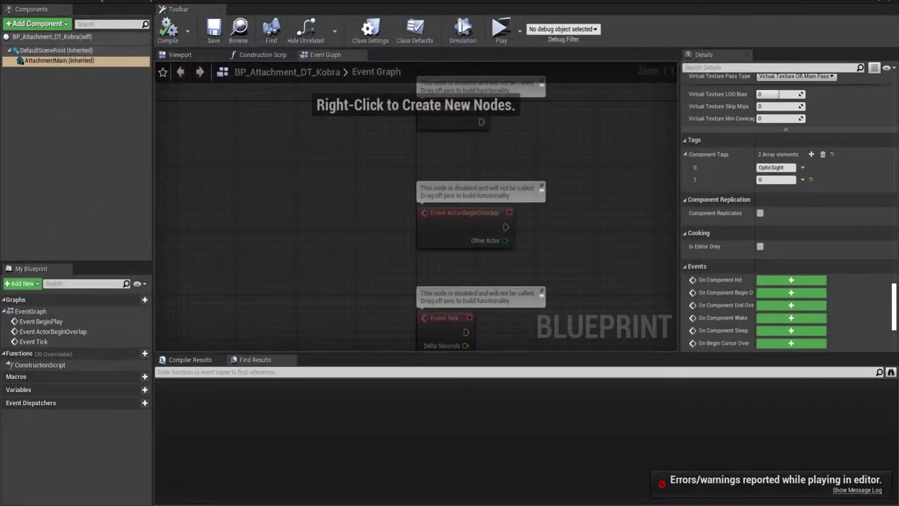
# In BP_BaseWeapon, set the class of the AttachSight SpawnActor node to BP_Attachment_DT_PSO1 and locate that asset
pyautogui.hotkey('ctrl', 'Tab')
pyautogui.click(422, 216)
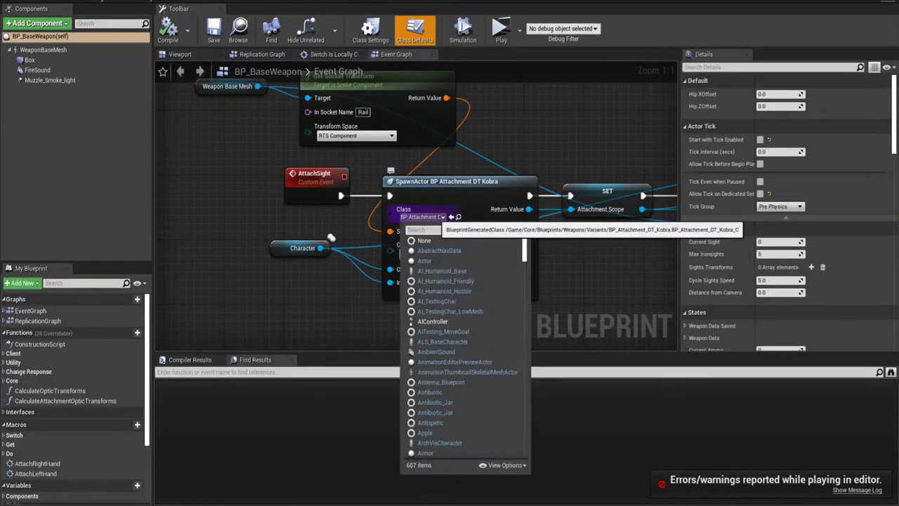
pyautogui.write('attach')
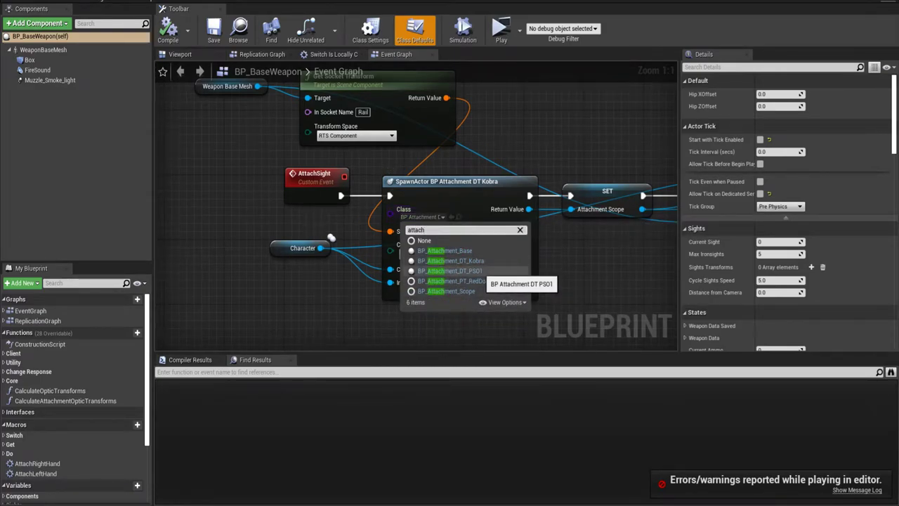
pyautogui.click(463, 271)
pyautogui.moveTo(423, 215); pyautogui.dragTo(394, 205, button='right')
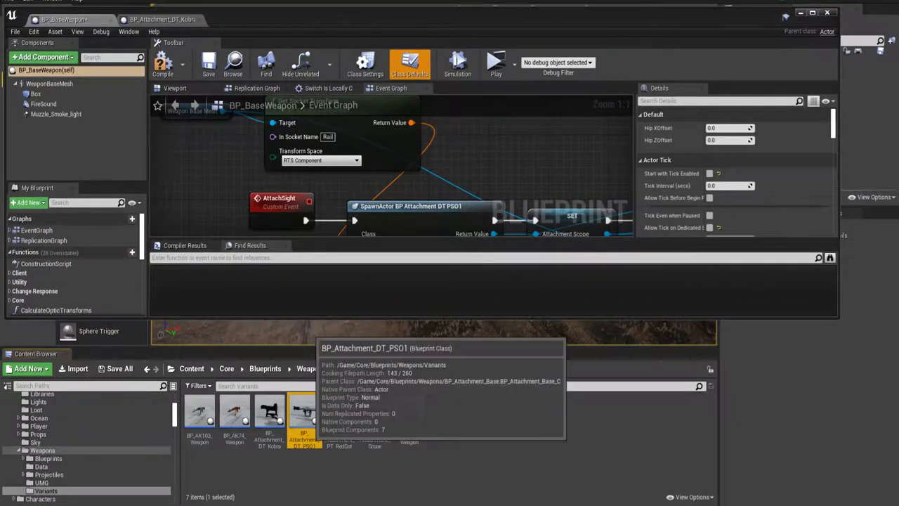
# Open the BP_Attachment_DT_PSO1 blueprint, examine its default sight and Uses Render Target settings, and play the level
pyautogui.doubleClick(304, 414)
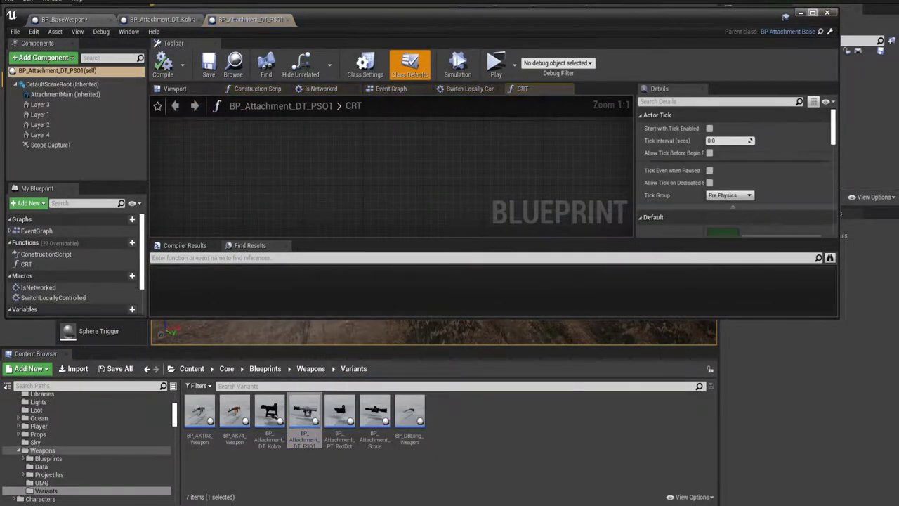
pyautogui.click(813, 13)
pyautogui.scroll(-3, 780, 169)
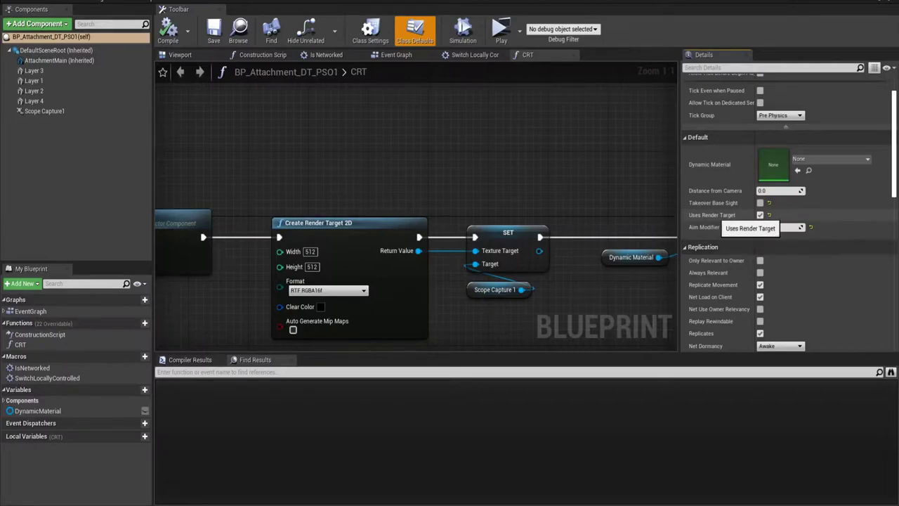
pyautogui.moveTo(330, 2); pyautogui.dragTo(314, 82)
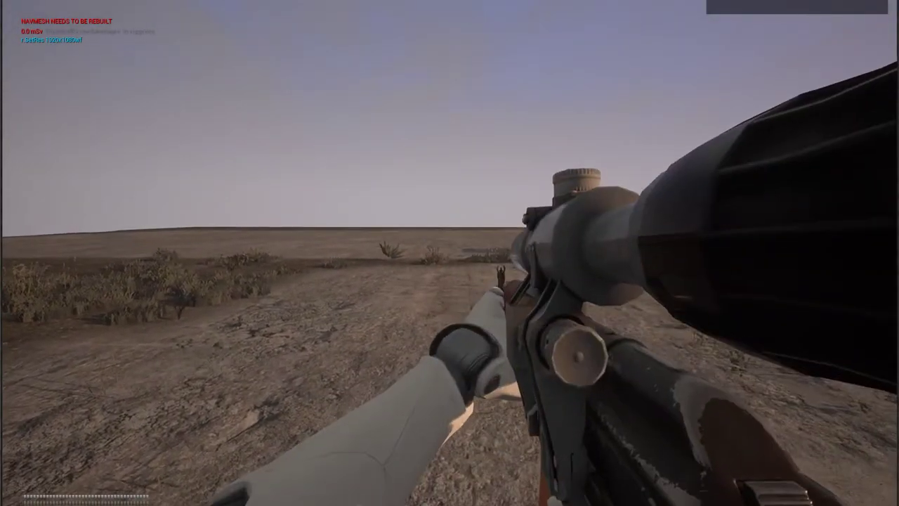
# Repeatedly aim through the PSO1 scope, put the weapon in and out of aim, and run toward the boxes
pyautogui.rightClick(450, 253)
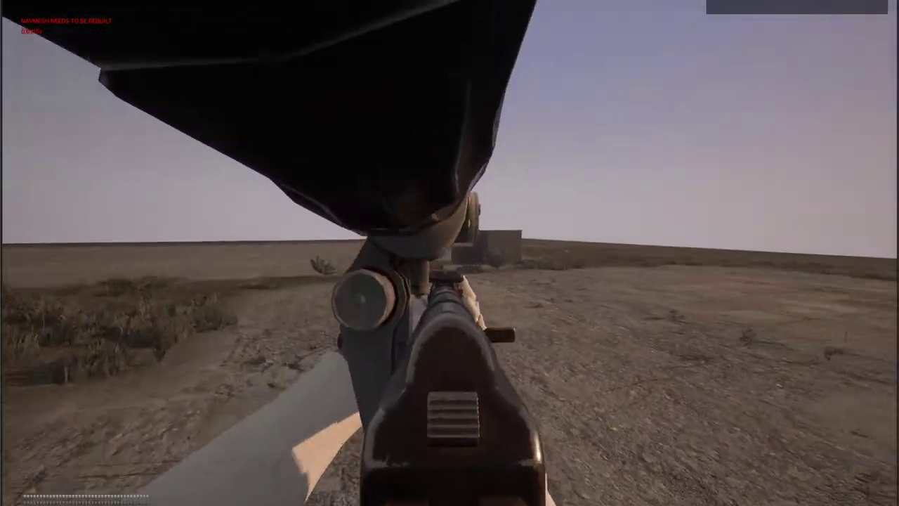
pyautogui.rightClick(450, 253)
pyautogui.rightClick(449, 253)
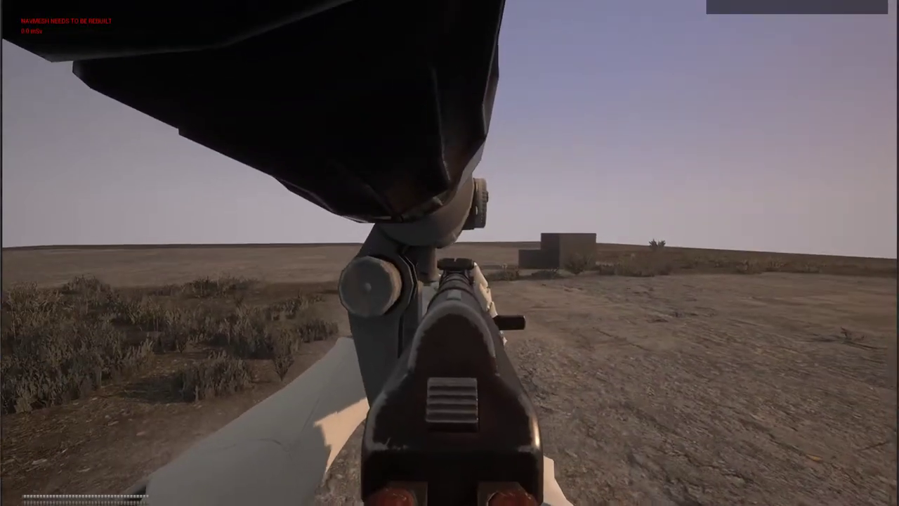
pyautogui.rightClick(449, 252)
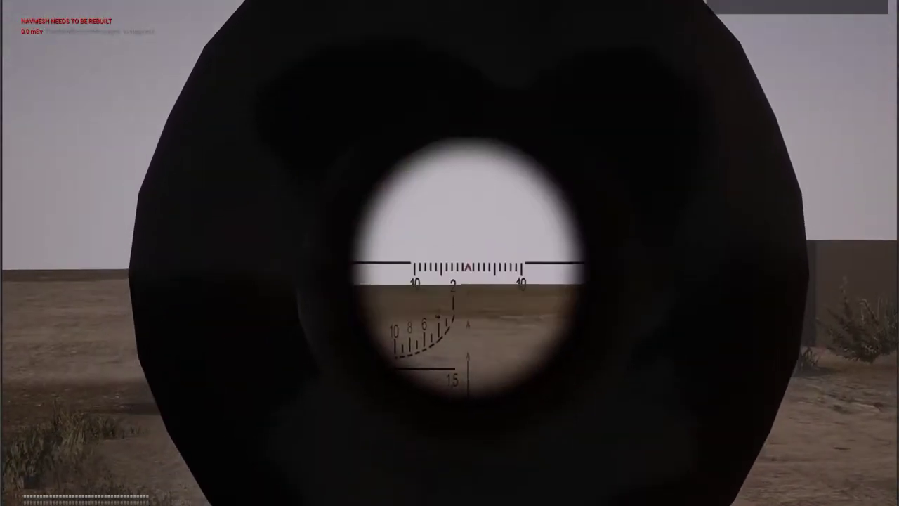
pyautogui.rightClick(450, 253)
pyautogui.press('1')
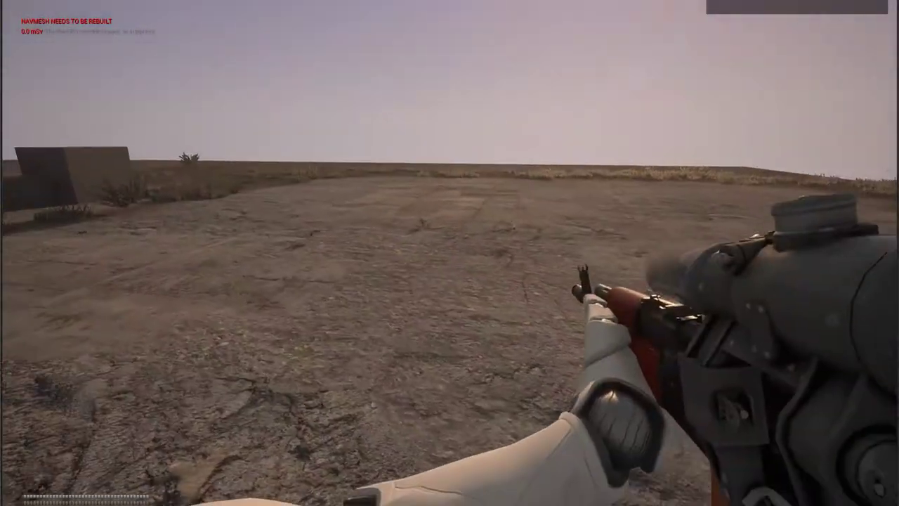
pyautogui.hotkey('shift', 'w')
pyautogui.press('w')
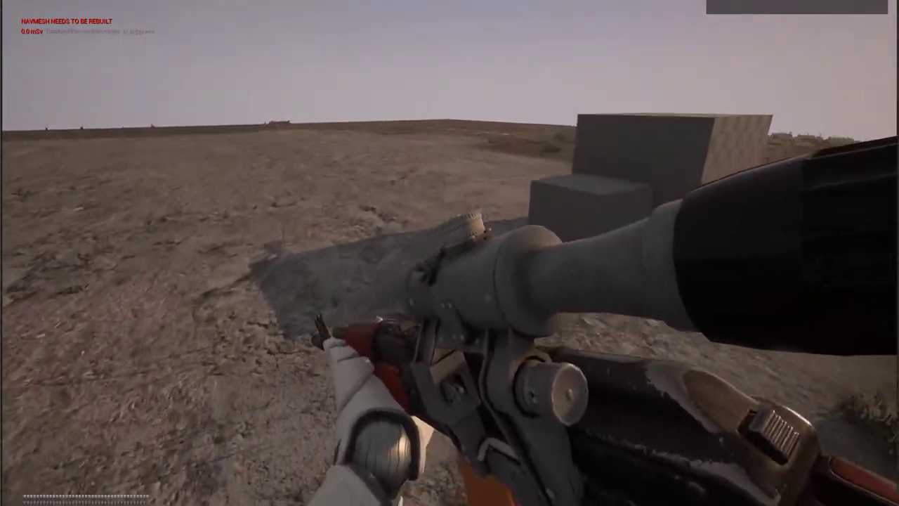
# End the play session, close the message log, and enlarge the BP_Attachment_DT_PSO1 blueprint for inspection
pyautogui.press('Escape')
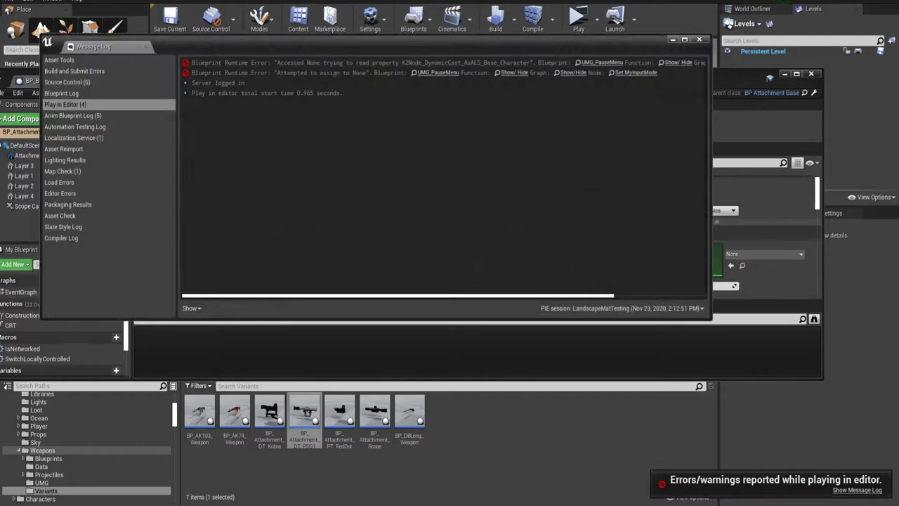
pyautogui.click(700, 39)
pyautogui.doubleClick(692, 73)
pyautogui.moveTo(263, 182); pyautogui.dragTo(359, 135, button='right')
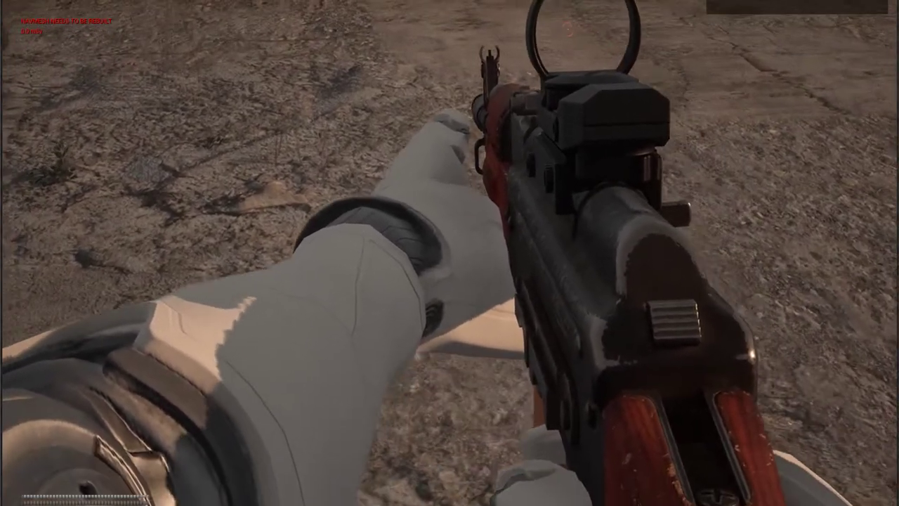
# End the play session and open BP_Attachment_PT_RedDot in the full blueprint editor
pyautogui.press('Escape')
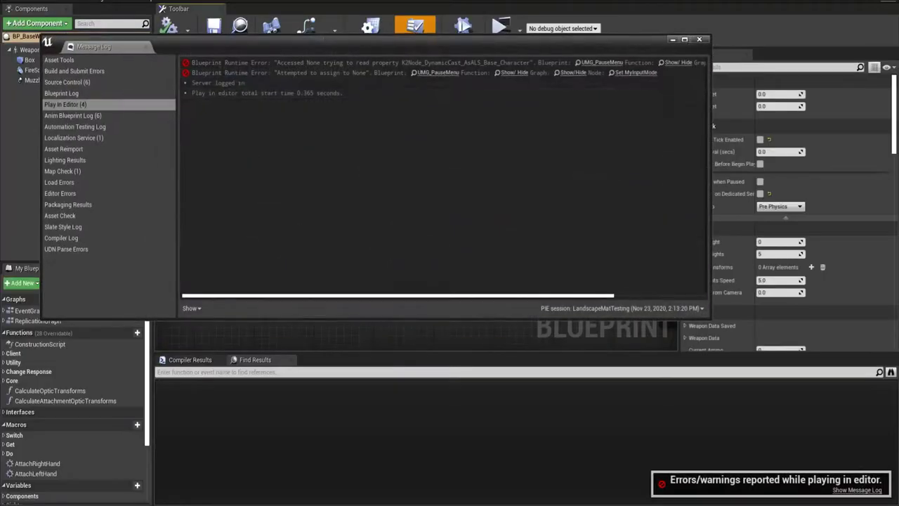
pyautogui.click(301, 228)
pyautogui.press('super+Down')
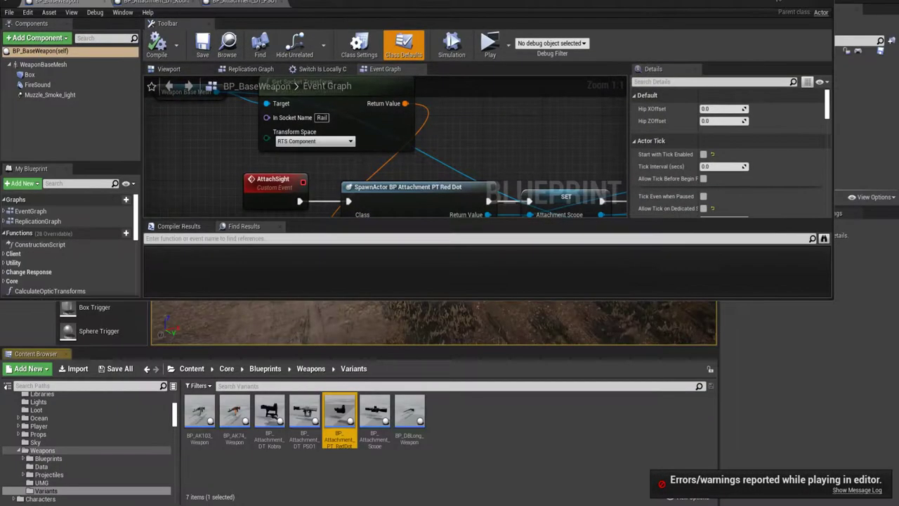
pyautogui.doubleClick(340, 420)
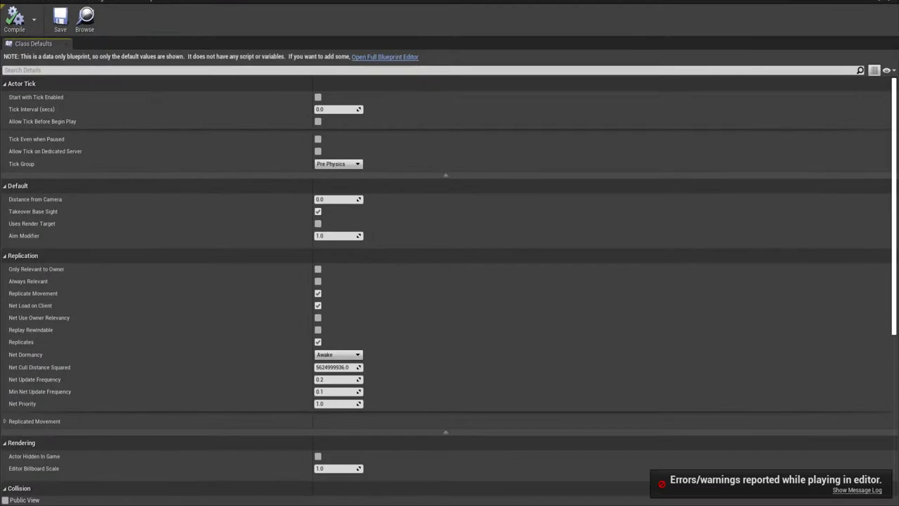
pyautogui.click(392, 56)
# Set the second component tag of AttachmentMain to 0, save all assets, and play the level
pyautogui.doubleClick(59, 60)
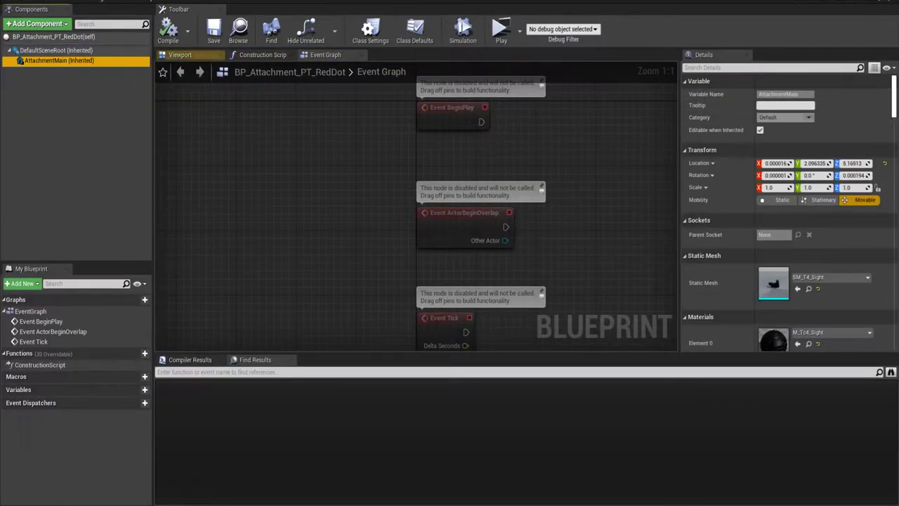
pyautogui.scroll(-20, 787, 211)
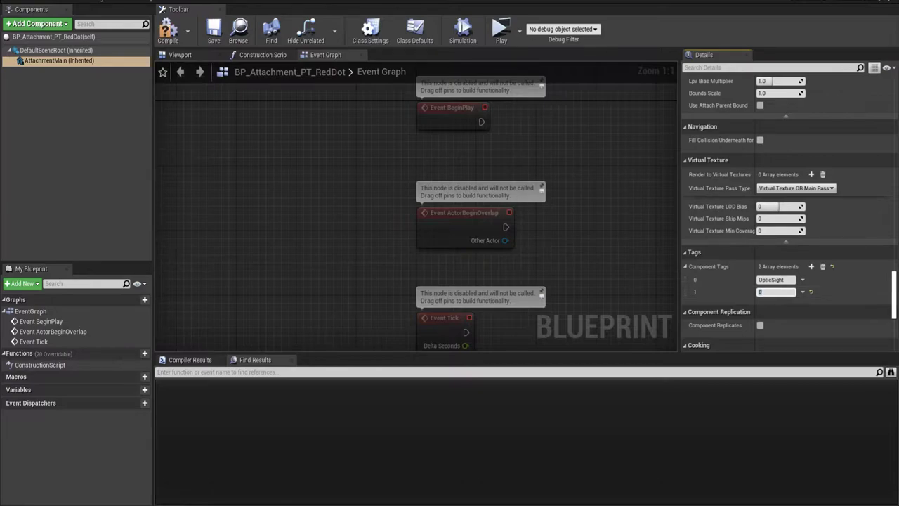
pyautogui.click(10, 1)
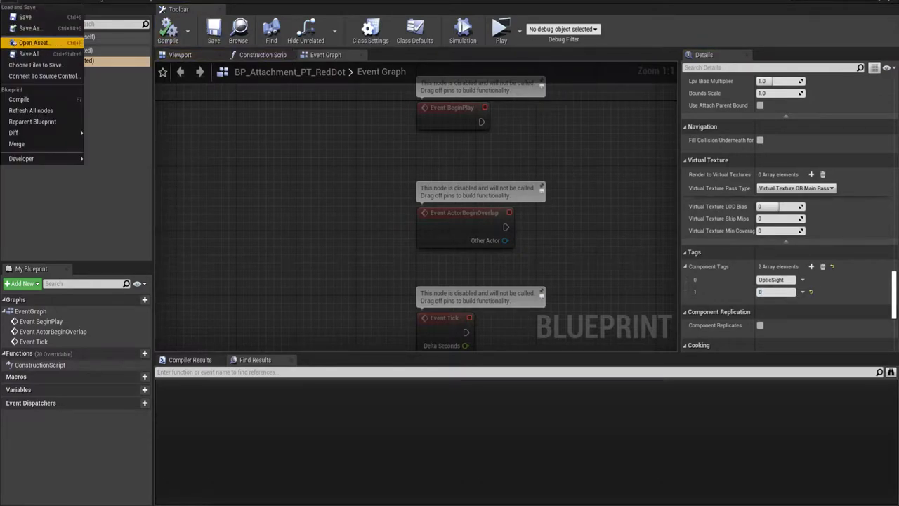
pyautogui.click(35, 55)
pyautogui.click(501, 31)
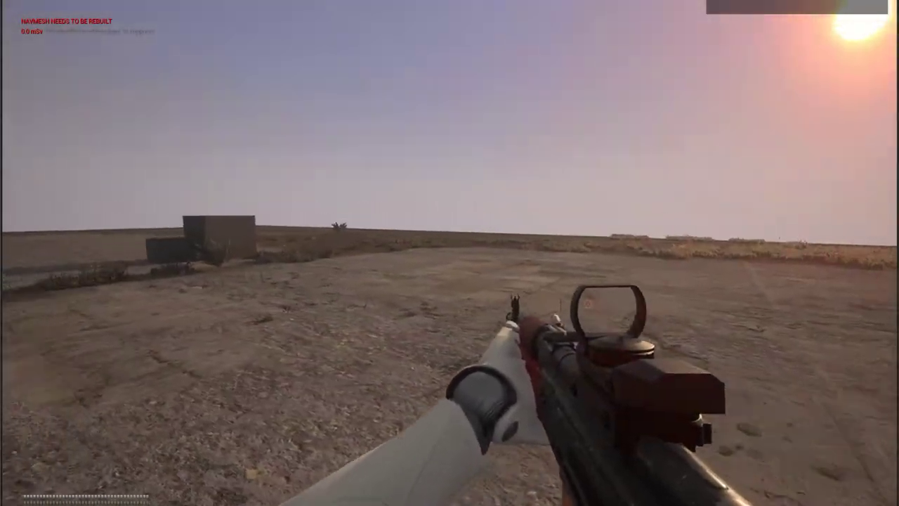
# Play-test the red dot sight by aiming, jumping and walking around the boxes and across the landscape
pyautogui.rightClick(449, 253)
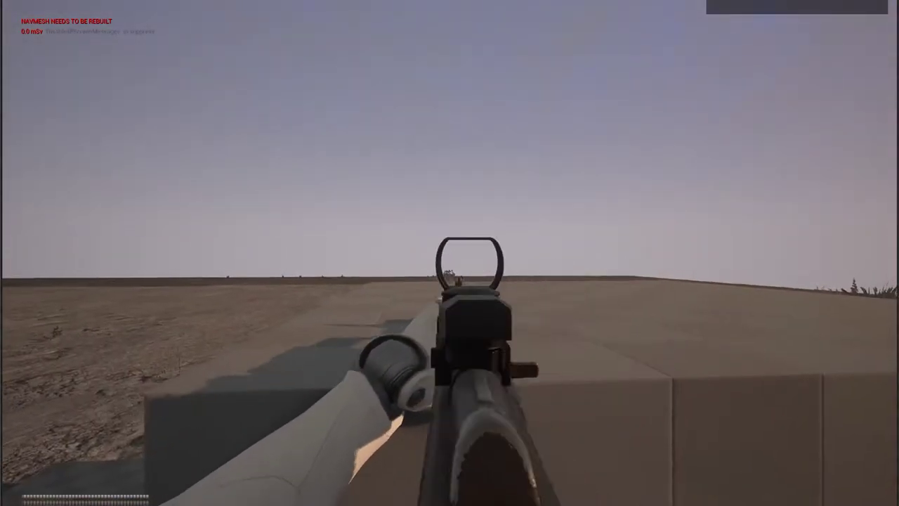
pyautogui.press('space')
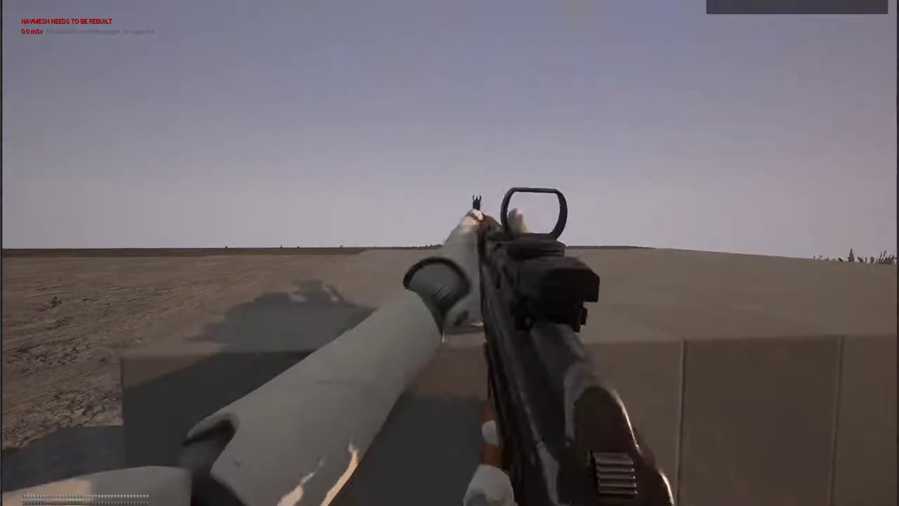
pyautogui.press('d')
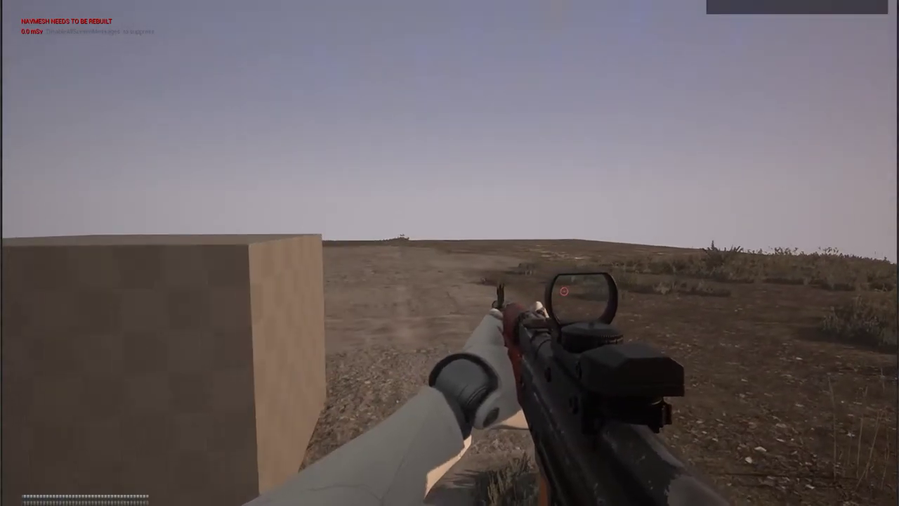
pyautogui.press('w')
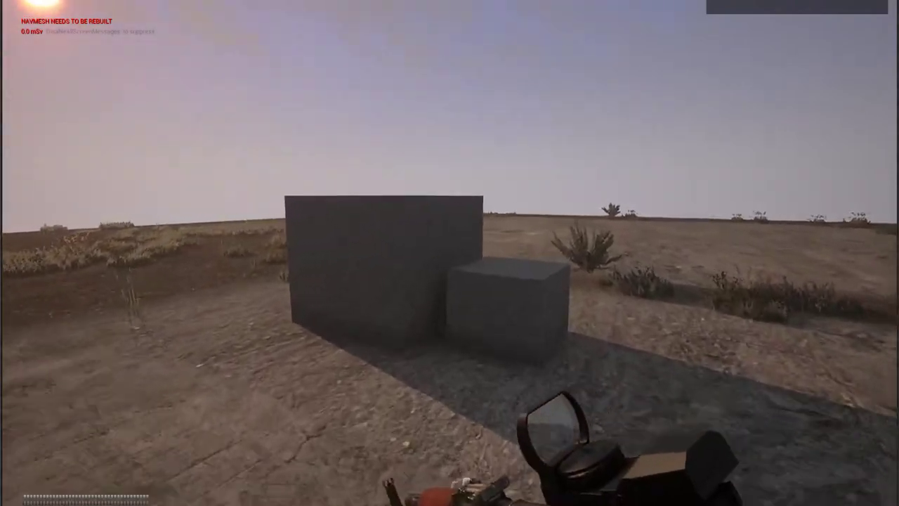
pyautogui.press('space')
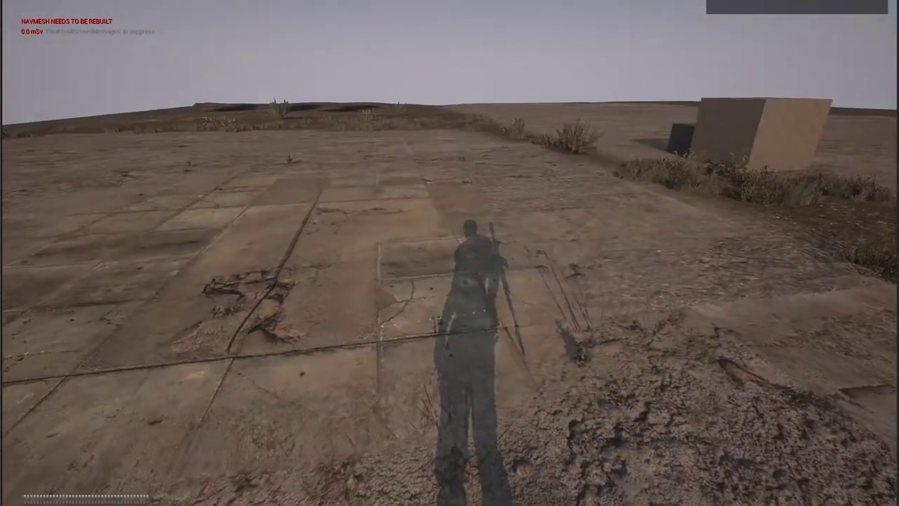
pyautogui.press('1')
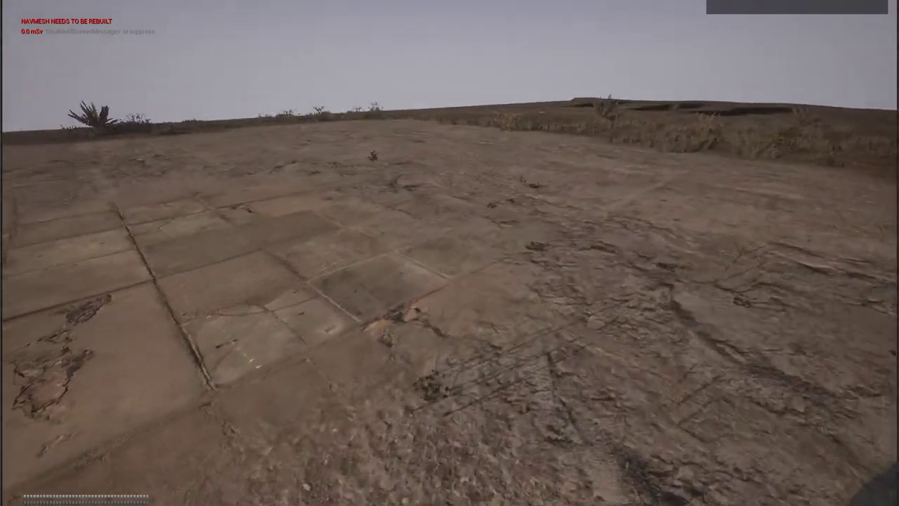
pyautogui.press('d')
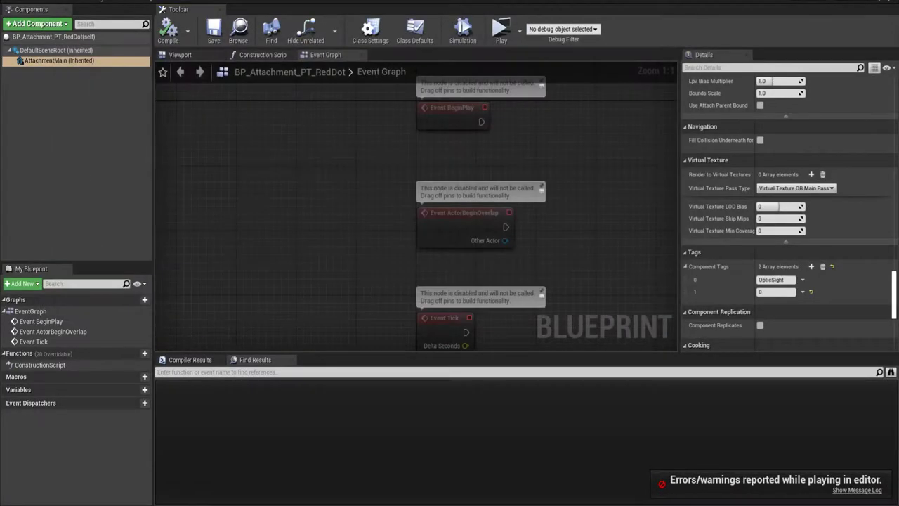
# Save all assets and bring the Cube actor and its surroundings into view in the level
pyautogui.hotkey('alt', 'f')
pyautogui.click(30, 54)
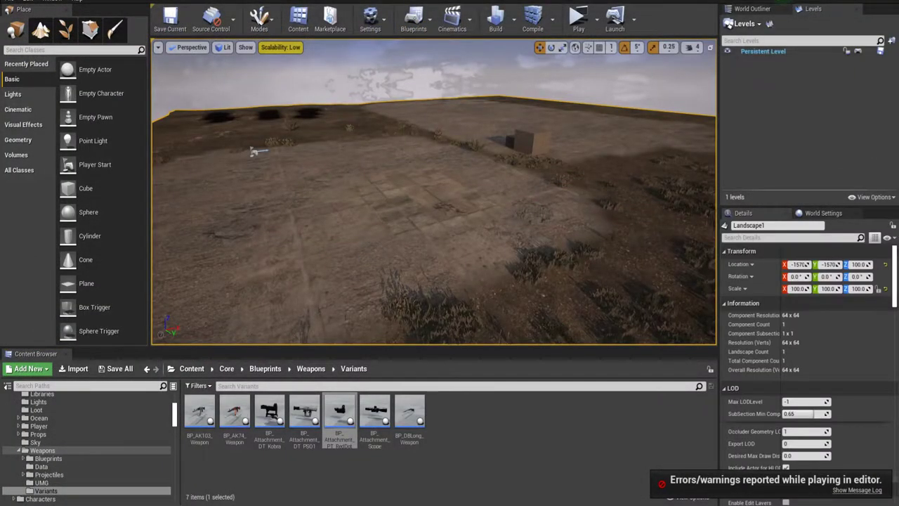
pyautogui.press('f')
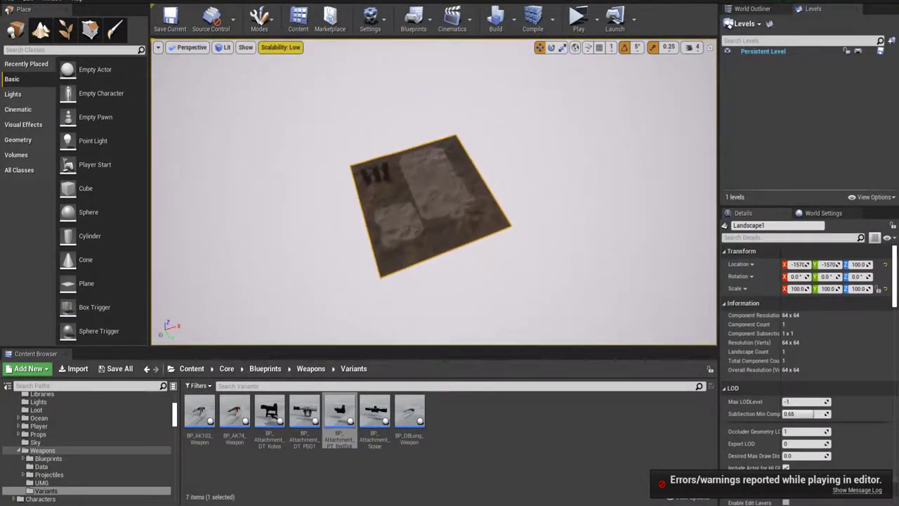
pyautogui.click(753, 9)
pyautogui.doubleClick(763, 66)
pyautogui.press('Escape')
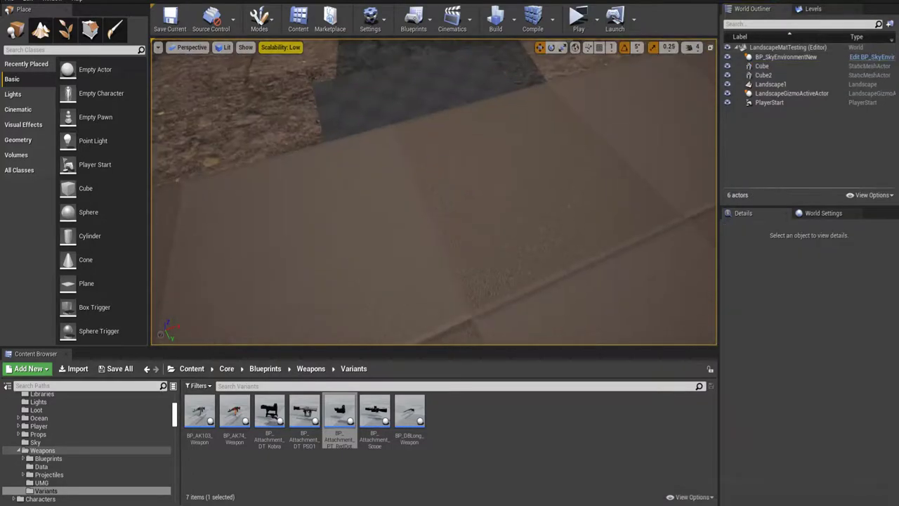
pyautogui.moveTo(434, 191); pyautogui.dragTo(534, 165, button='right')
# Fill the whole landscape with the Grass paint layer and return to object placement mode
pyautogui.click(484, 213)
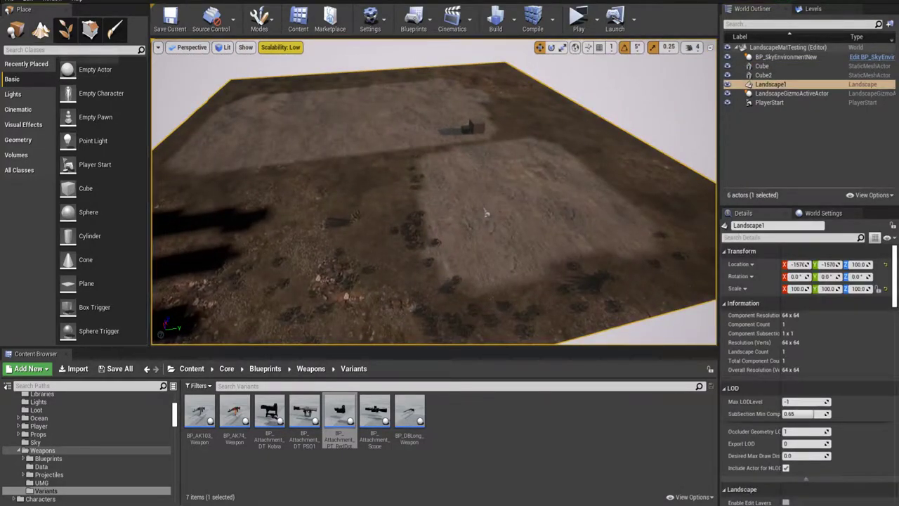
pyautogui.click(41, 28)
pyautogui.click(101, 96)
pyautogui.scroll(-9, 69, 246)
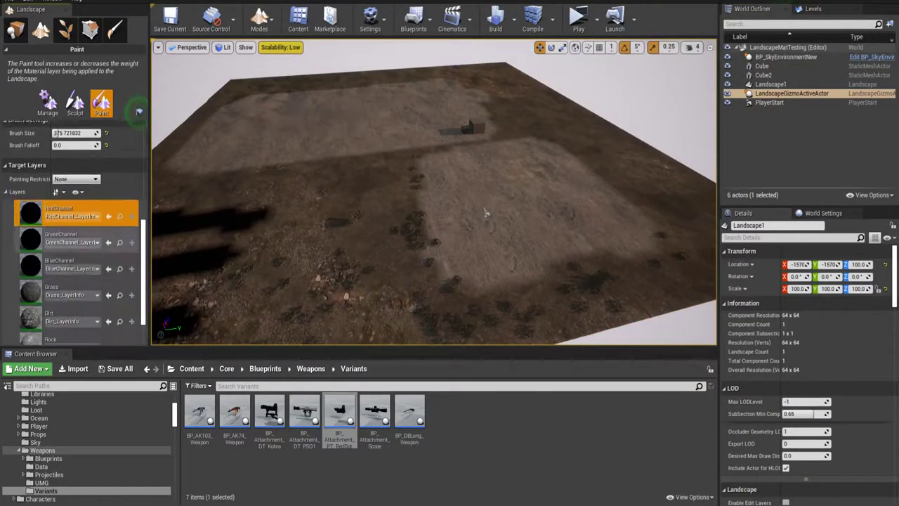
pyautogui.rightClick(49, 189)
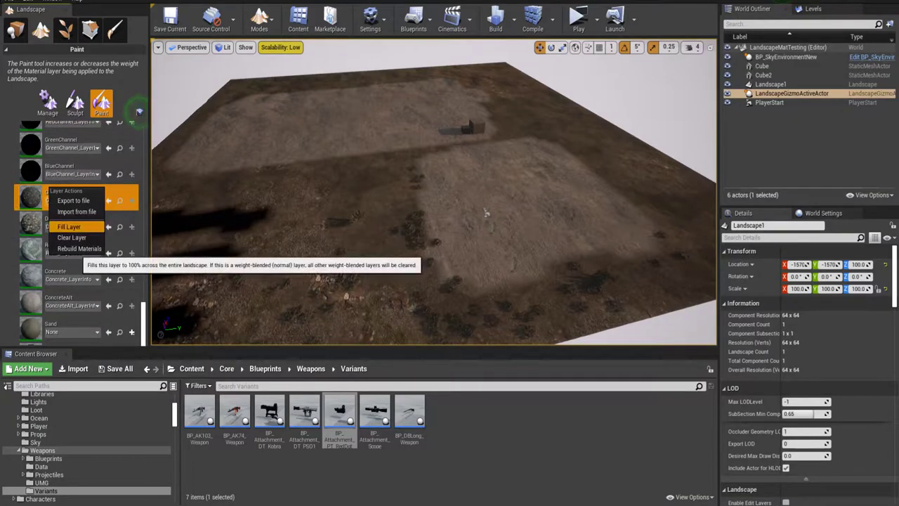
pyautogui.click(72, 237)
pyautogui.click(15, 28)
# Select Landscape1 and open its assigned landscape material instance
pyautogui.moveTo(450, 211); pyautogui.dragTo(376, 264, button='right')
pyautogui.scroll(3, 367, 216)
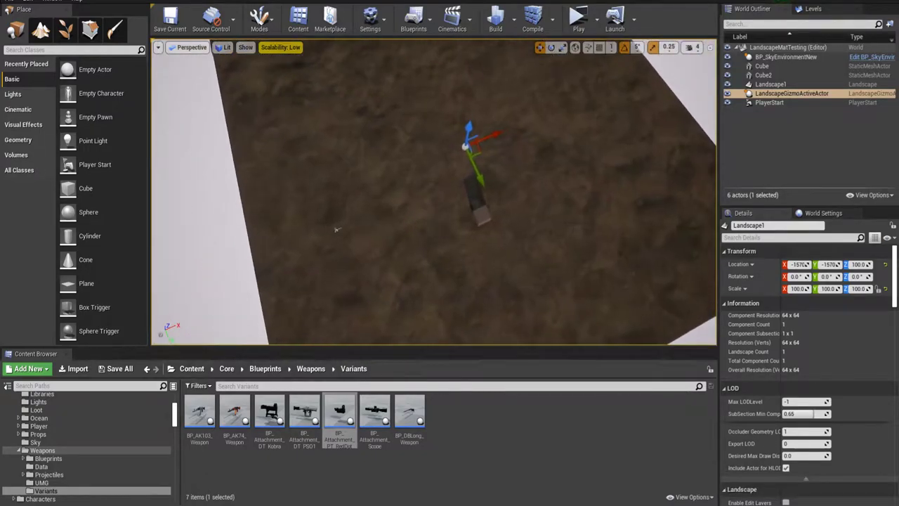
pyautogui.click(336, 230)
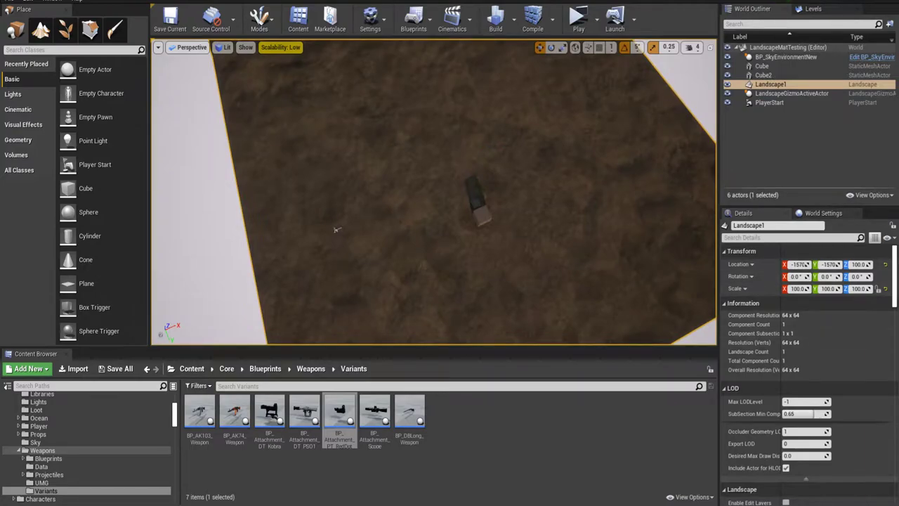
pyautogui.scroll(-5, 815, 362)
pyautogui.doubleClick(802, 440)
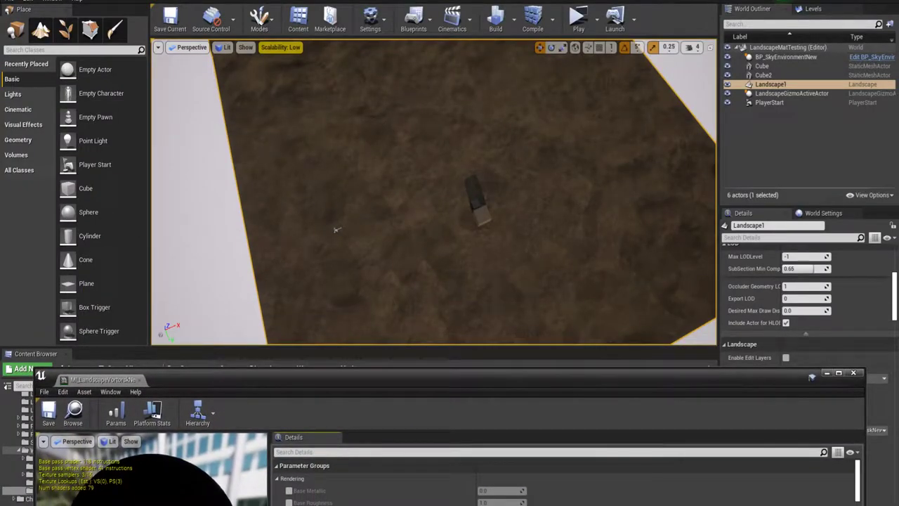
# Return to landscape painting and paint a dab of the Dirt layer on the landscape
pyautogui.moveTo(337, 229); pyautogui.dragTo(313, 283)
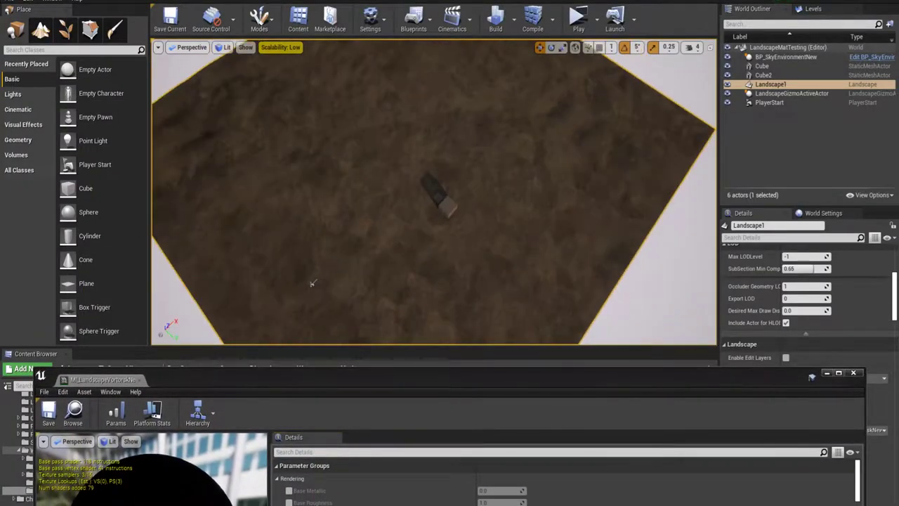
pyautogui.hotkey('shift', '3')
pyautogui.scroll(-6, 88, 281)
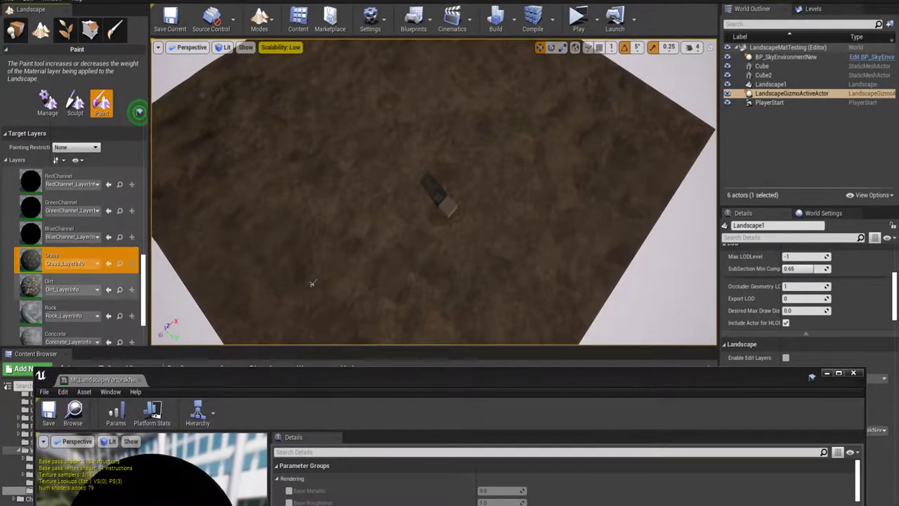
pyautogui.click(88, 288)
pyautogui.click(279, 183)
# Paint separate dabs of the Rock, Concrete, ConcreteAlt and Sand layers on the landscape and return to object placement mode
pyautogui.scroll(-1, 87, 244)
pyautogui.click(88, 293)
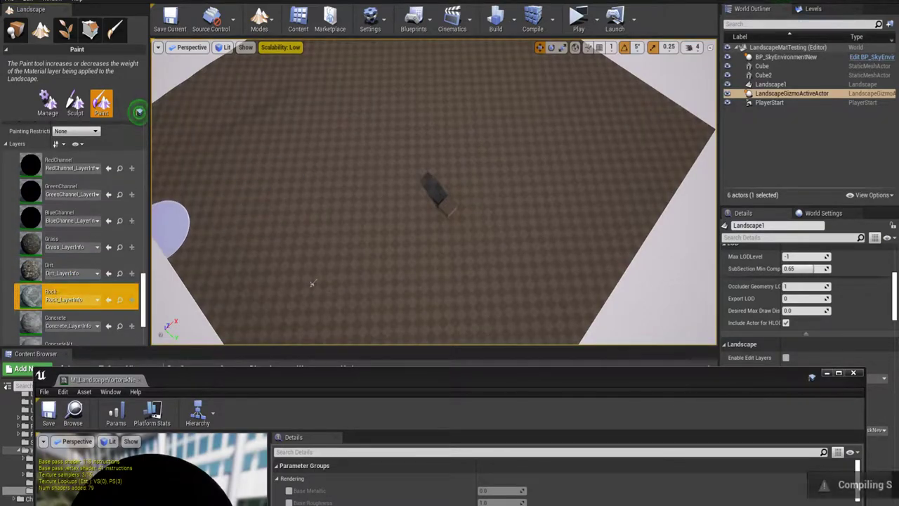
pyautogui.click(63, 322)
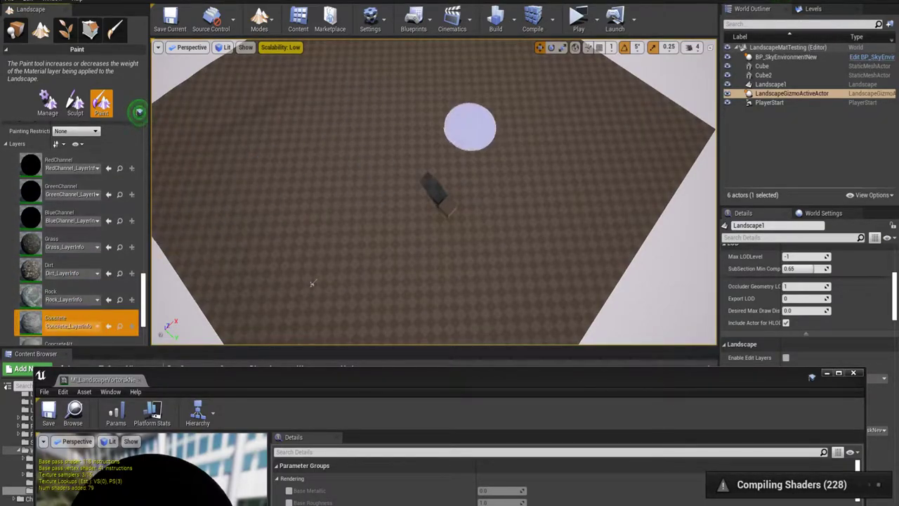
pyautogui.scroll(-2, 70, 281)
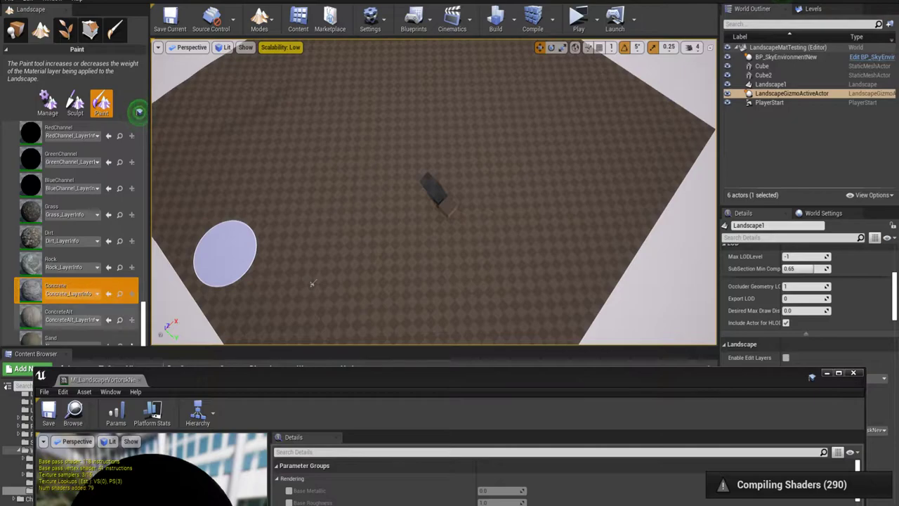
pyautogui.click(63, 316)
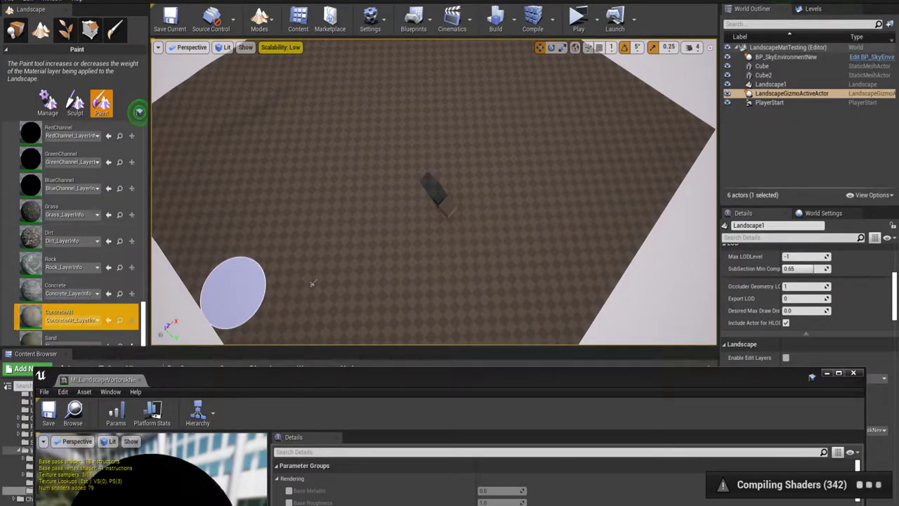
pyautogui.click(63, 339)
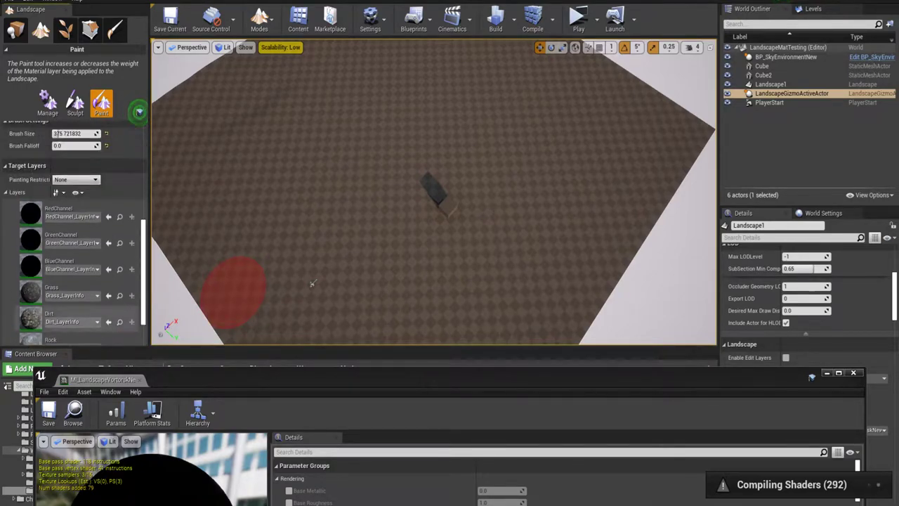
pyautogui.hotkey('shift', '1')
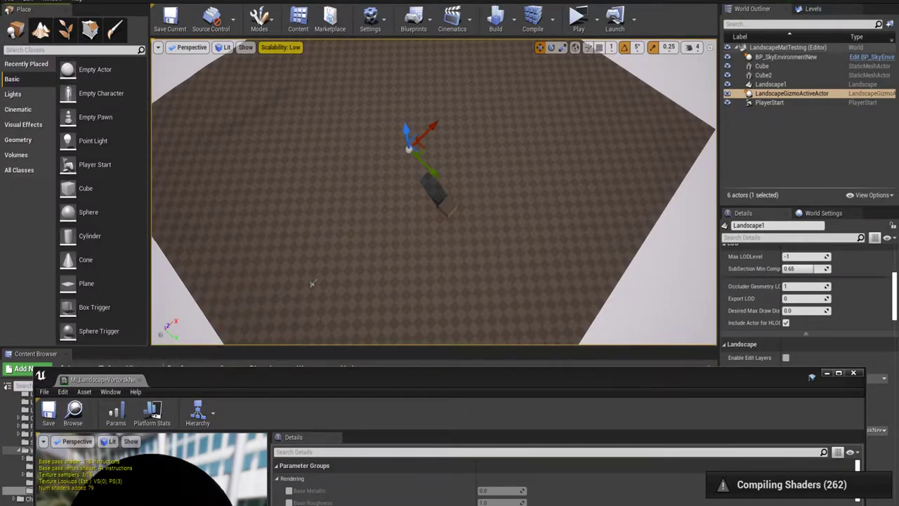
# Move the material instance window out of the way and fly over the landscape to examine the painted layer patches
pyautogui.moveTo(673, 380); pyautogui.dragTo(658, 410)
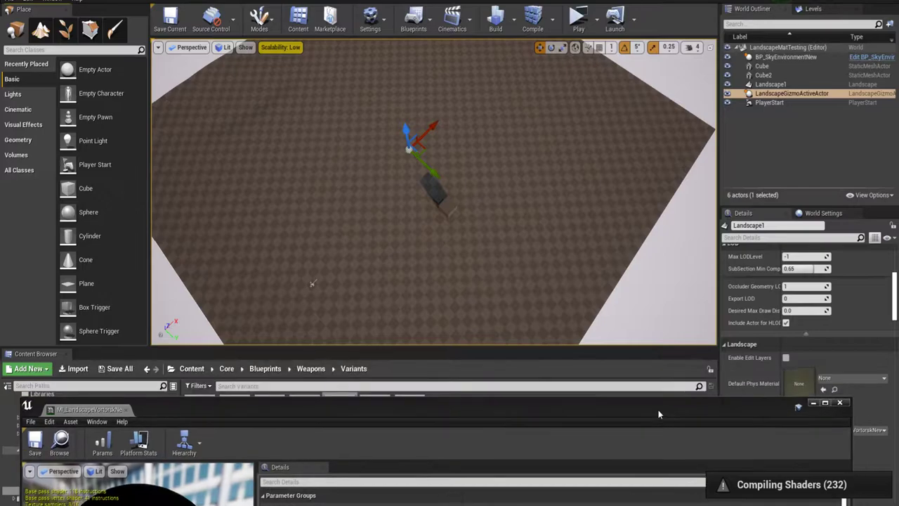
pyautogui.moveTo(591, 246); pyautogui.dragTo(581, 184, button='right')
pyautogui.press('w')
pyautogui.press('w')
pyautogui.press('s')
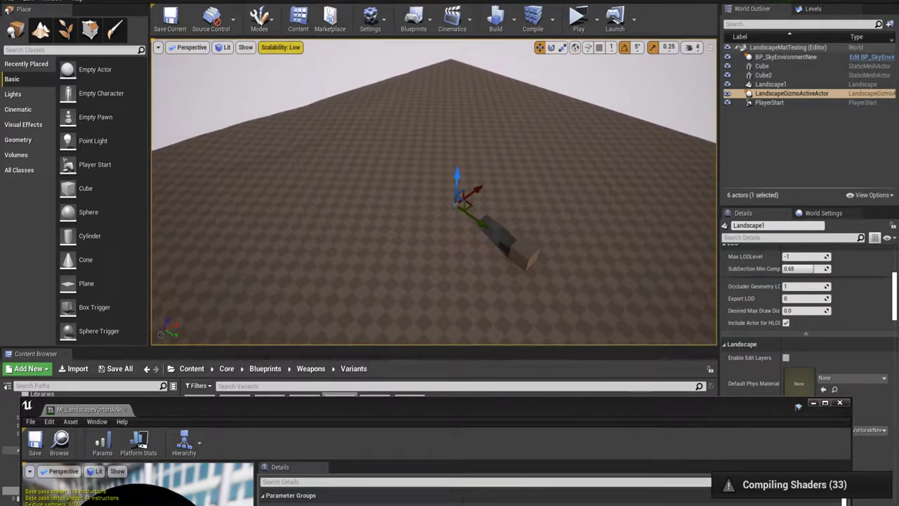
pyautogui.moveTo(581, 185); pyautogui.dragTo(540, 175, button='right')
pyautogui.press('w')
pyautogui.press('w')
pyautogui.press('s')
pyautogui.press('w')
pyautogui.press('s')
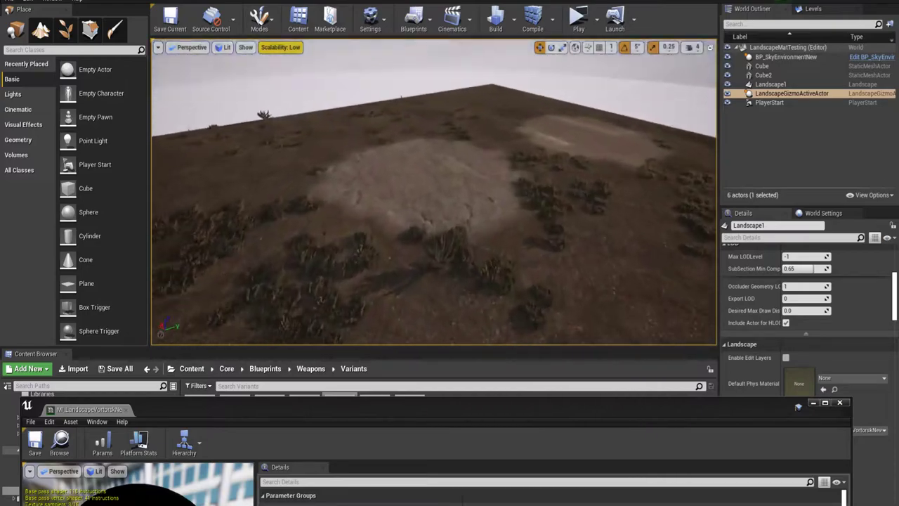
# Inspect the painted concrete tile patch and its blend into the surrounding ground up close
pyautogui.moveTo(365, 316); pyautogui.dragTo(365, 330, button='right')
pyautogui.press('s')
pyautogui.moveTo(435, 191); pyautogui.dragTo(402, 201, button='right')
pyautogui.press('w')
pyautogui.press('s')
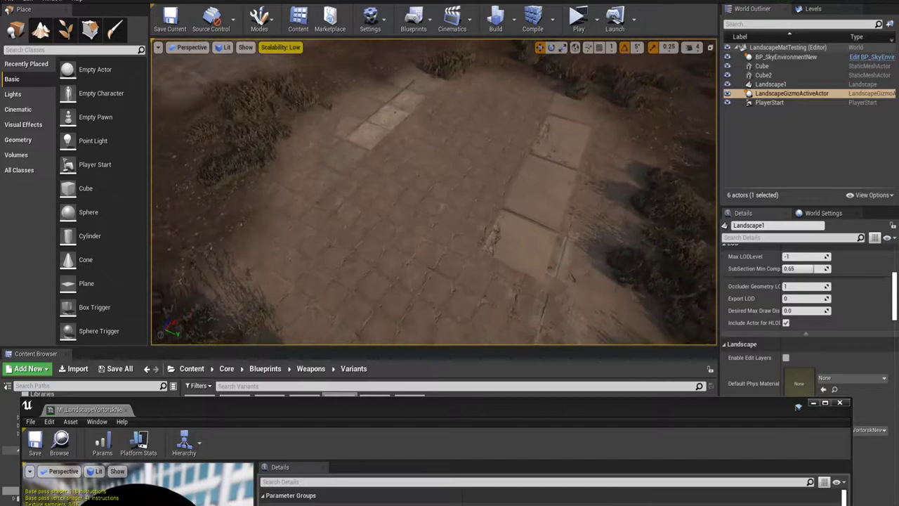
# Select the landscape, enable DisplayColorMap? in its material instance and view the color channels across the terrain
pyautogui.click(434, 191)
pyautogui.moveTo(258, 411); pyautogui.dragTo(300, 140)
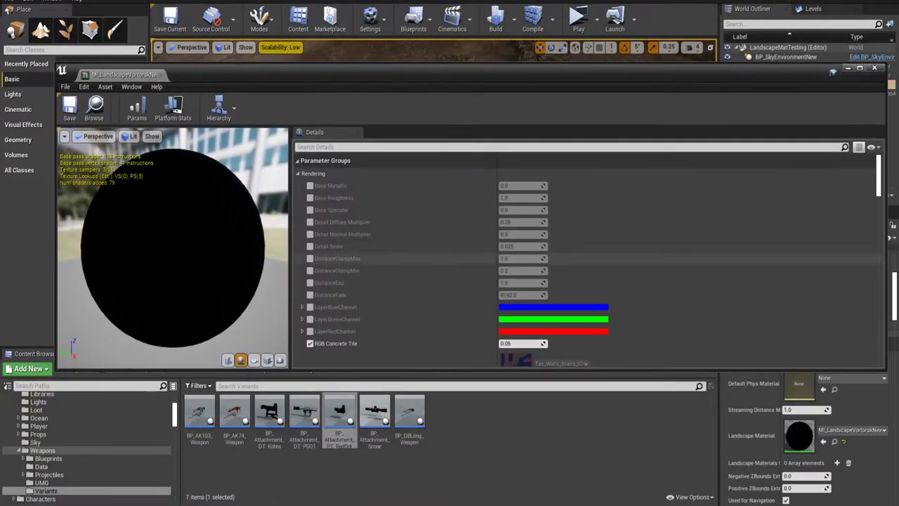
pyautogui.scroll(-10, 588, 260)
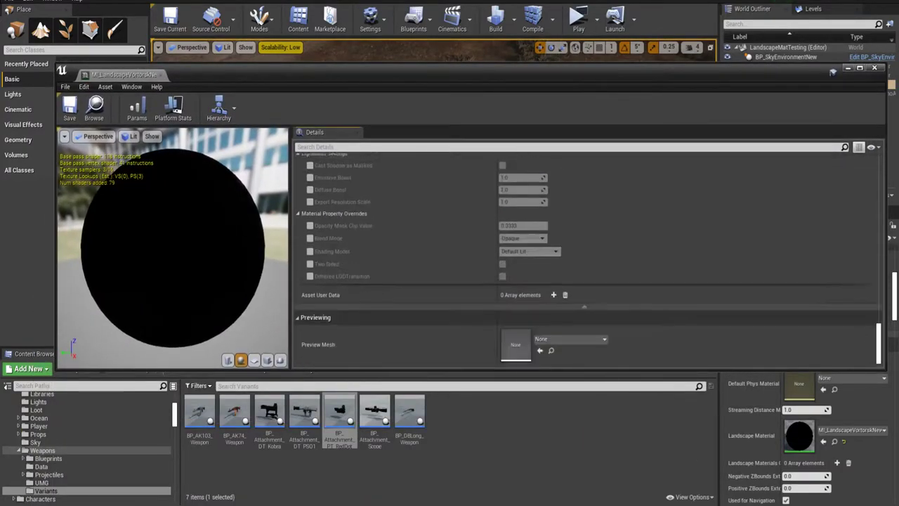
pyautogui.scroll(5, 587, 260)
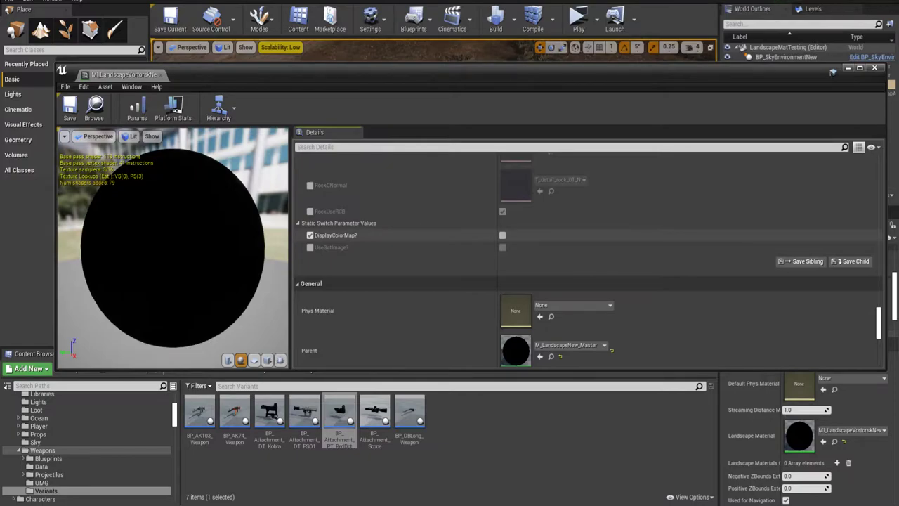
pyautogui.moveTo(577, 76); pyautogui.dragTo(595, 419)
pyautogui.moveTo(534, 267); pyautogui.dragTo(520, 249, button='right')
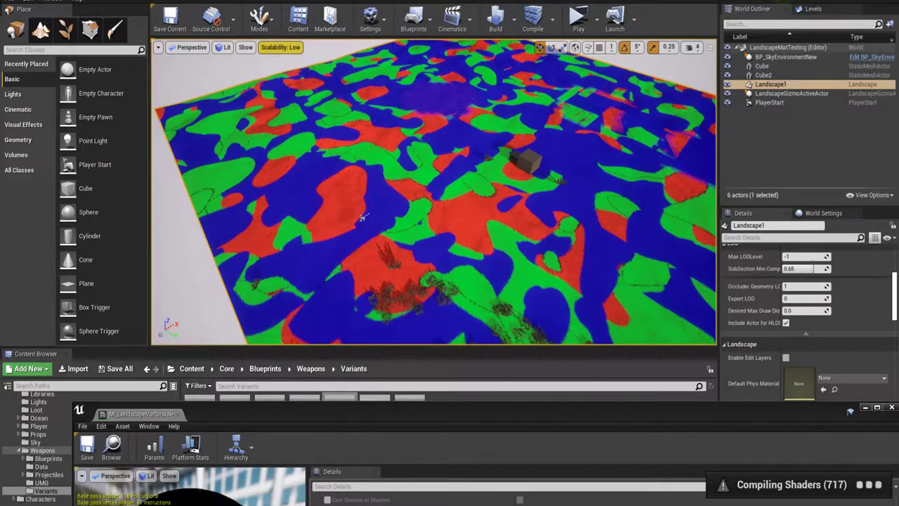
# Look through the rock, grass and concrete texture parameters of the landscape material instance
pyautogui.moveTo(367, 416); pyautogui.dragTo(340, 121)
pyautogui.scroll(10, 407, 314)
pyautogui.scroll(10, 408, 327)
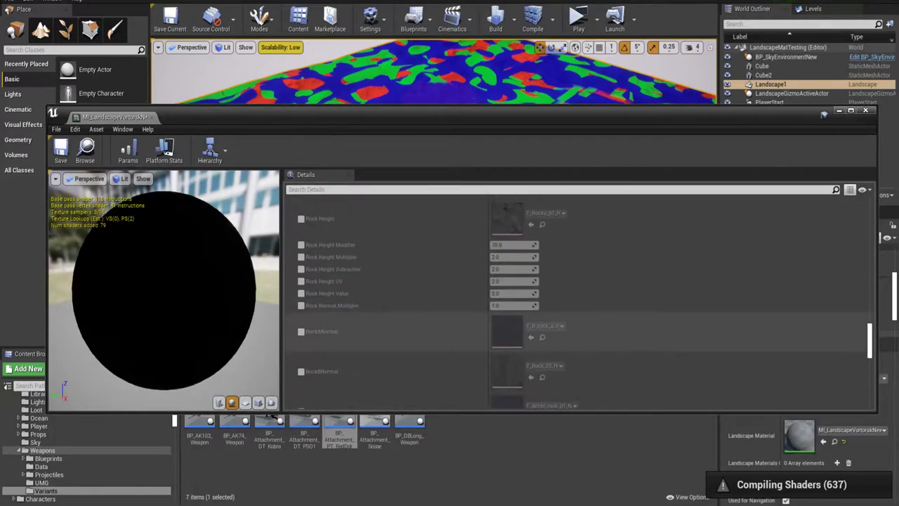
pyautogui.scroll(-10, 407, 327)
pyautogui.scroll(5, 576, 303)
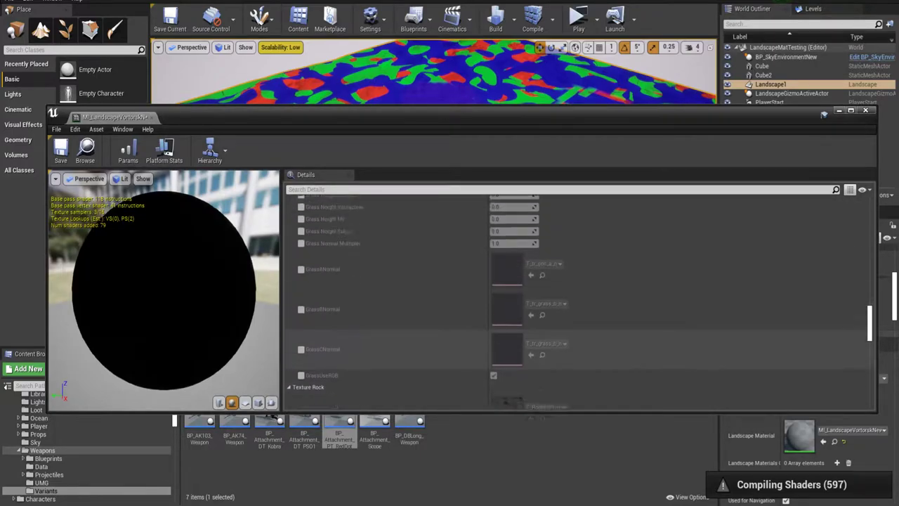
pyautogui.scroll(5, 576, 302)
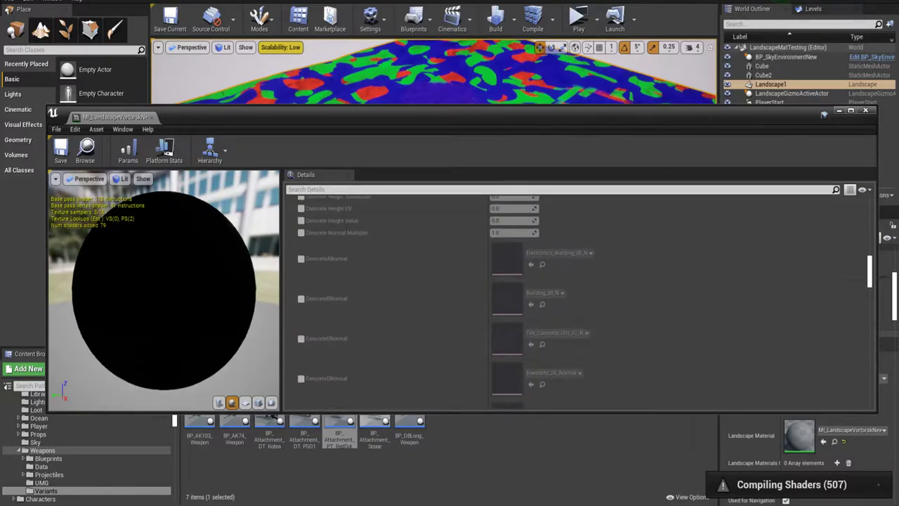
# Enlarge the material instance window and try the ConcreteCNormal and ConcreteDNormal overrides, leaving both disabled
pyautogui.moveTo(492, 116); pyautogui.dragTo(442, 61)
pyautogui.moveTo(827, 358); pyautogui.dragTo(859, 444)
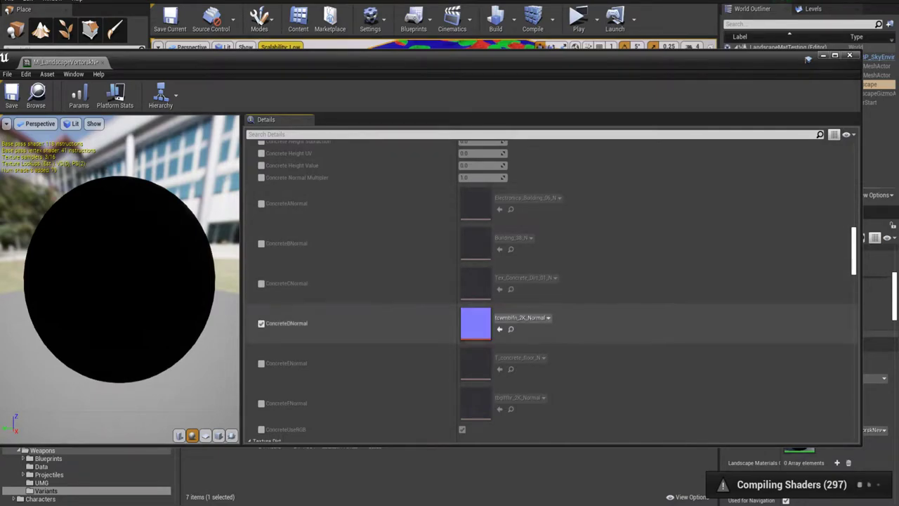
pyautogui.click(262, 284)
pyautogui.click(261, 323)
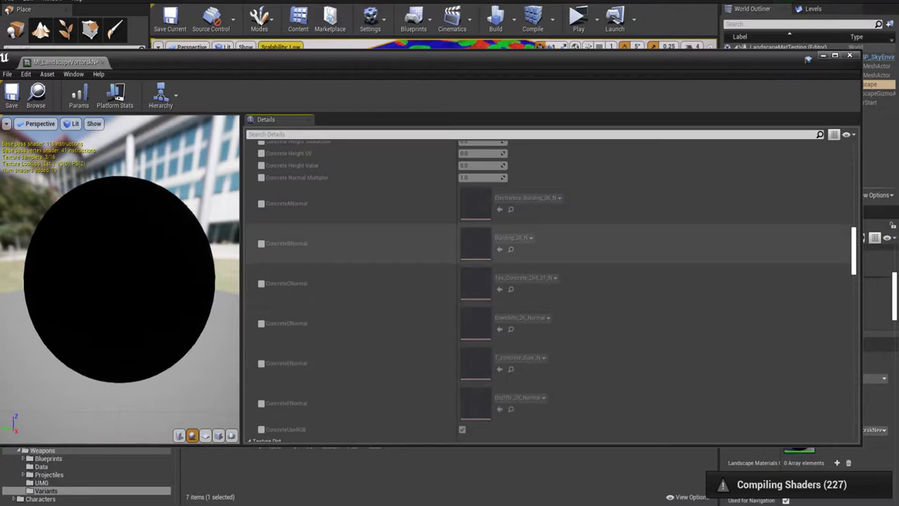
# Review the RGB mask and tile settings and the concrete normal textures, and compare them with the colored landscape
pyautogui.scroll(8, 551, 281)
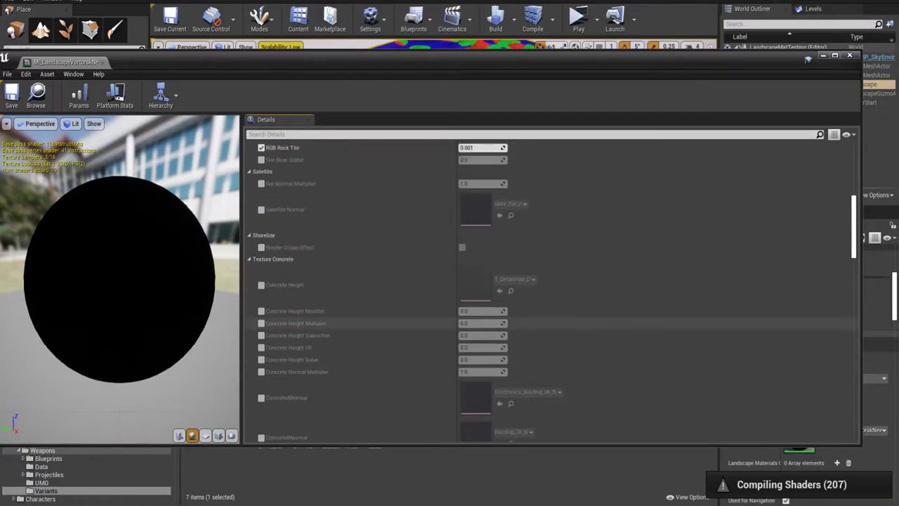
pyautogui.scroll(5, 551, 281)
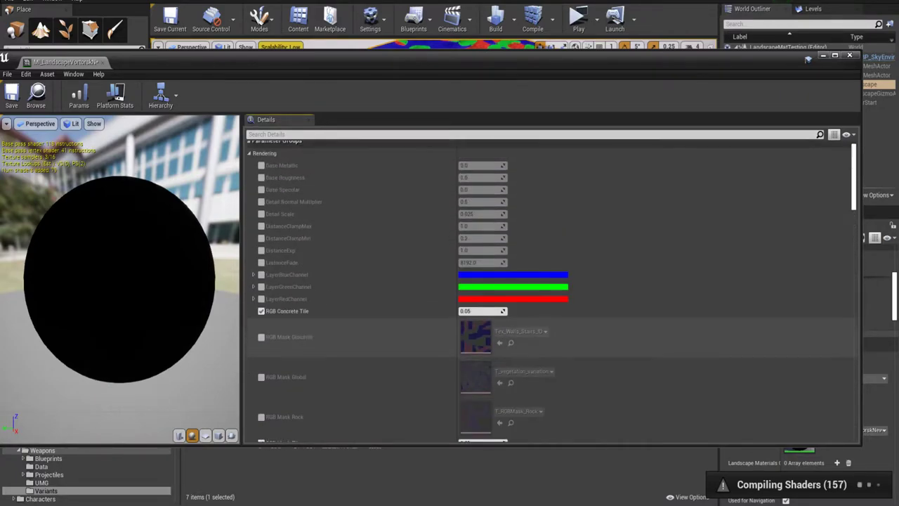
pyautogui.scroll(-10, 552, 281)
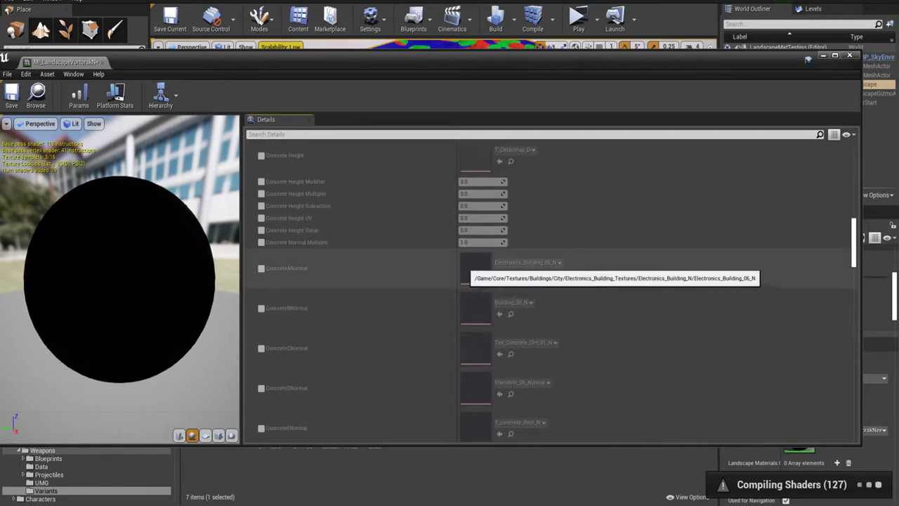
pyautogui.scroll(-2, 478, 274)
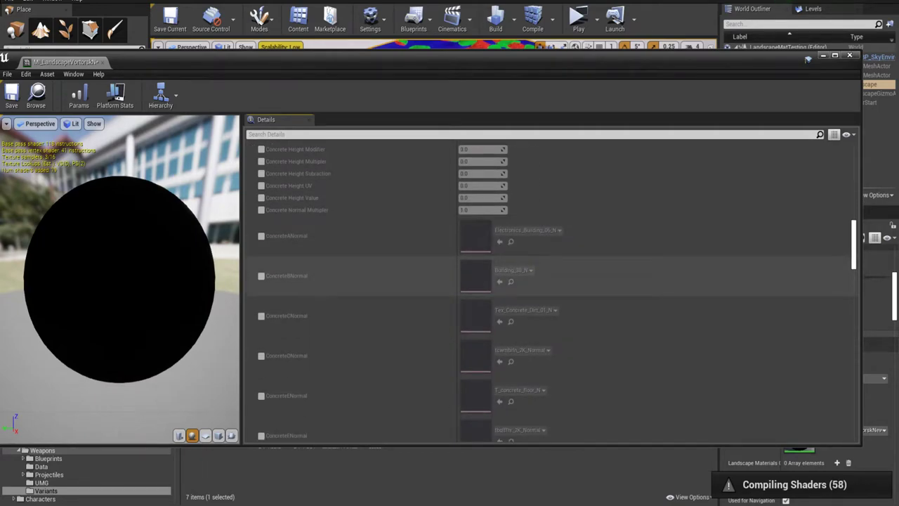
pyautogui.moveTo(450, 59); pyautogui.dragTo(518, 399)
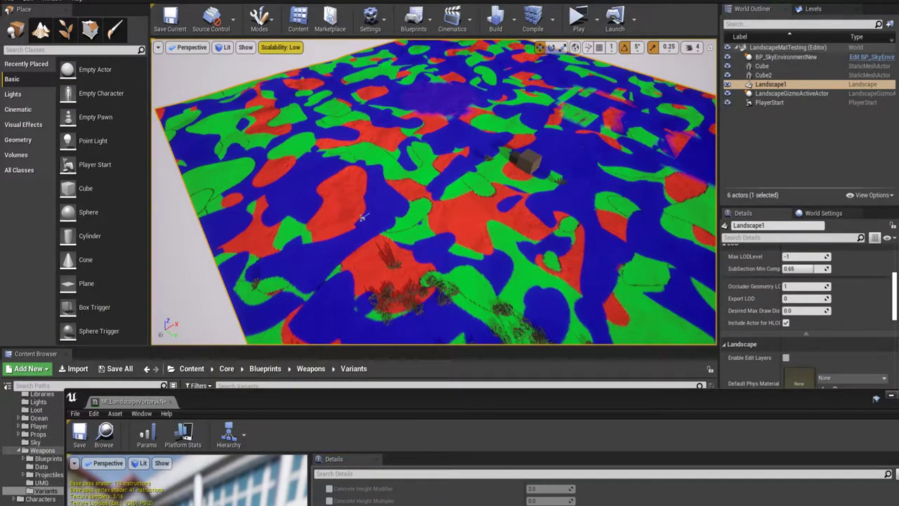
# Disable DisplayColorMap? in the landscape material instance to show the real ground textures
pyautogui.moveTo(538, 401); pyautogui.dragTo(494, 120)
pyautogui.scroll(-15, 485, 322)
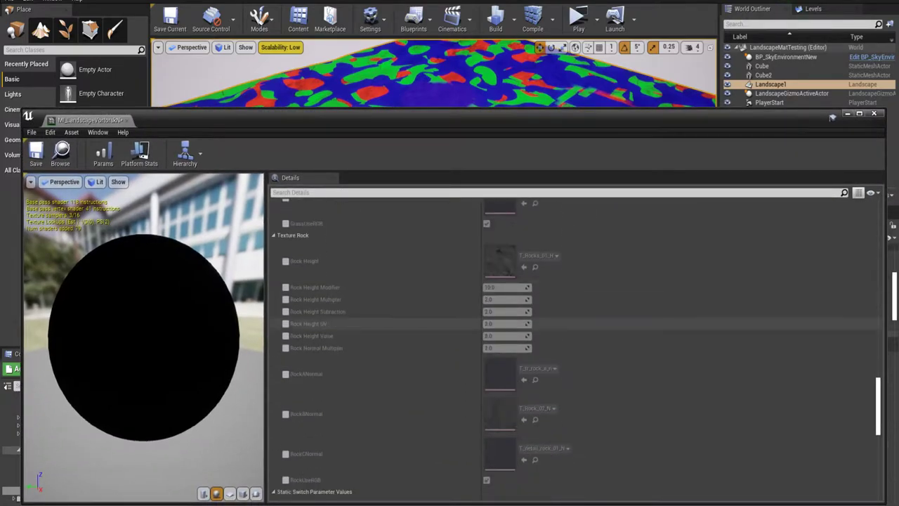
pyautogui.scroll(-6, 487, 324)
pyautogui.click(486, 261)
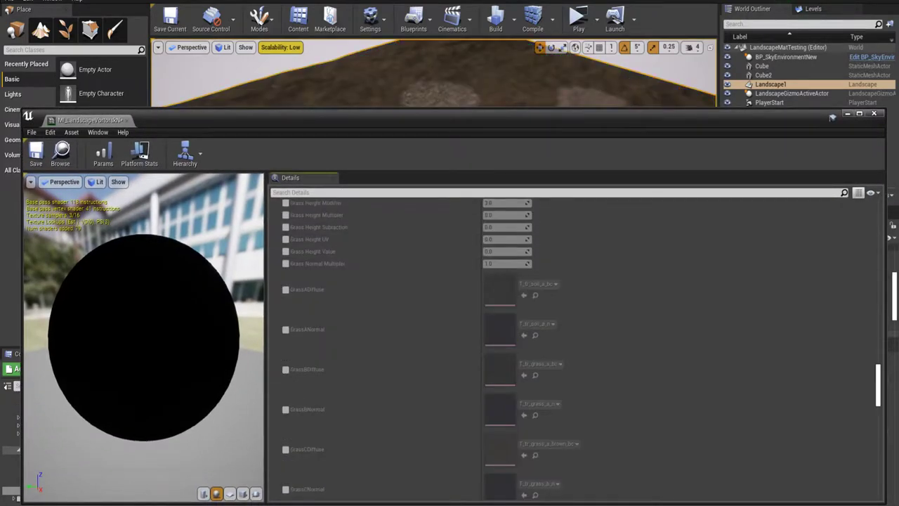
# Uncover the viewport and examine the landscape's gravel, grass and trash-covered ground textures up close
pyautogui.moveTo(485, 120); pyautogui.dragTo(504, 352)
pyautogui.moveTo(363, 215); pyautogui.dragTo(383, 325, button='right')
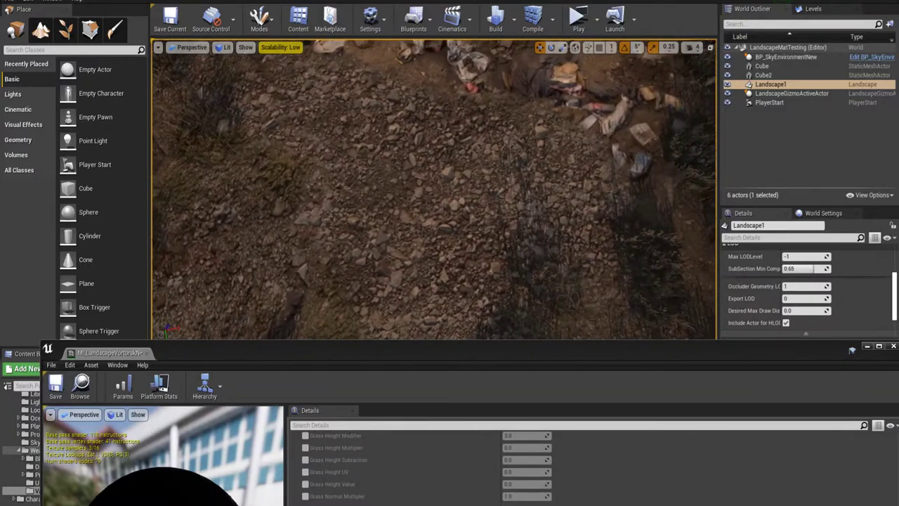
pyautogui.moveTo(485, 353); pyautogui.dragTo(484, 375)
pyautogui.moveTo(450, 245); pyautogui.dragTo(423, 209, button='right')
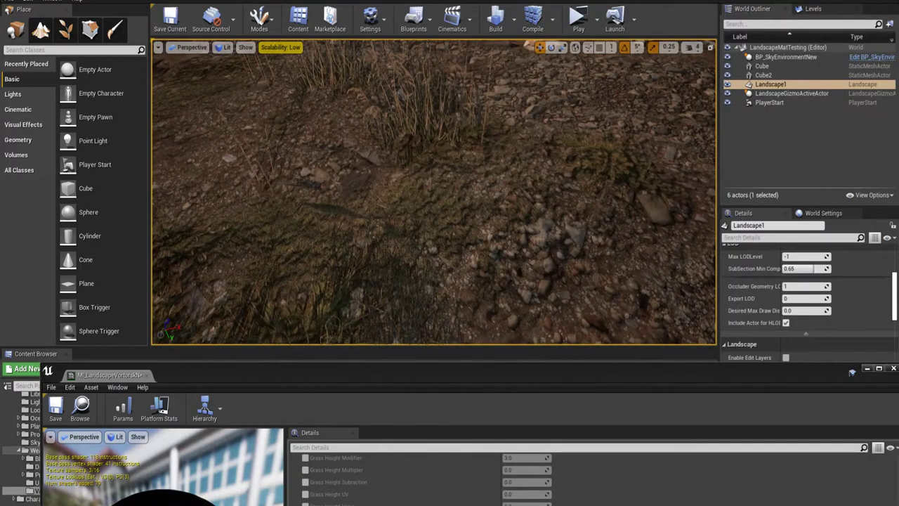
pyautogui.scroll(-5, 434, 190)
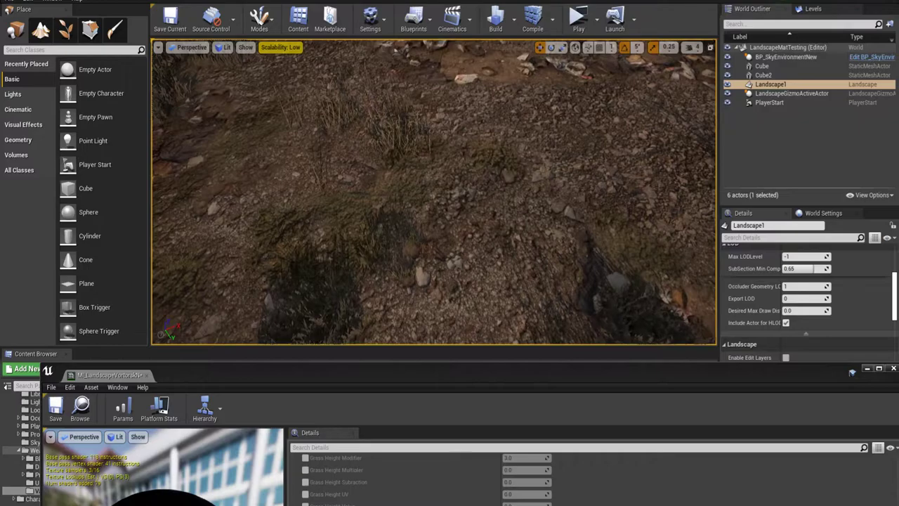
pyautogui.moveTo(434, 189); pyautogui.dragTo(447, 159, button='right')
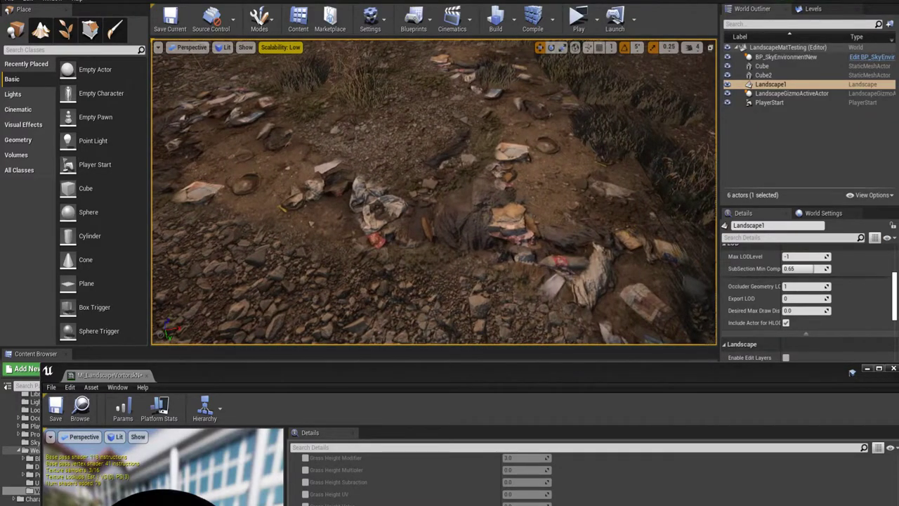
pyautogui.moveTo(406, 368); pyautogui.dragTo(405, 324)
pyautogui.moveTo(415, 229); pyautogui.dragTo(383, 230, button='right')
# Re-enable DisplayColorMap? in the material instance while keeping the close-up of the ground in view
pyautogui.moveTo(477, 333); pyautogui.dragTo(479, 244)
pyautogui.scroll(-15, 481, 383)
pyautogui.scroll(-6, 562, 407)
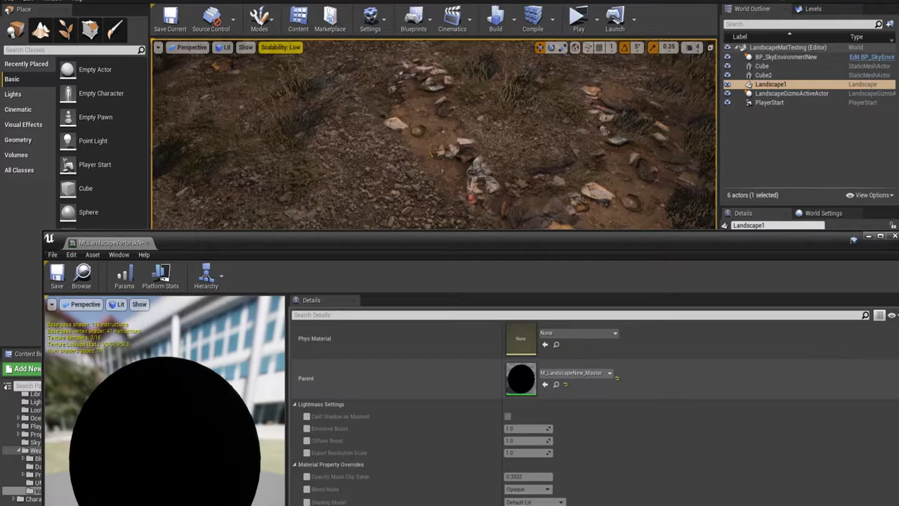
pyautogui.scroll(3, 562, 407)
pyautogui.click(507, 377)
pyautogui.scroll(-3, 507, 376)
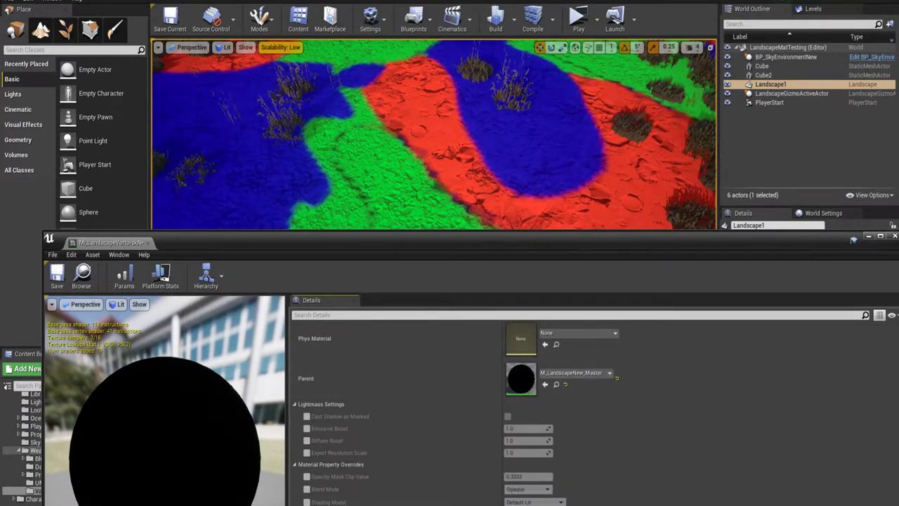
# Lower the material instance window to reveal more of the close-up ground and switch DisplayColorMap? off again
pyautogui.moveTo(447, 243); pyautogui.dragTo(445, 307)
pyautogui.scroll(2, 511, 423)
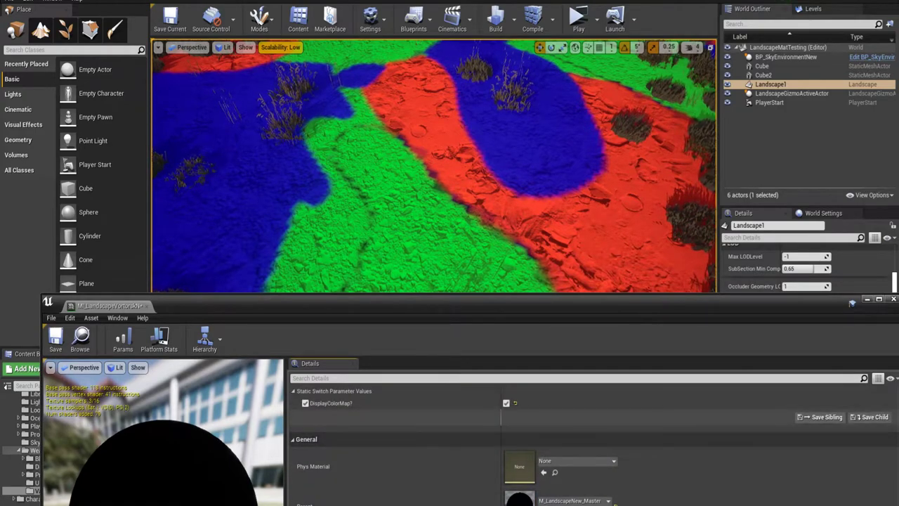
pyautogui.click(507, 404)
pyautogui.scroll(8, 507, 404)
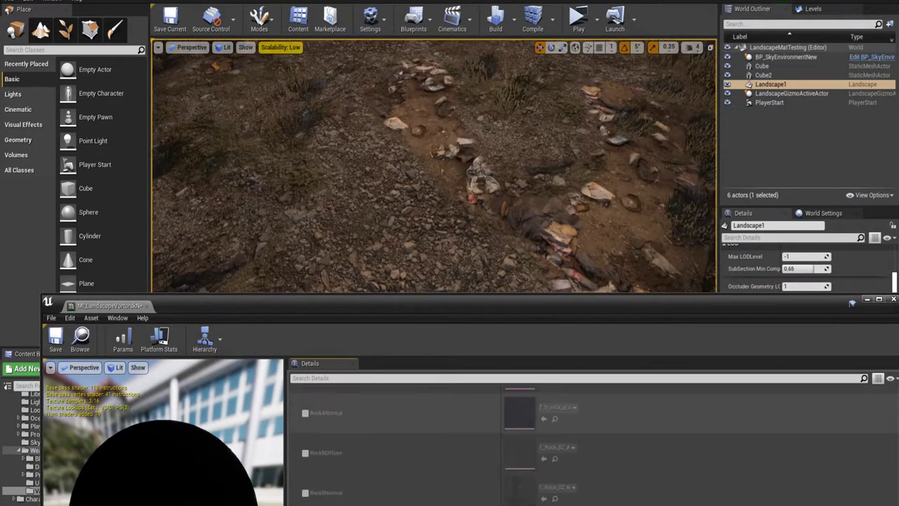
pyautogui.scroll(-3, 590, 442)
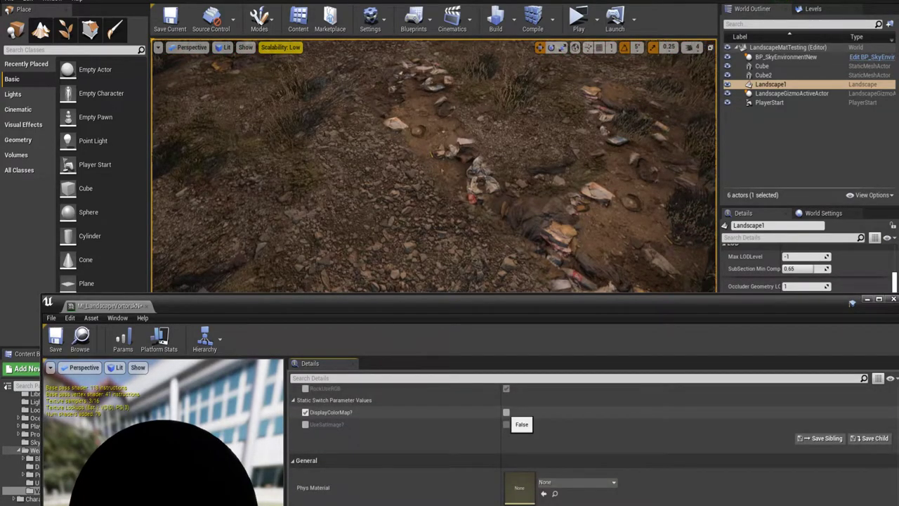
# Toggle DisplayColorMap? on and back off to compare the RGB colors with the close-up ground textures
pyautogui.click(506, 413)
pyautogui.scroll(-3, 507, 422)
pyautogui.scroll(3, 590, 443)
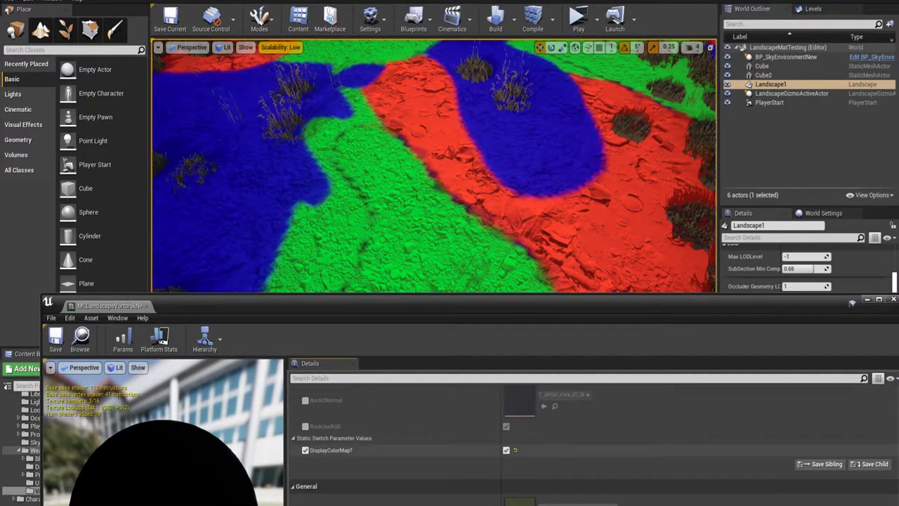
pyautogui.click(506, 449)
pyautogui.scroll(3, 515, 442)
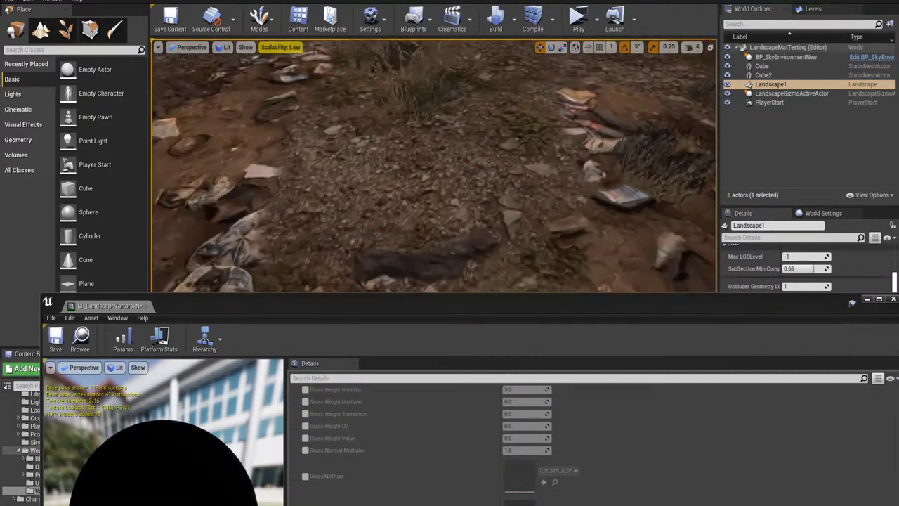
pyautogui.moveTo(434, 166); pyautogui.dragTo(463, 151, button='right')
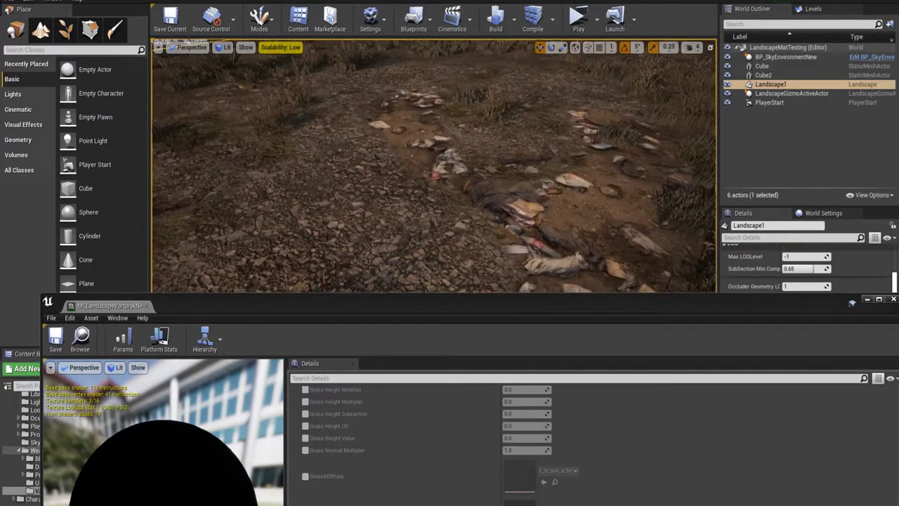
pyautogui.hotkey('ctrl', 's')
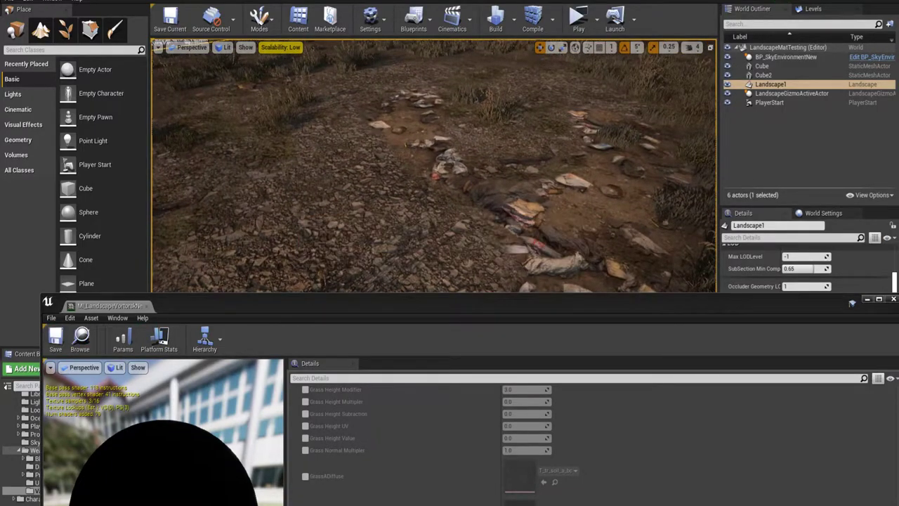
# Re-enable DisplayColorMap? in the landscape material instance and lower its window to uncover the viewport
pyautogui.moveTo(309, 301); pyautogui.dragTo(289, 203)
pyautogui.scroll(-15, 436, 385)
pyautogui.scroll(-3, 562, 436)
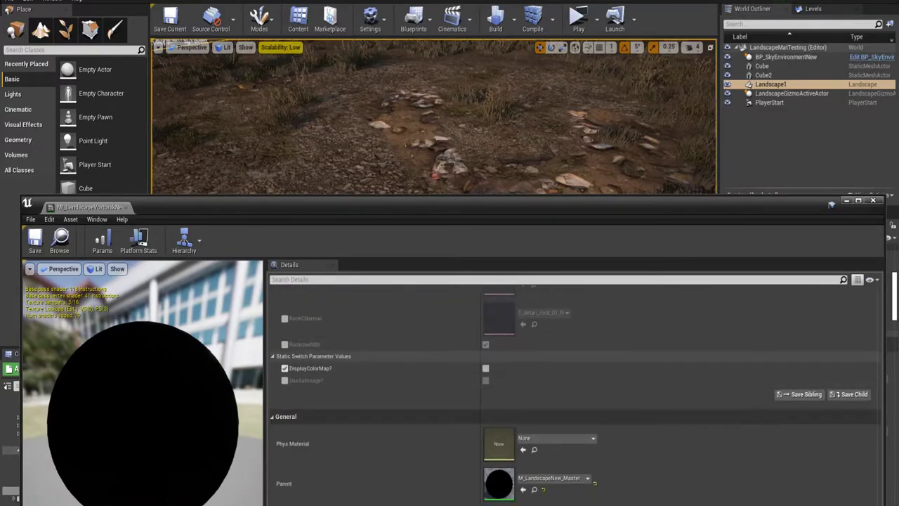
pyautogui.click(486, 368)
pyautogui.moveTo(410, 211); pyautogui.dragTo(435, 376)
# Examine the red, green and blue areas across the whole landscape, including their grass and scattered rocks
pyautogui.press('s')
pyautogui.moveTo(434, 210); pyautogui.dragTo(434, 165, button='right')
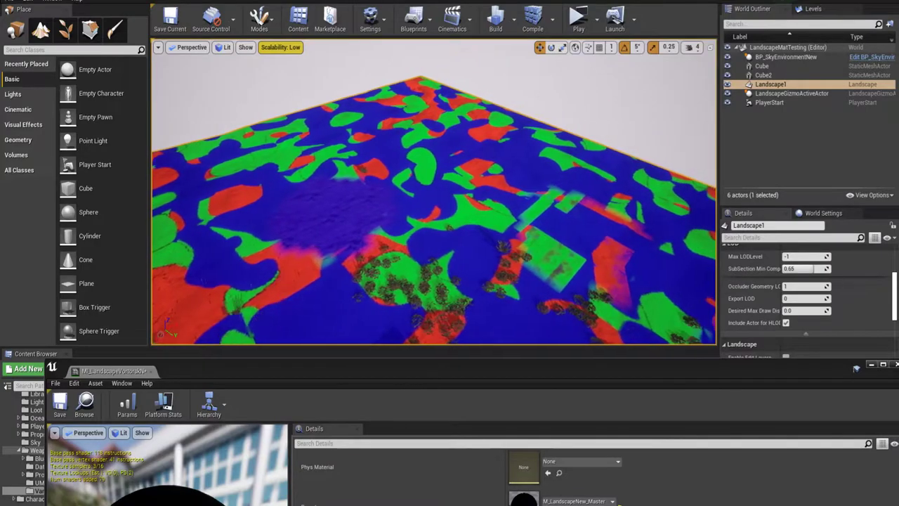
pyautogui.scroll(10, 434, 192)
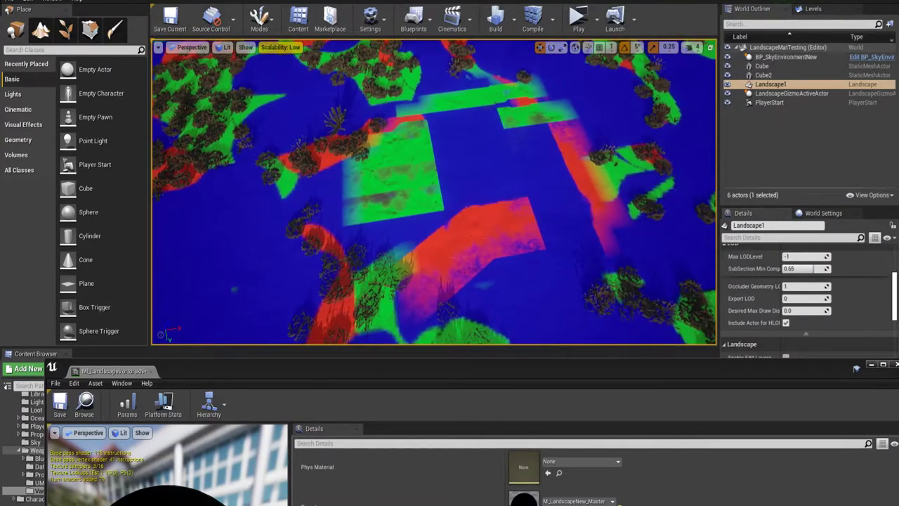
pyautogui.moveTo(434, 191)
pyautogui.mouseDown(button='right')
pyautogui.moveTo(330, 175)
pyautogui.moveTo(461, 191)
pyautogui.moveTo(439, 146)
pyautogui.mouseUp(button='right')
pyautogui.press('w')
pyautogui.press('s')
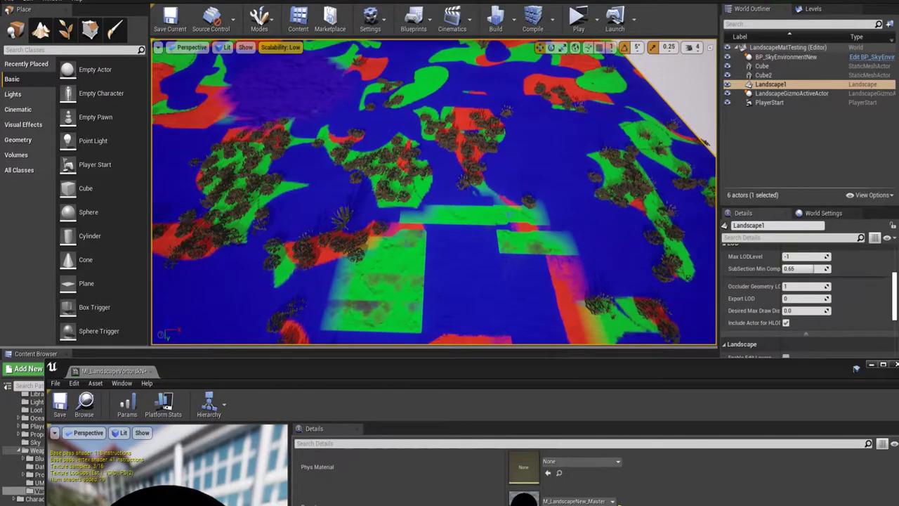
pyautogui.press('w')
pyautogui.moveTo(434, 191); pyautogui.dragTo(365, 199, button='right')
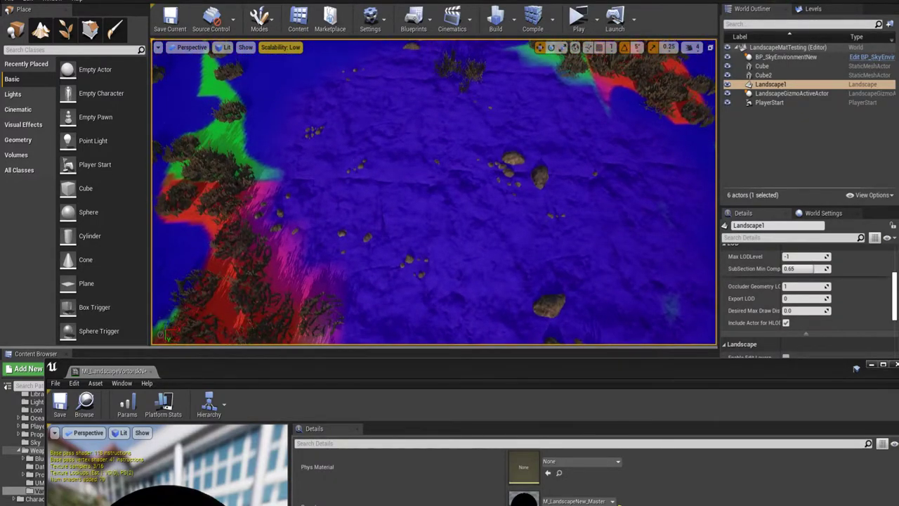
pyautogui.press('s')
pyautogui.moveTo(434, 191); pyautogui.dragTo(433, 205, button='right')
pyautogui.press('s')
# Paint a large RedChannel patch near the landscape's edge with the landscape Paint tool
pyautogui.click(40, 31)
pyautogui.scroll(-5, 58, 239)
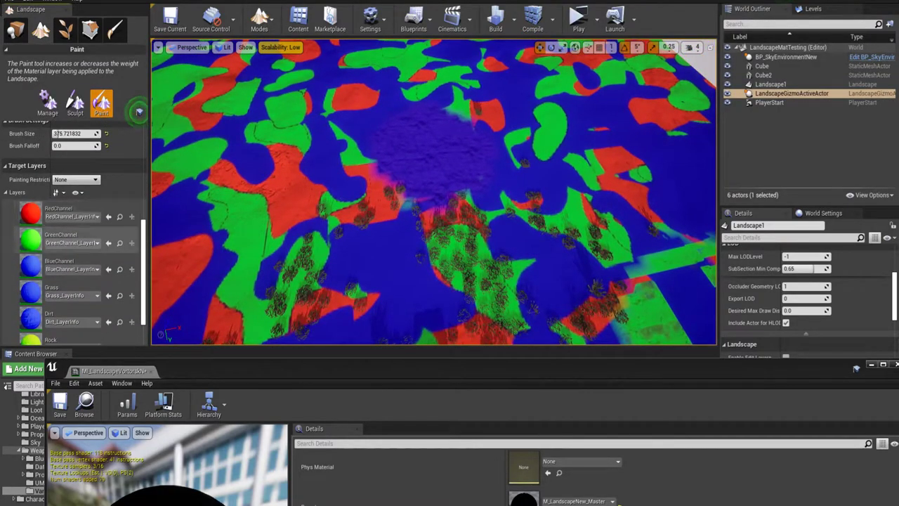
pyautogui.click(84, 235)
pyautogui.click(84, 209)
pyautogui.click(84, 234)
pyautogui.click(85, 261)
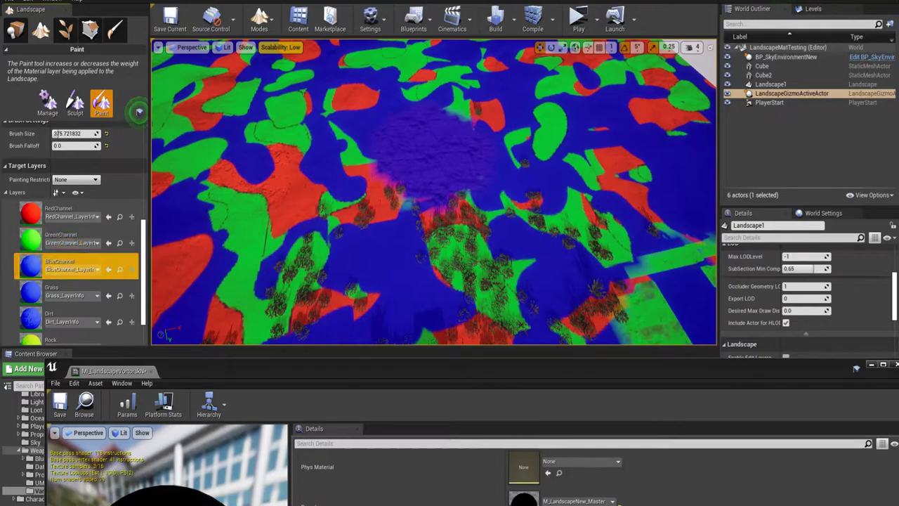
pyautogui.click(84, 208)
pyautogui.scroll(2, 139, 112)
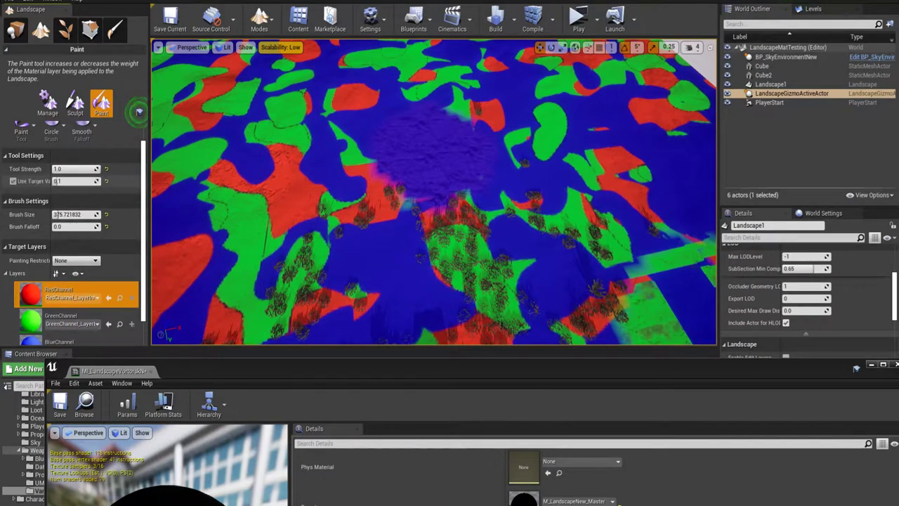
pyautogui.moveTo(395, 241); pyautogui.dragTo(398, 228, button='right')
pyautogui.moveTo(342, 156)
pyautogui.mouseDown()
pyautogui.moveTo(333, 159)
pyautogui.moveTo(333, 259)
pyautogui.mouseUp()
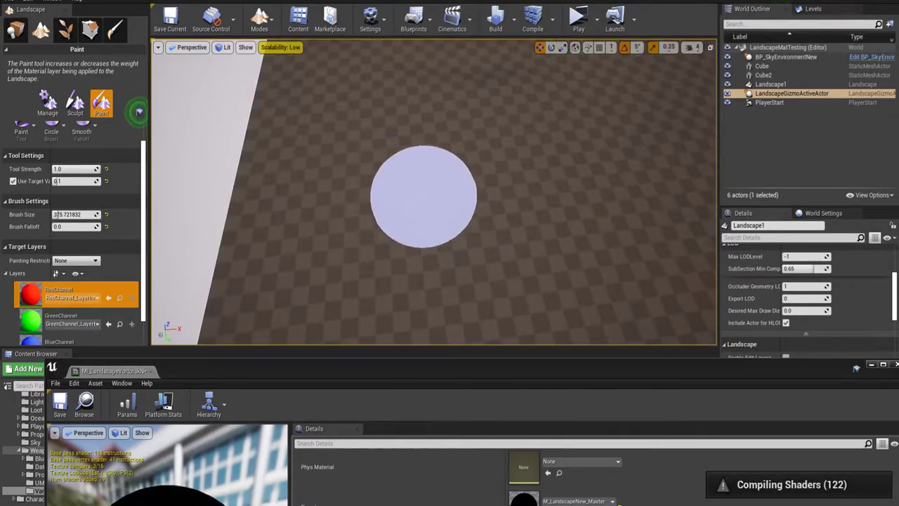
pyautogui.click(16, 29)
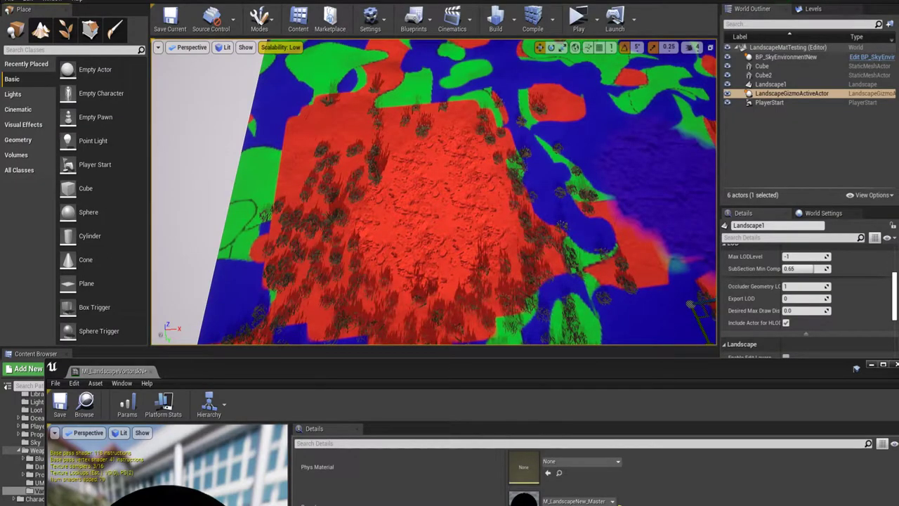
# Switch off DisplayColorMap? in the material instance and examine the newly painted patch's ground textures up close
pyautogui.moveTo(343, 375); pyautogui.dragTo(351, 263)
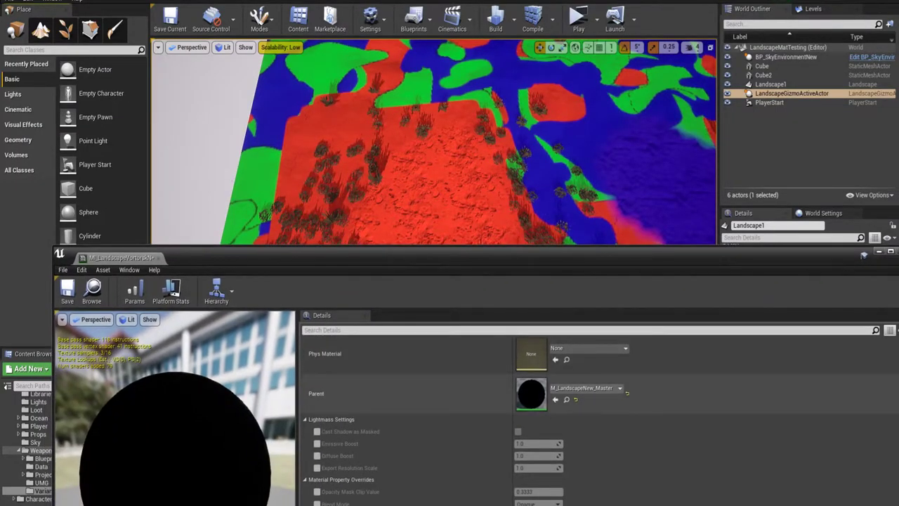
pyautogui.scroll(3, 520, 407)
pyautogui.click(519, 387)
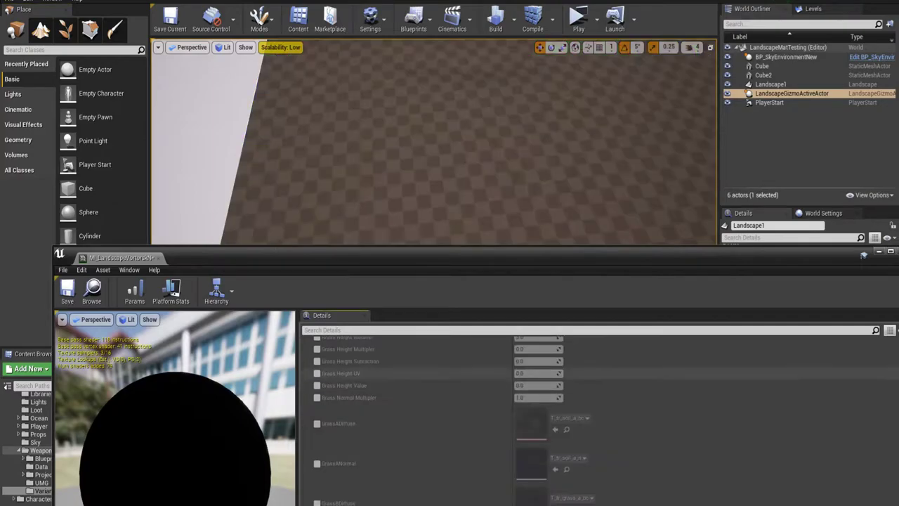
pyautogui.moveTo(392, 258); pyautogui.dragTo(382, 432)
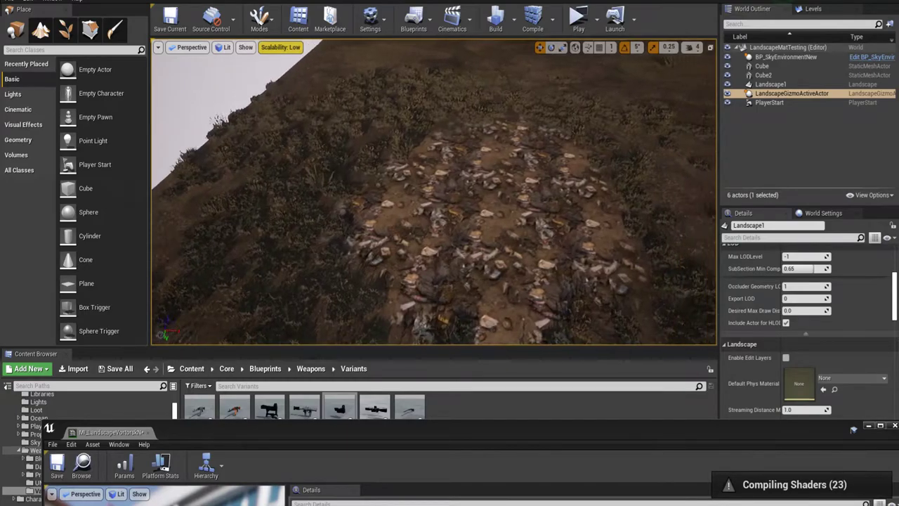
pyautogui.moveTo(434, 192); pyautogui.dragTo(491, 234, button='right')
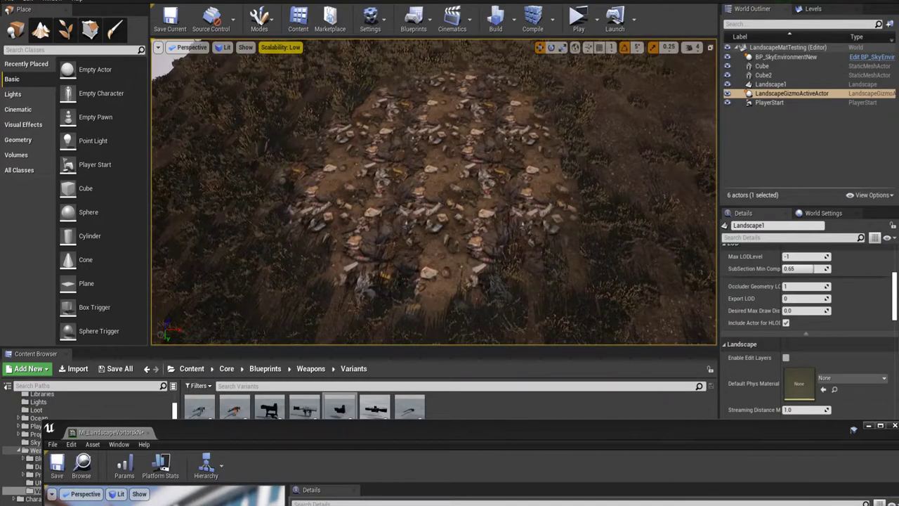
pyautogui.press('w')
pyautogui.moveTo(434, 192); pyautogui.dragTo(430, 120, button='right')
# Paint over the trash-covered patch with the RedChannel layer to replace most of the trash with gravel
pyautogui.click(41, 28)
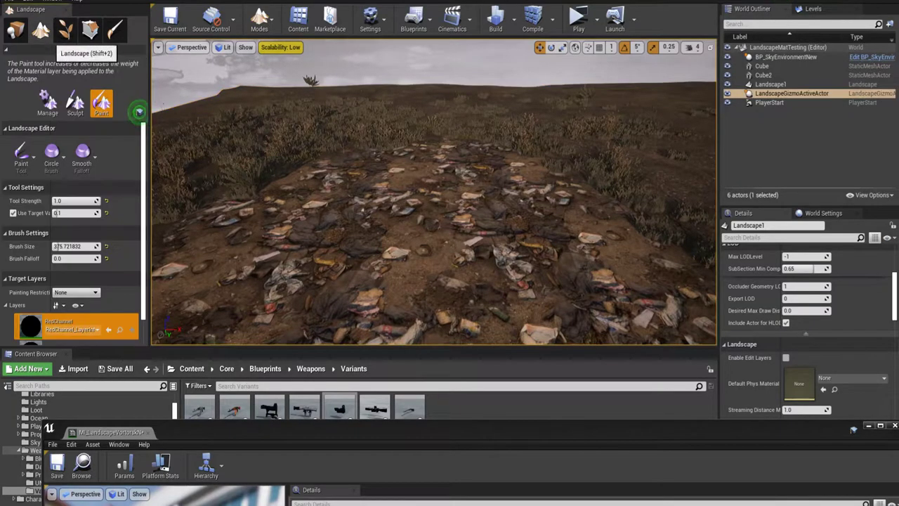
pyautogui.scroll(-3, 139, 111)
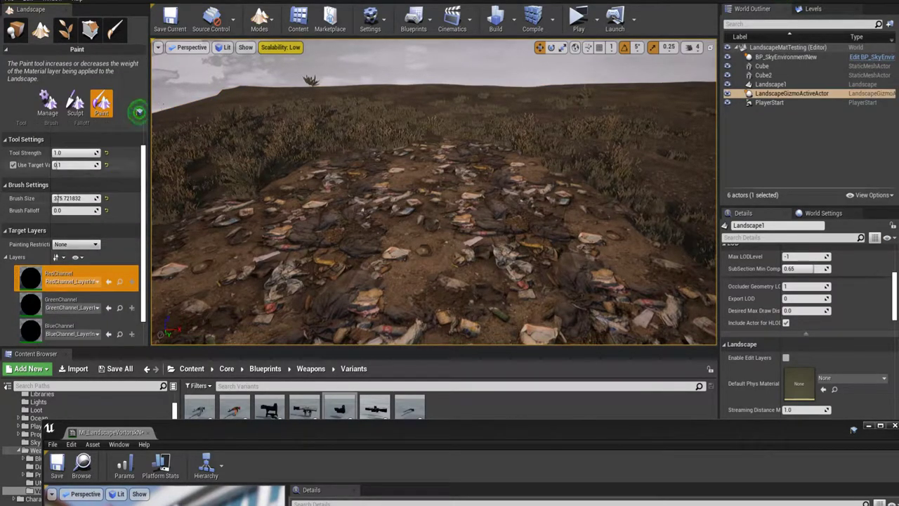
pyautogui.moveTo(347, 210); pyautogui.dragTo(348, 281, button='right')
pyautogui.scroll(-6, 347, 225)
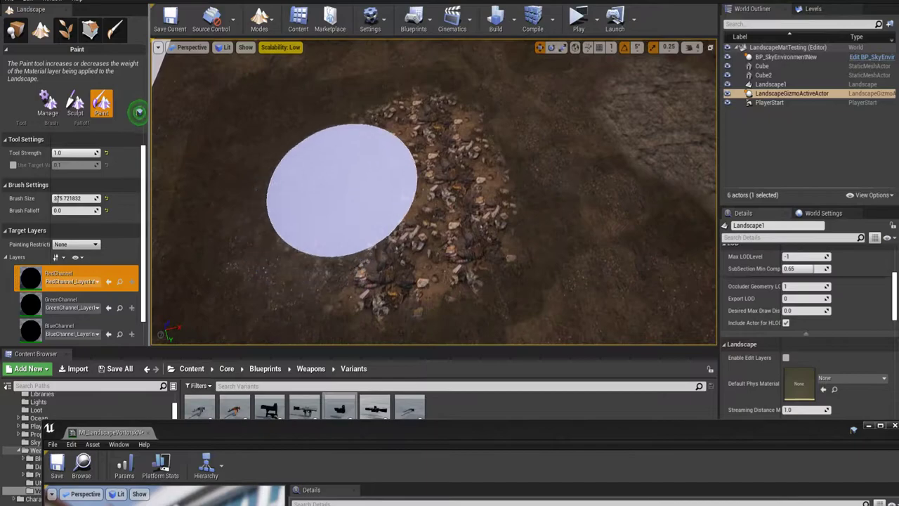
pyautogui.moveTo(342, 191)
pyautogui.mouseDown()
pyautogui.moveTo(432, 171)
pyautogui.moveTo(492, 209)
pyautogui.moveTo(517, 133)
pyautogui.mouseUp()
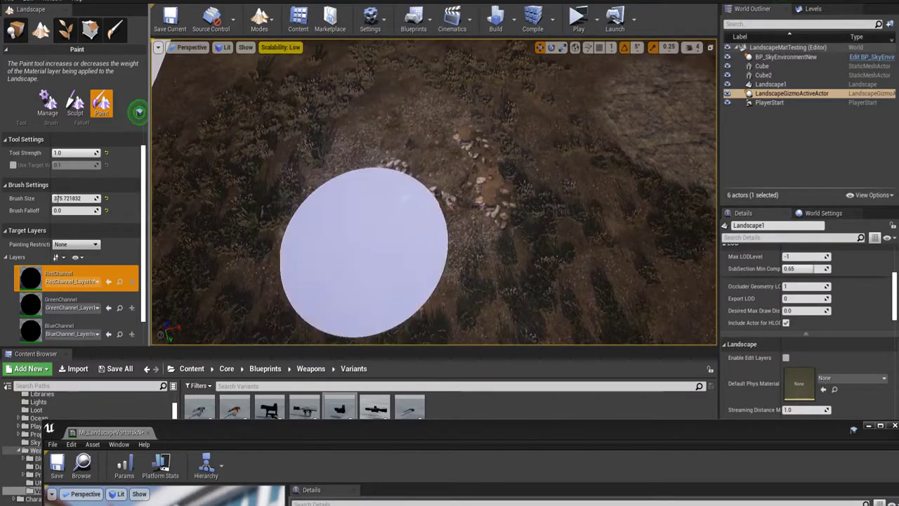
# Paint GreenChannel strokes over the grassy ground near the landscape's corner
pyautogui.click(63, 302)
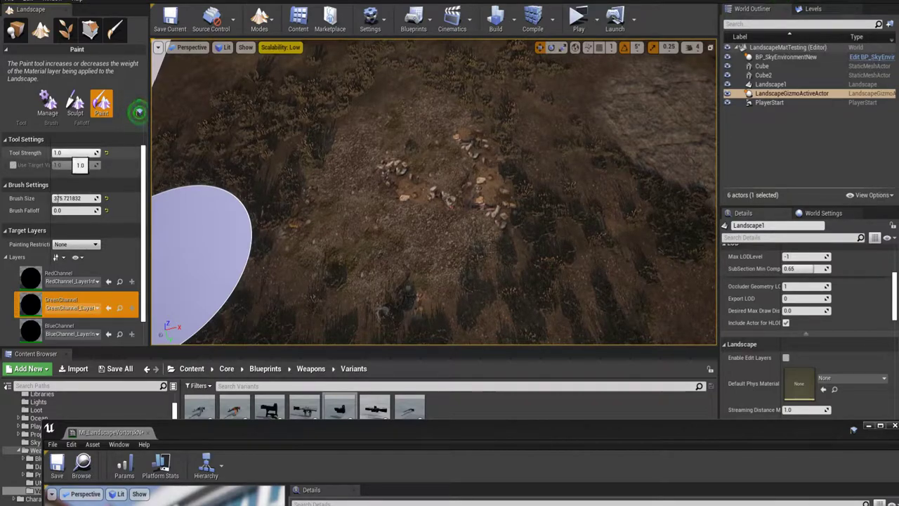
pyautogui.moveTo(320, 165)
pyautogui.mouseDown(button='right')
pyautogui.moveTo(316, 119)
pyautogui.moveTo(264, 130)
pyautogui.mouseUp(button='right')
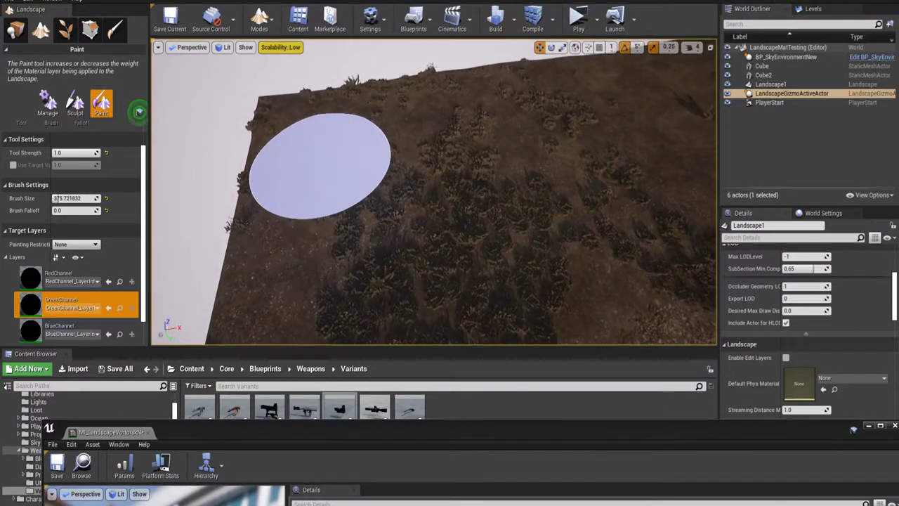
pyautogui.moveTo(344, 158); pyautogui.dragTo(417, 257)
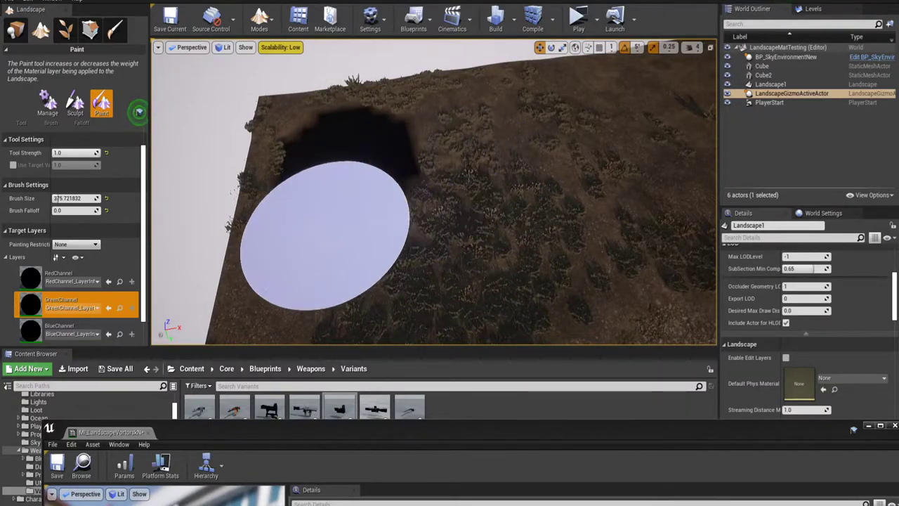
pyautogui.moveTo(326, 234)
pyautogui.mouseDown()
pyautogui.moveTo(364, 162)
pyautogui.moveTo(357, 146)
pyautogui.mouseUp()
# Reduce the brush size to about 73.4 and paint GreenChannel at target value 0.1 over the remaining trash
pyautogui.moveTo(307, 235); pyautogui.dragTo(358, 281, button='right')
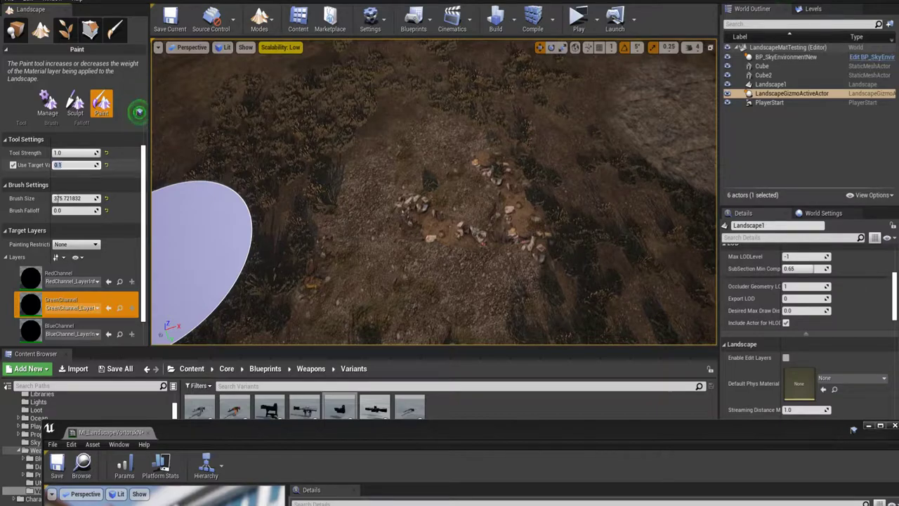
pyautogui.moveTo(58, 199); pyautogui.dragTo(56, 199)
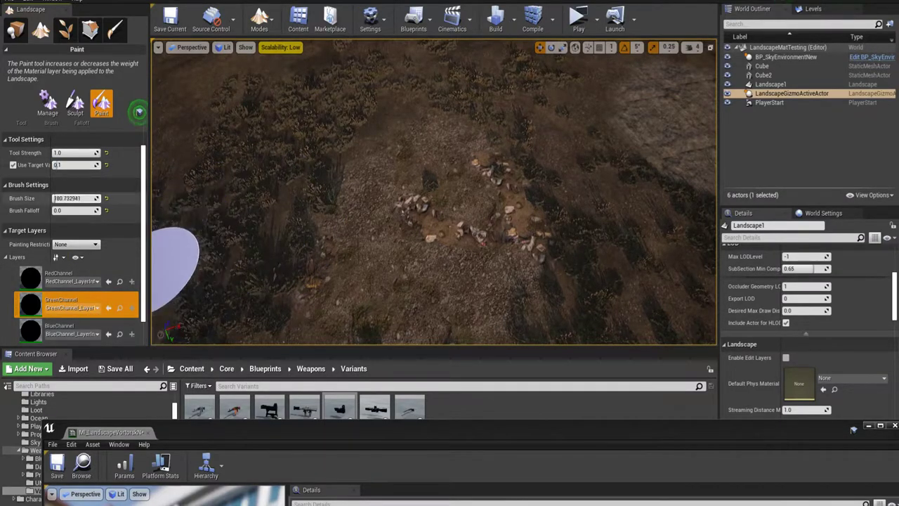
pyautogui.click(458, 291)
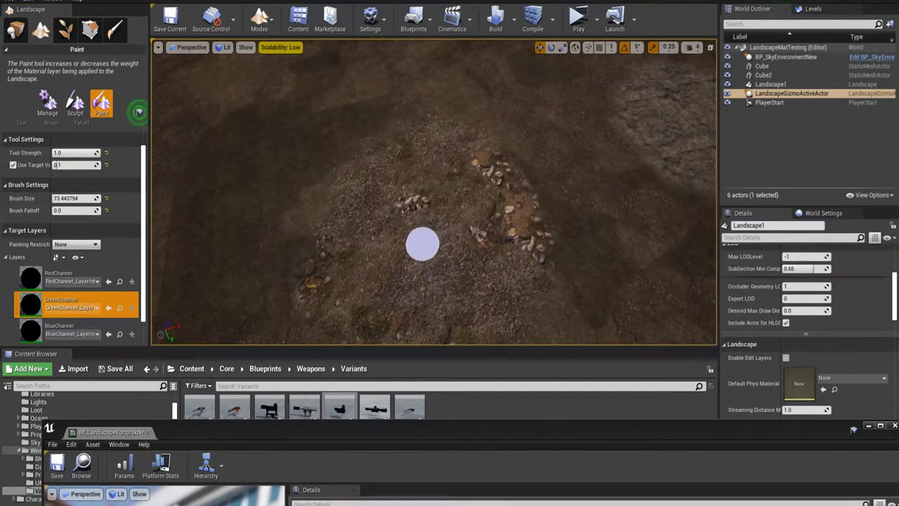
pyautogui.moveTo(492, 170)
pyautogui.mouseDown()
pyautogui.moveTo(500, 323)
pyautogui.moveTo(481, 279)
pyautogui.mouseUp()
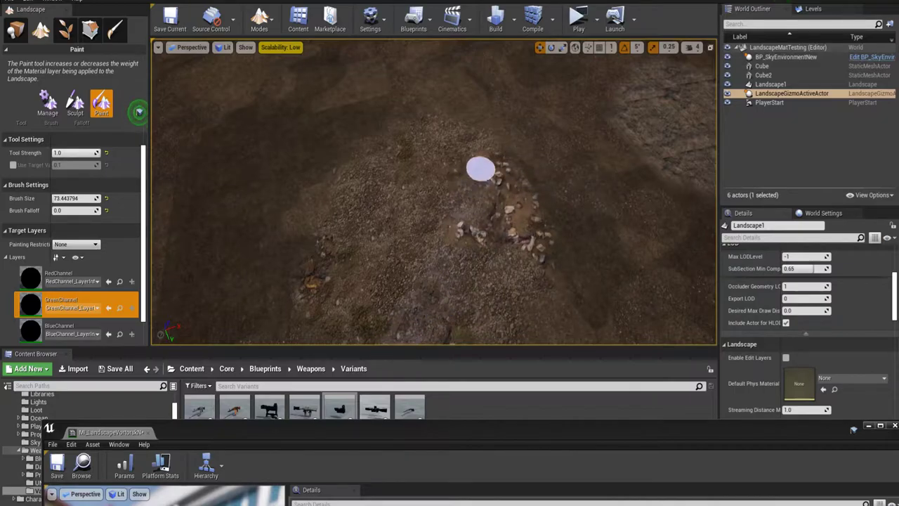
# Examine the blended gravel, grass and trash of the repainted patch from near ground level
pyautogui.press('w')
pyautogui.moveTo(355, 165)
pyautogui.mouseDown(button='right')
pyautogui.moveTo(362, 176)
pyautogui.moveTo(344, 87)
pyautogui.moveTo(292, 95)
pyautogui.moveTo(376, 102)
pyautogui.moveTo(359, 105)
pyautogui.moveTo(351, 123)
pyautogui.moveTo(341, 80)
pyautogui.moveTo(313, 82)
pyautogui.mouseUp(button='right')
pyautogui.press('w')
pyautogui.press('d')
pyautogui.moveTo(338, 111); pyautogui.dragTo(293, 276, button='right')
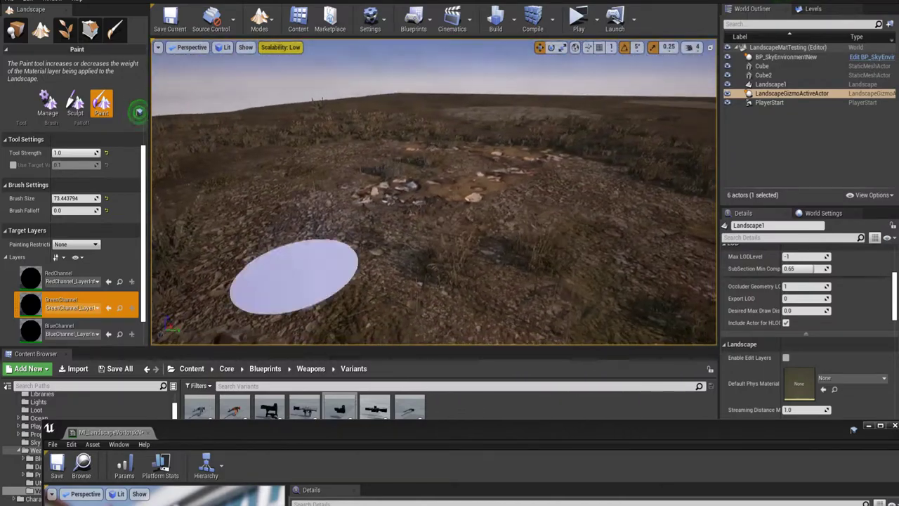
pyautogui.moveTo(434, 192)
pyautogui.mouseDown(button='right')
pyautogui.moveTo(460, 211)
pyautogui.moveTo(520, 200)
pyautogui.moveTo(548, 151)
pyautogui.moveTo(456, 188)
pyautogui.moveTo(460, 168)
pyautogui.moveTo(485, 165)
pyautogui.moveTo(492, 211)
pyautogui.moveTo(400, 242)
pyautogui.moveTo(372, 245)
pyautogui.moveTo(344, 203)
pyautogui.moveTo(435, 192)
pyautogui.moveTo(436, 201)
pyautogui.moveTo(330, 196)
pyautogui.mouseUp(button='right')
pyautogui.click(139, 111)
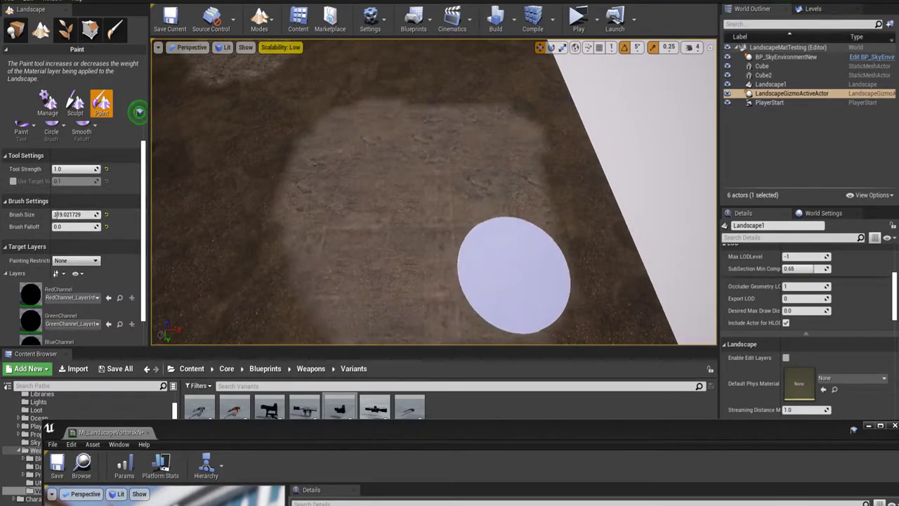
# Leave landscape painting, clear the selection, and survey the rock patches and grass around the cube
pyautogui.click(16, 30)
pyautogui.moveTo(337, 182)
pyautogui.mouseDown(button='right')
pyautogui.moveTo(337, 204)
pyautogui.moveTo(393, 165)
pyautogui.moveTo(306, 195)
pyautogui.moveTo(366, 181)
pyautogui.mouseUp(button='right')
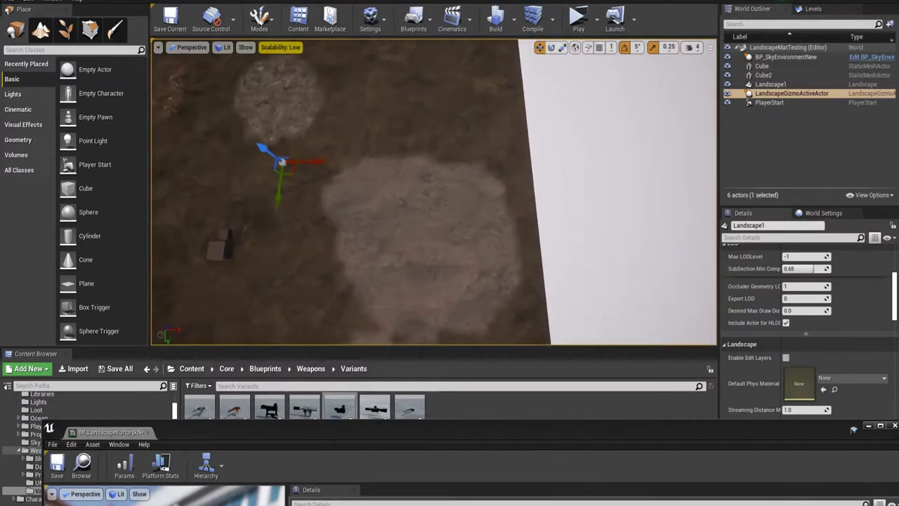
pyautogui.moveTo(435, 192); pyautogui.dragTo(492, 188, button='right')
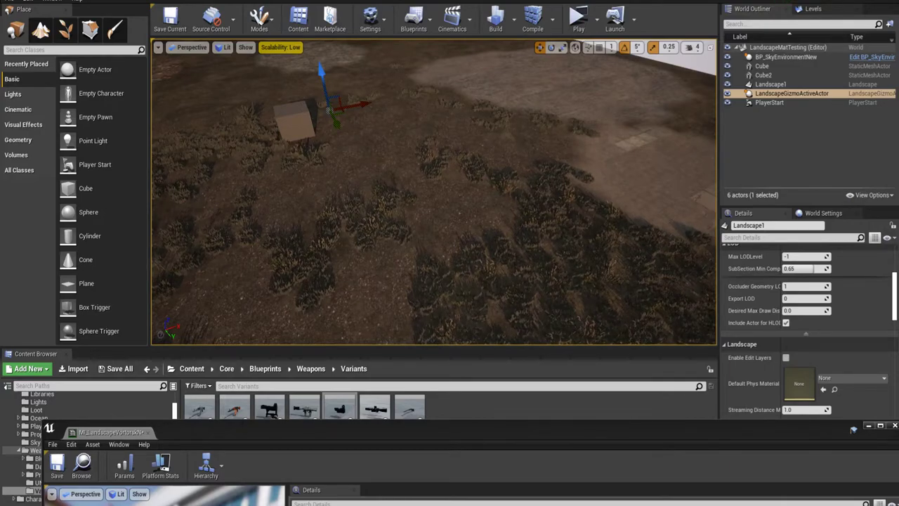
pyautogui.moveTo(434, 211); pyautogui.dragTo(434, 165, button='right')
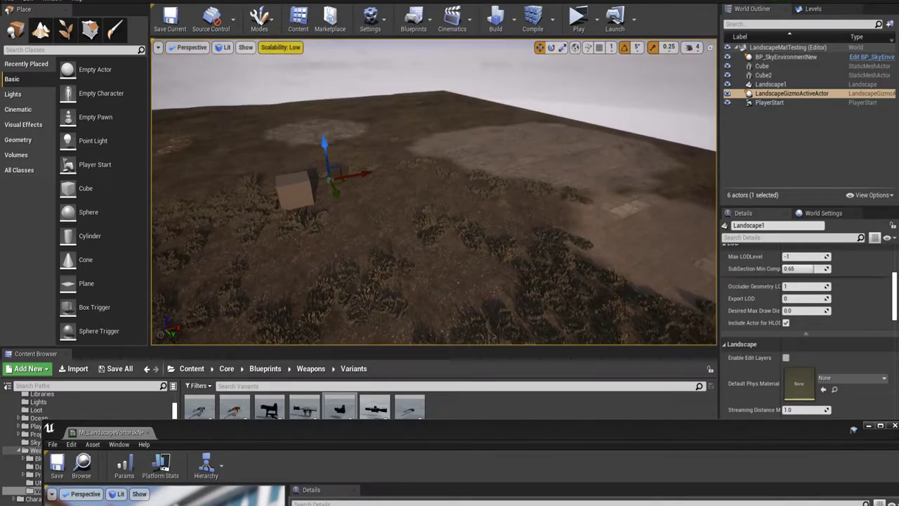
pyautogui.press('Escape')
pyautogui.moveTo(434, 211); pyautogui.dragTo(653, 210, button='right')
pyautogui.moveTo(489, 201); pyautogui.dragTo(358, 179, button='right')
pyautogui.moveTo(489, 181); pyautogui.dragTo(338, 312, button='right')
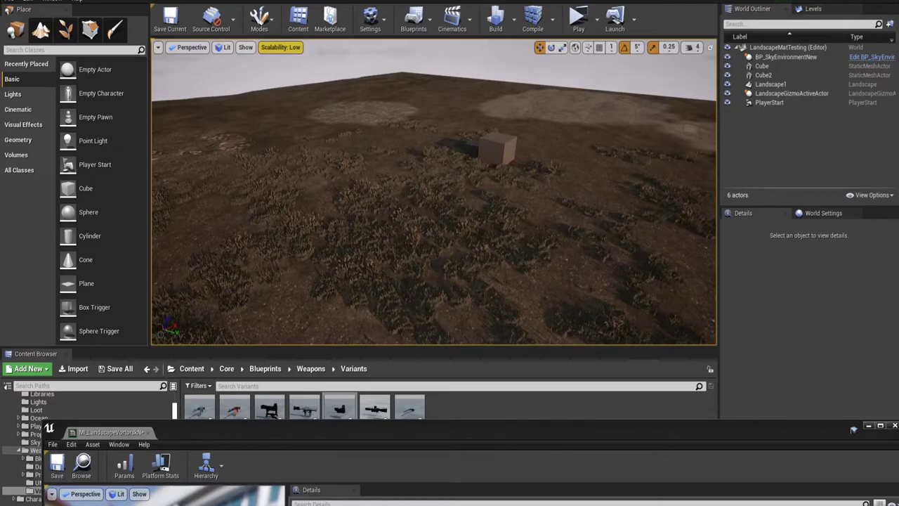
# Survey the dry grass clumps around the cube and the concrete patch near the landscape's edge
pyautogui.moveTo(434, 192); pyautogui.dragTo(358, 190, button='right')
pyautogui.moveTo(425, 74); pyautogui.dragTo(211, 205, button='right')
pyautogui.moveTo(434, 191); pyautogui.dragTo(436, 196, button='right')
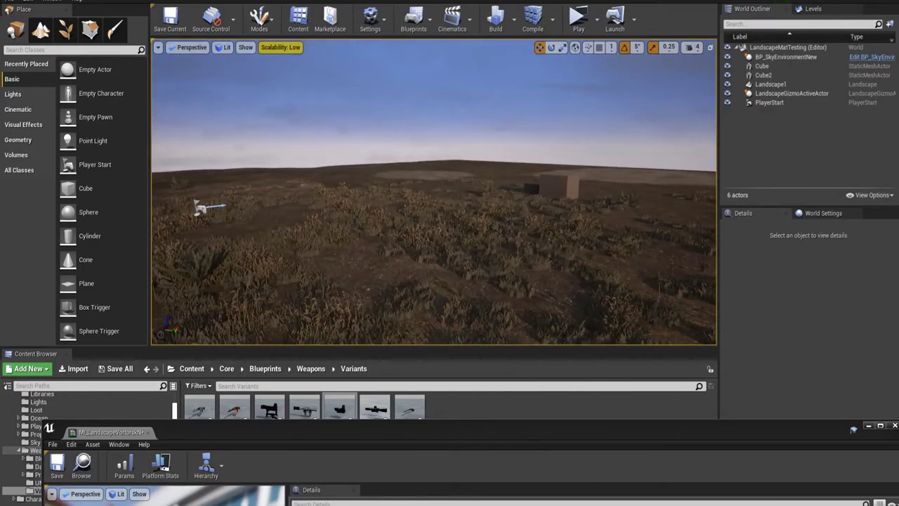
pyautogui.moveTo(435, 192); pyautogui.dragTo(555, 215, button='right')
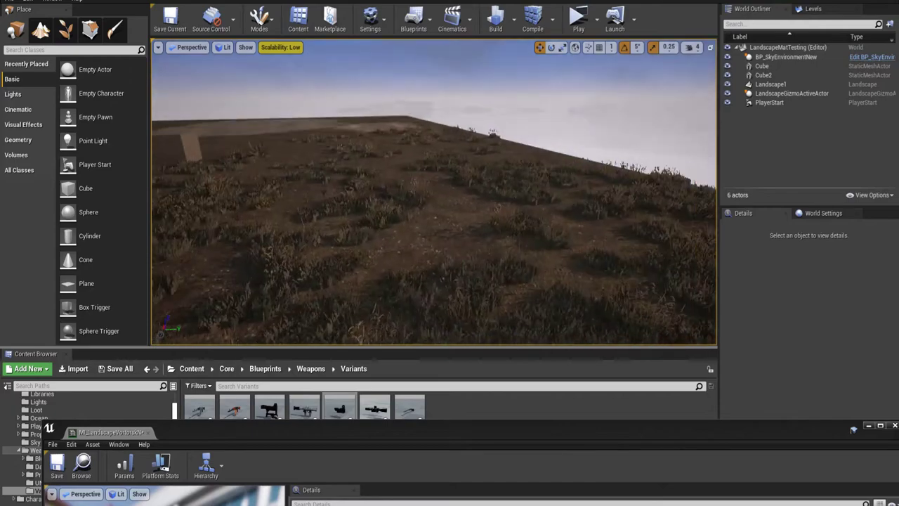
pyautogui.moveTo(435, 192); pyautogui.dragTo(360, 257, button='right')
pyautogui.click(435, 192)
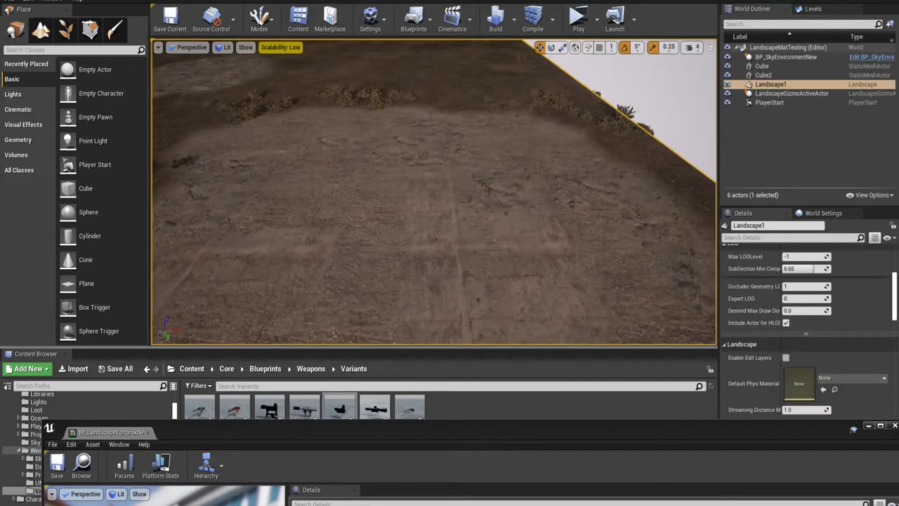
# Paint the ConcreteAlt layer over the middle of the concrete patch with tool strength 1.0 and brush size 100
pyautogui.click(42, 30)
pyautogui.scroll(-6, 34, 163)
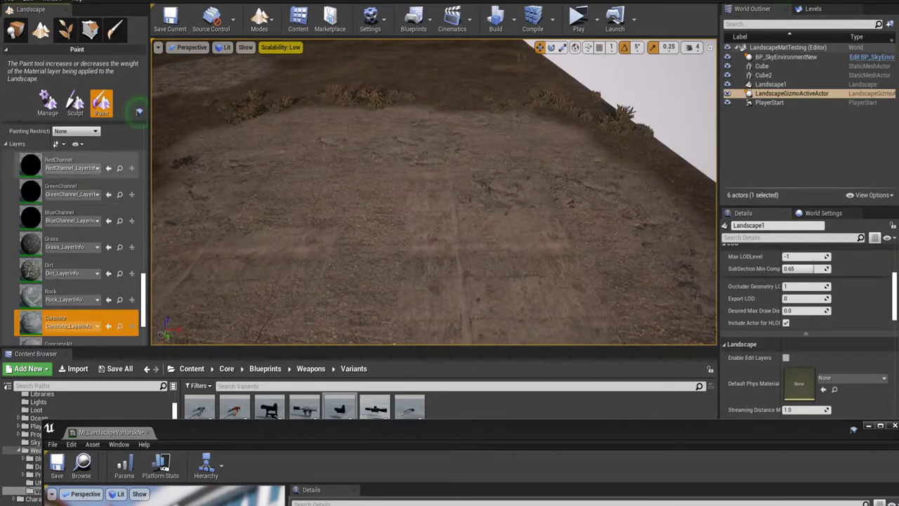
pyautogui.scroll(-2, 70, 321)
pyautogui.click(70, 318)
pyautogui.scroll(6, 71, 321)
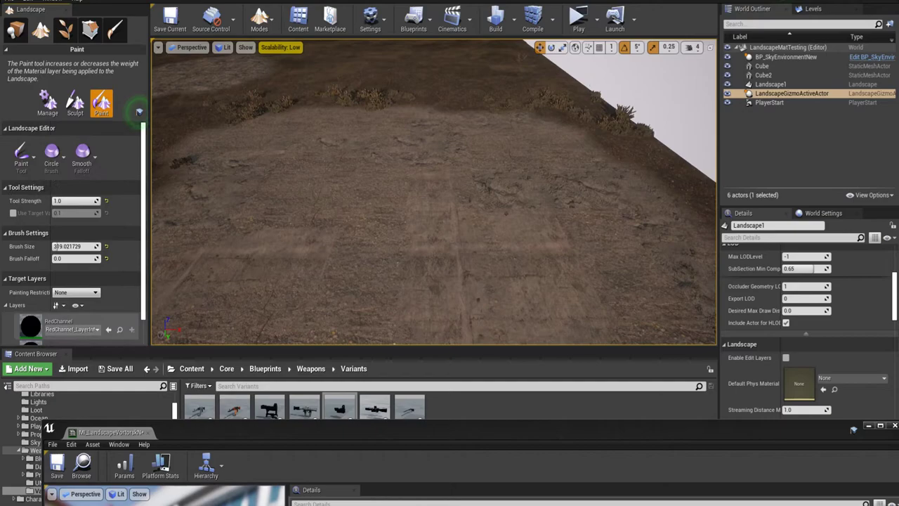
pyautogui.moveTo(89, 201); pyautogui.dragTo(100, 201)
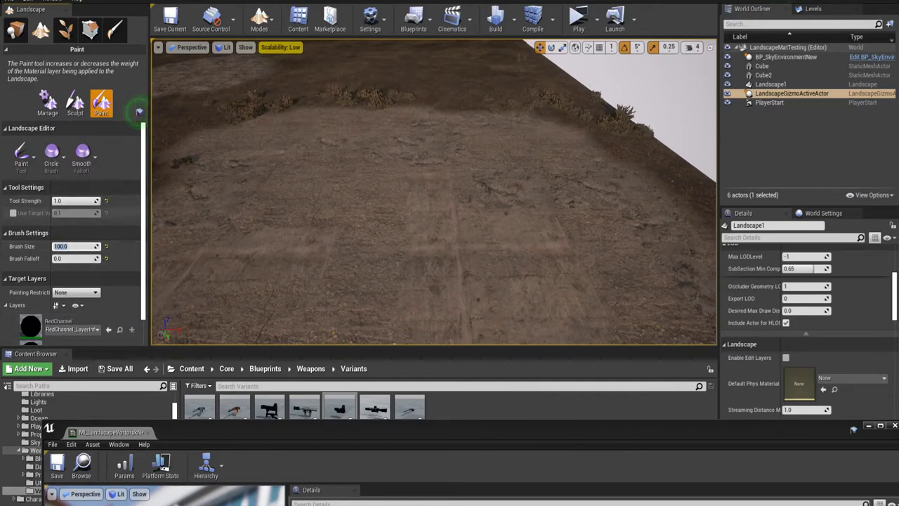
pyautogui.moveTo(420, 171)
pyautogui.mouseDown()
pyautogui.moveTo(438, 201)
pyautogui.moveTo(438, 281)
pyautogui.moveTo(572, 302)
pyautogui.moveTo(546, 194)
pyautogui.moveTo(484, 244)
pyautogui.moveTo(516, 251)
pyautogui.moveTo(464, 281)
pyautogui.mouseUp()
# Paint RedChannel at target value 0.1 across the upper part of the paved area
pyautogui.moveTo(463, 281)
pyautogui.mouseDown(button='right')
pyautogui.moveTo(475, 333)
pyautogui.moveTo(421, 203)
pyautogui.mouseUp(button='right')
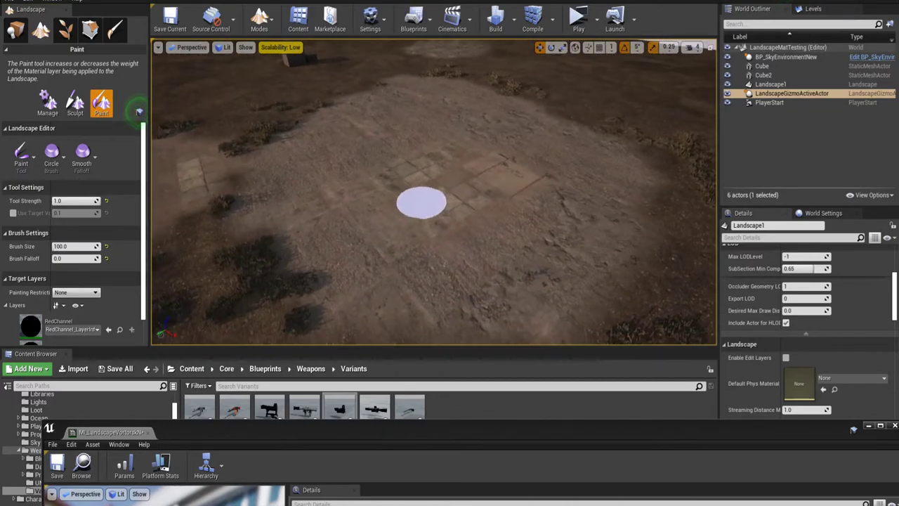
pyautogui.moveTo(427, 234); pyautogui.dragTo(295, 255, button='right')
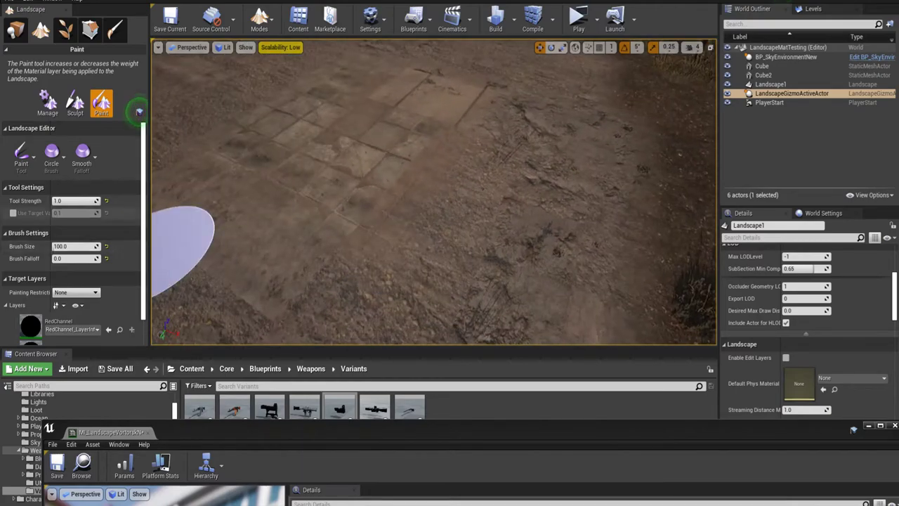
pyautogui.scroll(-5, 78, 246)
pyautogui.click(71, 226)
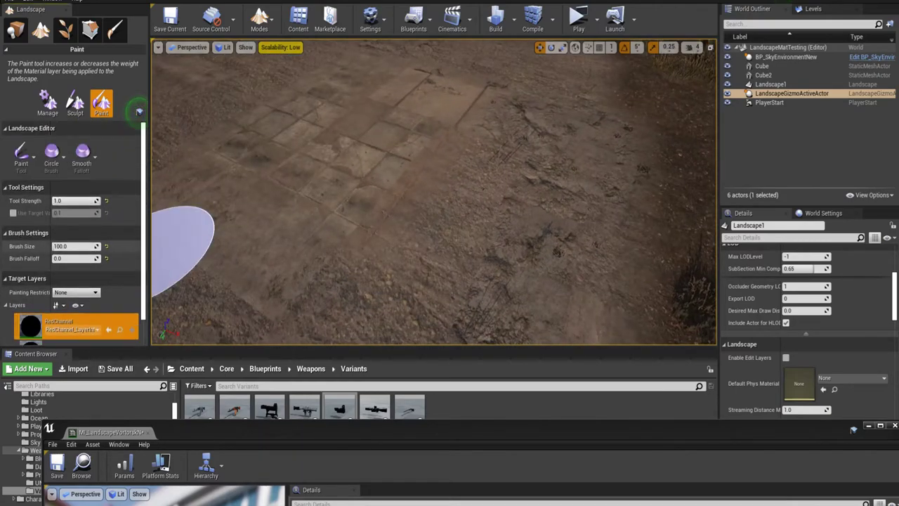
pyautogui.moveTo(215, 193); pyautogui.dragTo(383, 151, button='right')
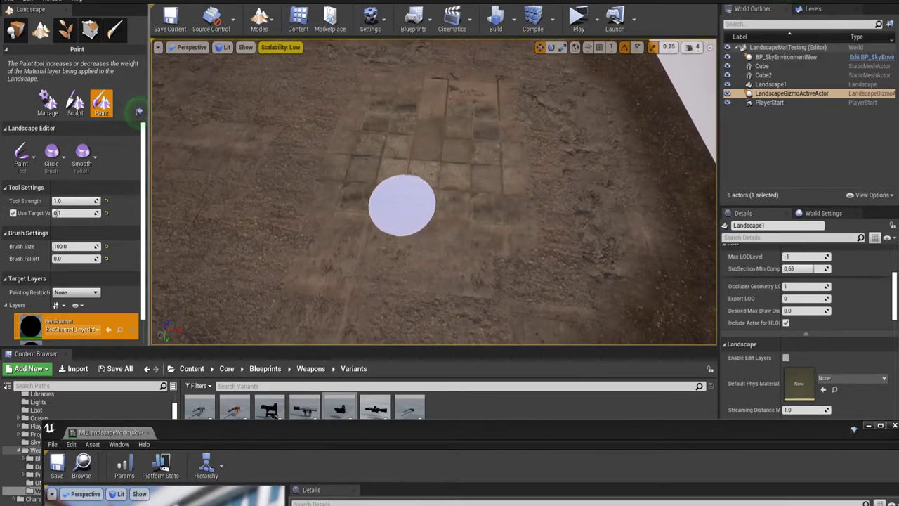
pyautogui.moveTo(374, 133)
pyautogui.mouseDown()
pyautogui.moveTo(389, 92)
pyautogui.moveTo(483, 102)
pyautogui.moveTo(476, 124)
pyautogui.moveTo(411, 185)
pyautogui.mouseUp()
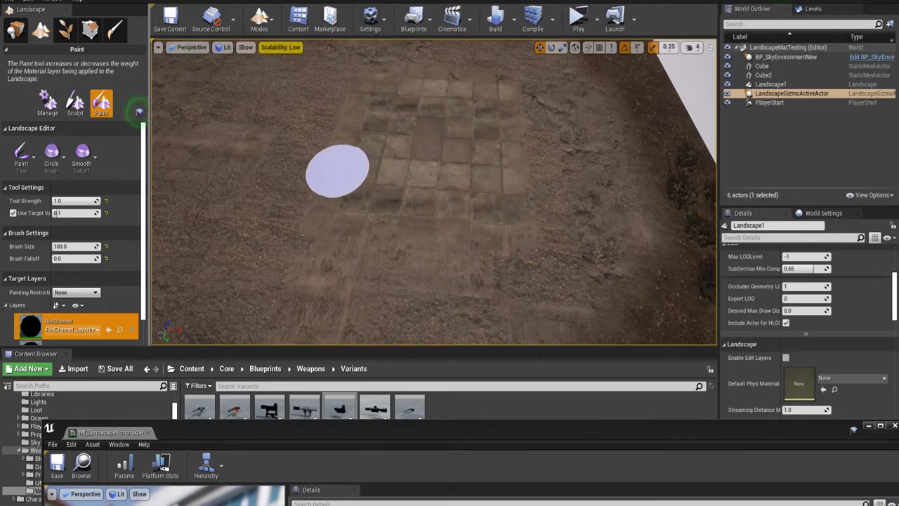
# Reduce the brush size to 50 and paint RedChannel without a target value in the middle of the paving
pyautogui.scroll(-3, 84, 232)
pyautogui.scroll(3, 78, 232)
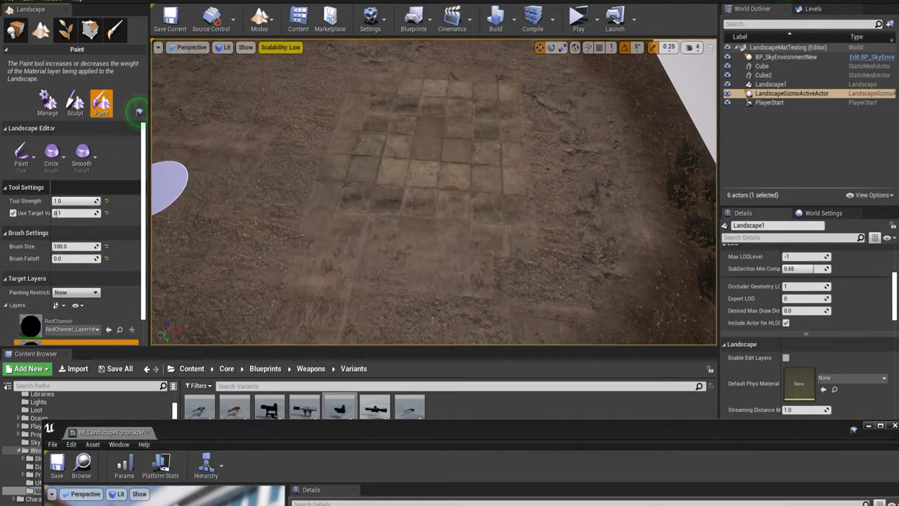
pyautogui.scroll(-2, 78, 246)
pyautogui.click(70, 278)
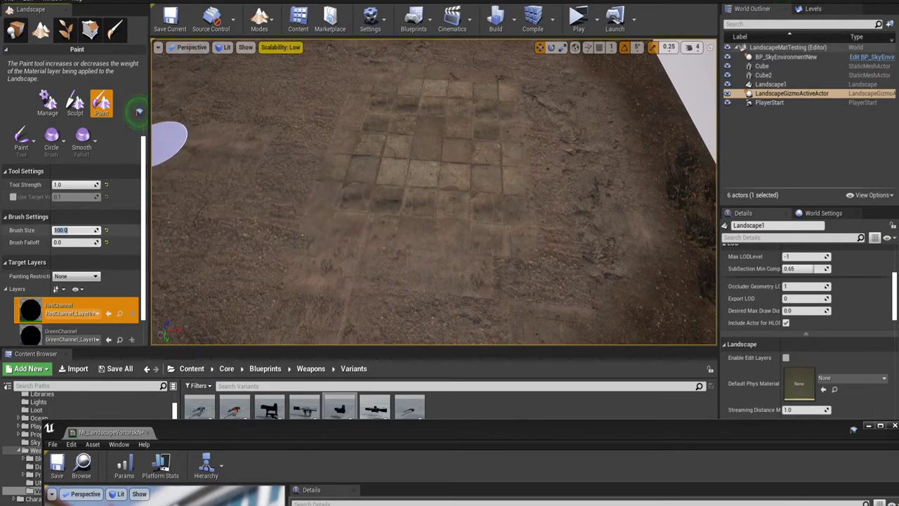
pyautogui.moveTo(439, 166); pyautogui.dragTo(439, 135, button='right')
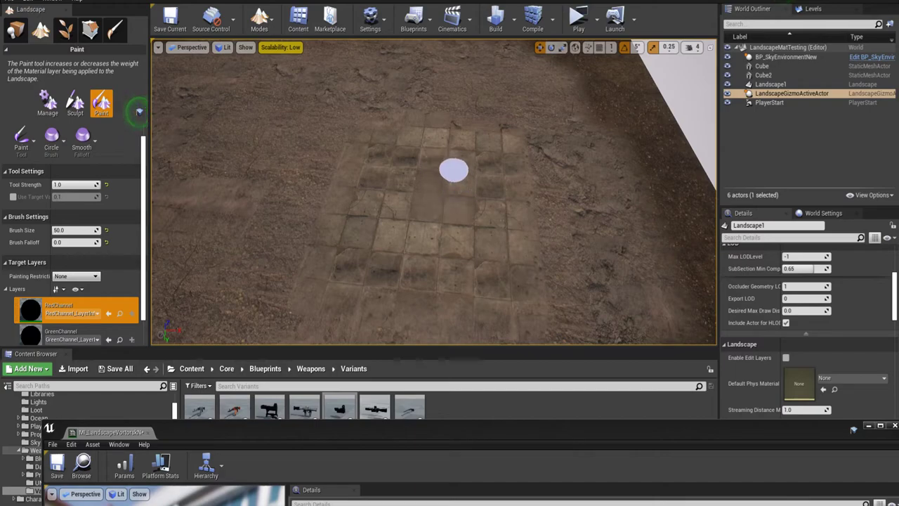
# Paint GreenChannel spots at target value 0.1 and brush size 50 over individual slabs of the paving
pyautogui.click(70, 333)
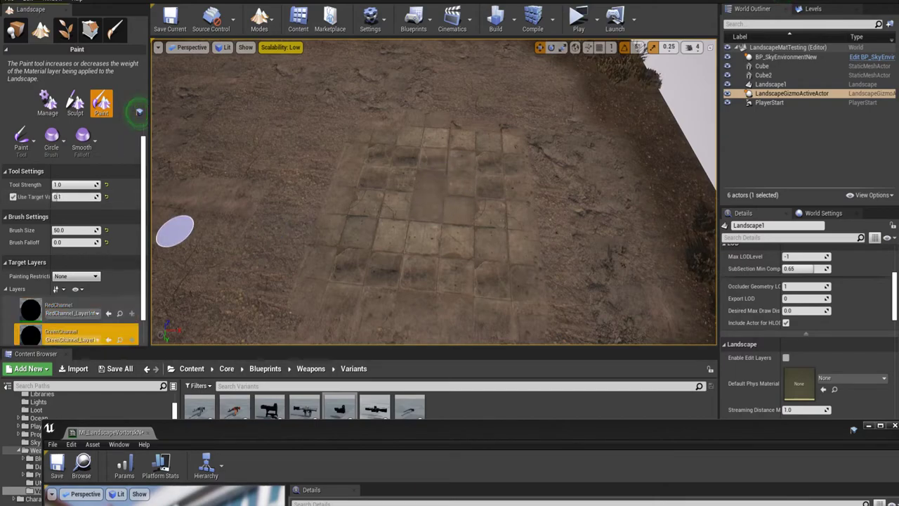
pyautogui.press('w')
pyautogui.moveTo(438, 168)
pyautogui.mouseDown(button='right')
pyautogui.moveTo(478, 172)
pyautogui.moveTo(552, 204)
pyautogui.mouseUp(button='right')
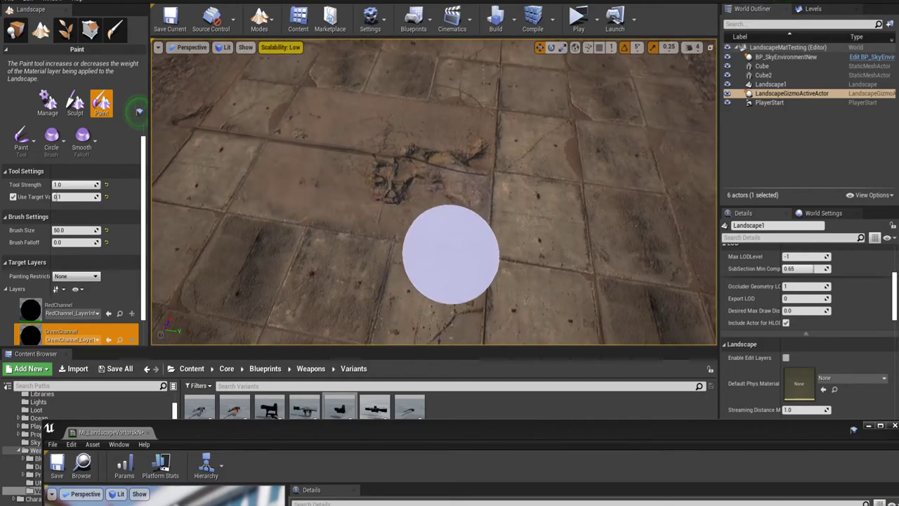
pyautogui.press('d')
pyautogui.moveTo(425, 237); pyautogui.dragTo(316, 234, button='right')
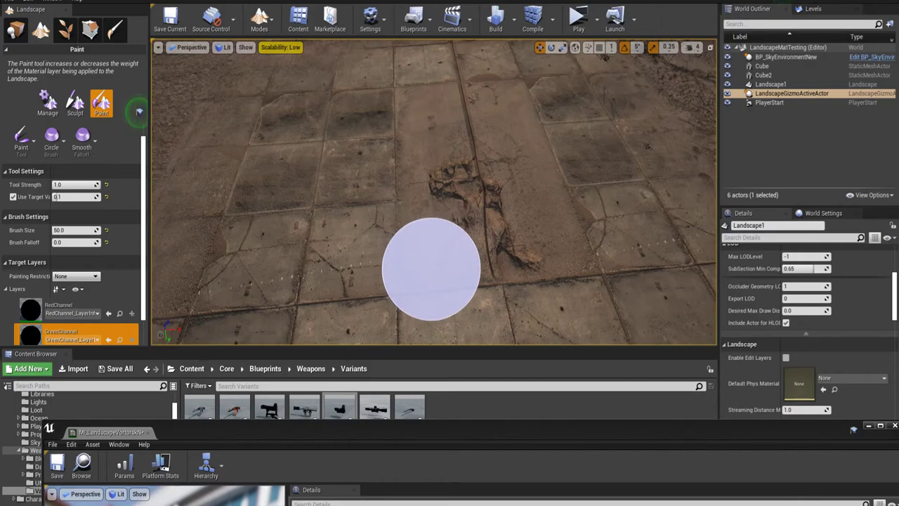
pyautogui.moveTo(431, 270); pyautogui.dragTo(368, 257, button='right')
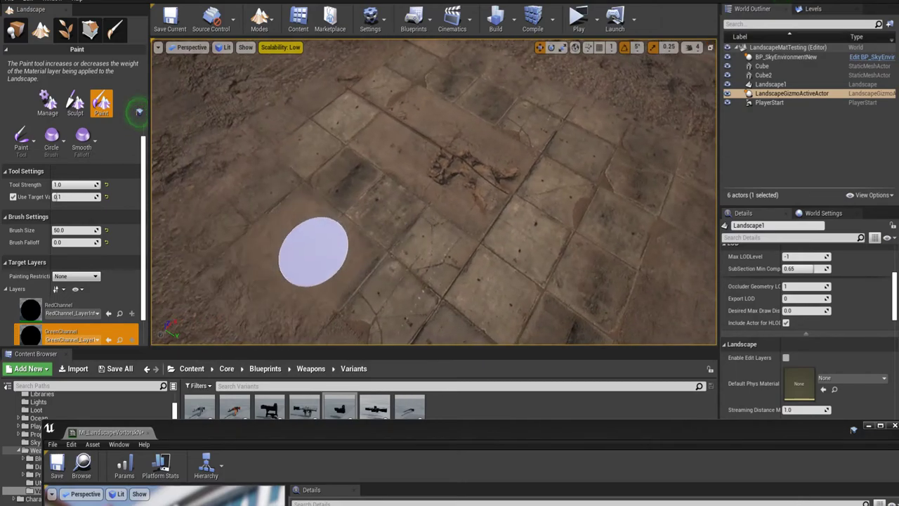
pyautogui.moveTo(475, 223); pyautogui.dragTo(476, 274, button='right')
pyautogui.click(486, 233)
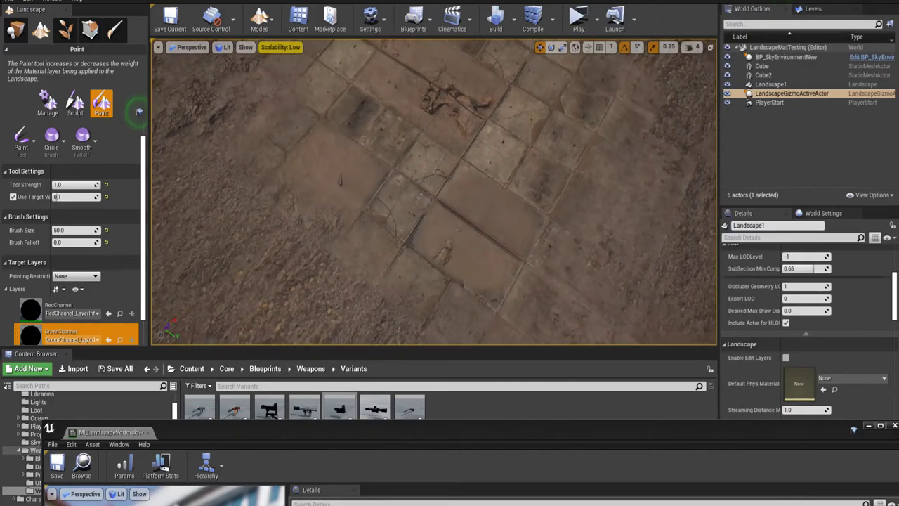
# Check the painted paving close up and from a distance, leave landscape painting, and save all modified assets
pyautogui.moveTo(514, 244); pyautogui.dragTo(397, 230, button='right')
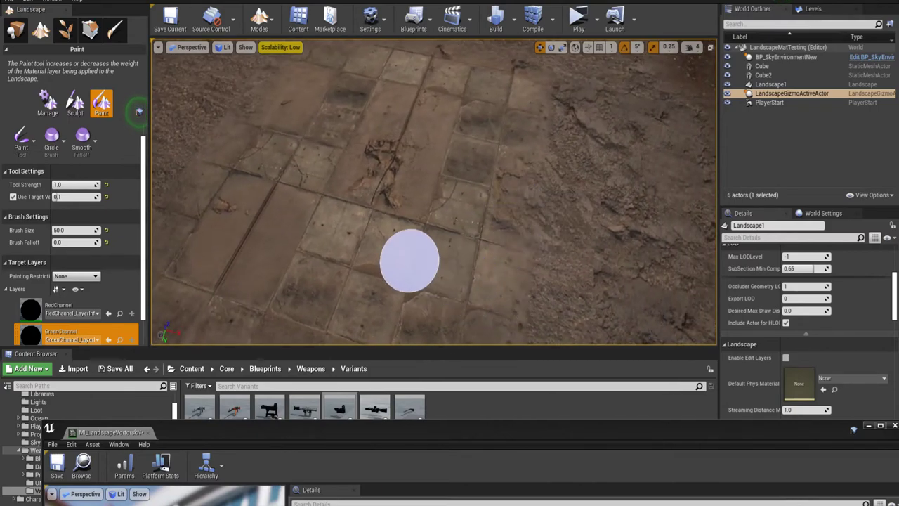
pyautogui.moveTo(410, 261)
pyautogui.mouseDown(button='right')
pyautogui.moveTo(449, 260)
pyautogui.moveTo(383, 257)
pyautogui.moveTo(411, 246)
pyautogui.moveTo(404, 230)
pyautogui.mouseUp(button='right')
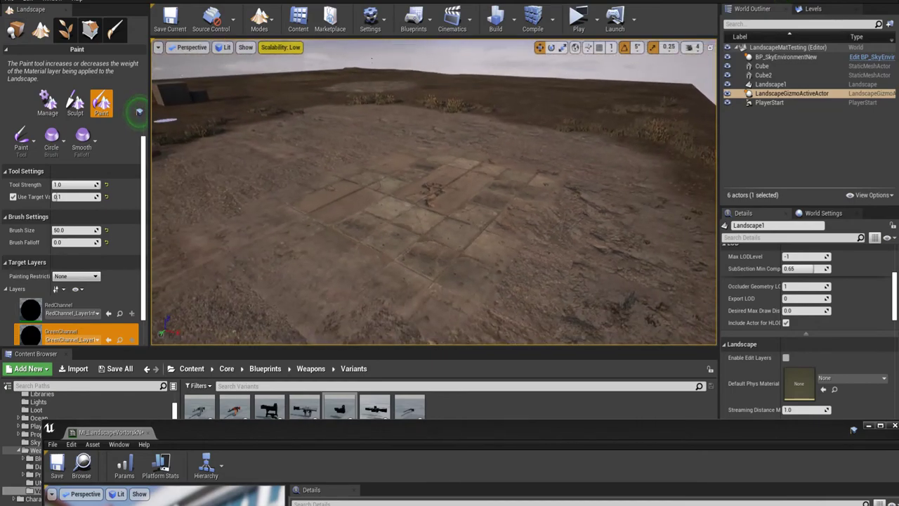
pyautogui.click(15, 30)
pyautogui.click(9, 2)
pyautogui.click(29, 85)
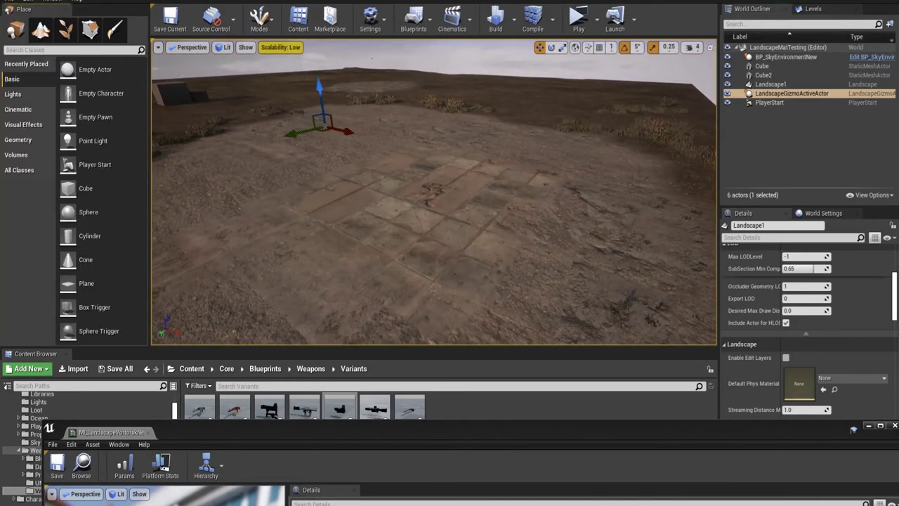
# Start painting BlueChannel at target value 0.1 with brush size 50 on the rock patch near the cube
pyautogui.moveTo(434, 191); pyautogui.dragTo(323, 218, button='right')
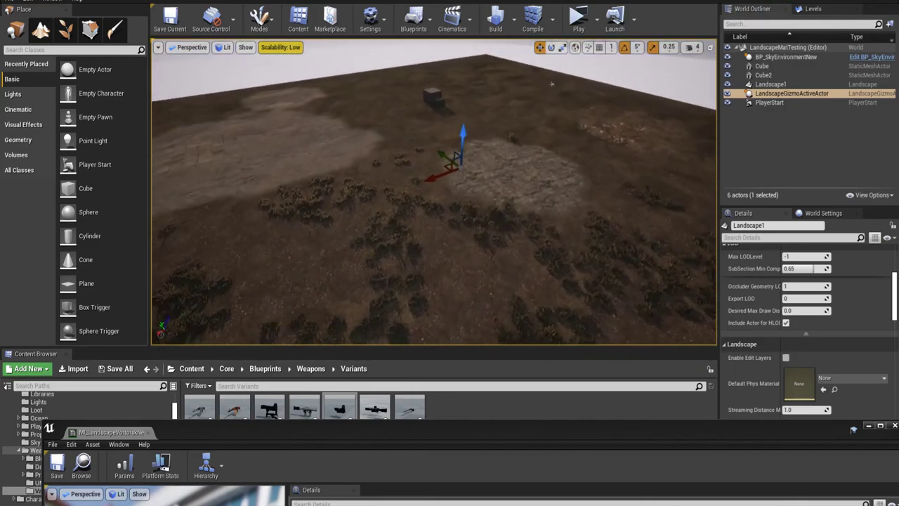
pyautogui.moveTo(551, 84); pyautogui.dragTo(524, 116, button='right')
pyautogui.click(552, 84)
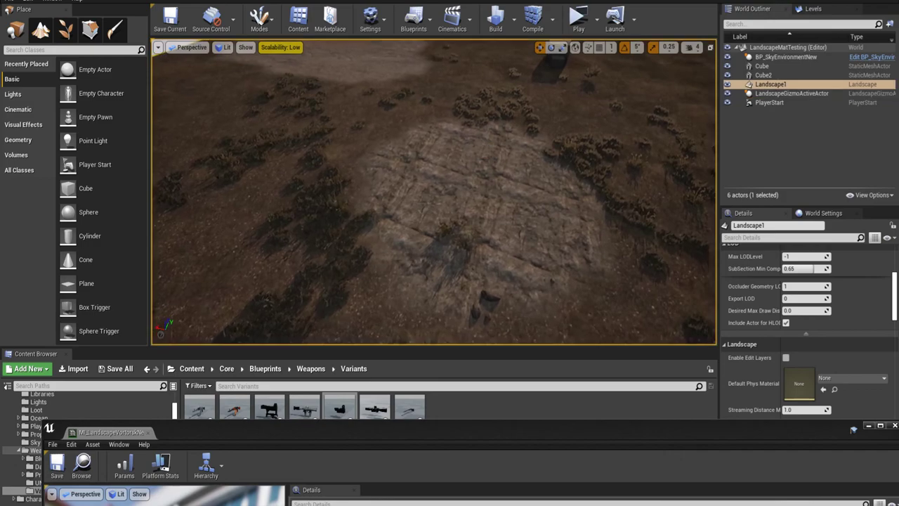
pyautogui.click(40, 28)
pyautogui.click(102, 104)
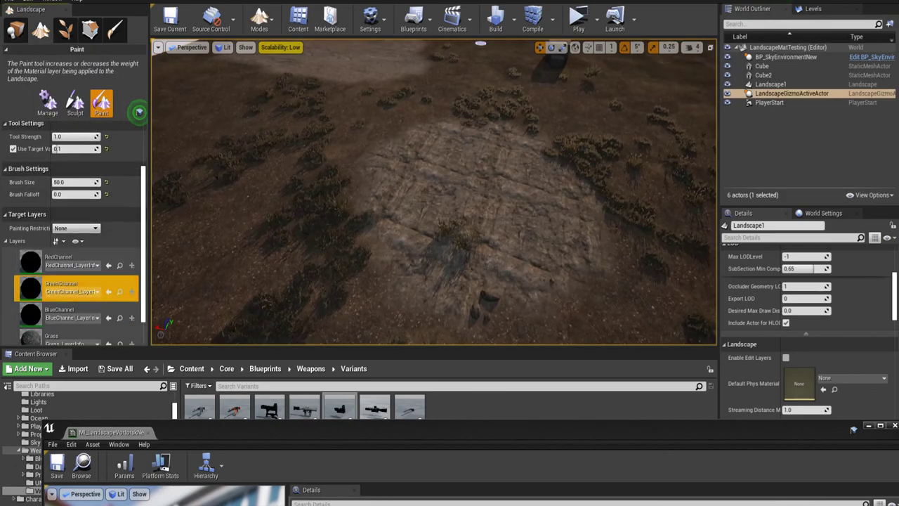
pyautogui.click(70, 314)
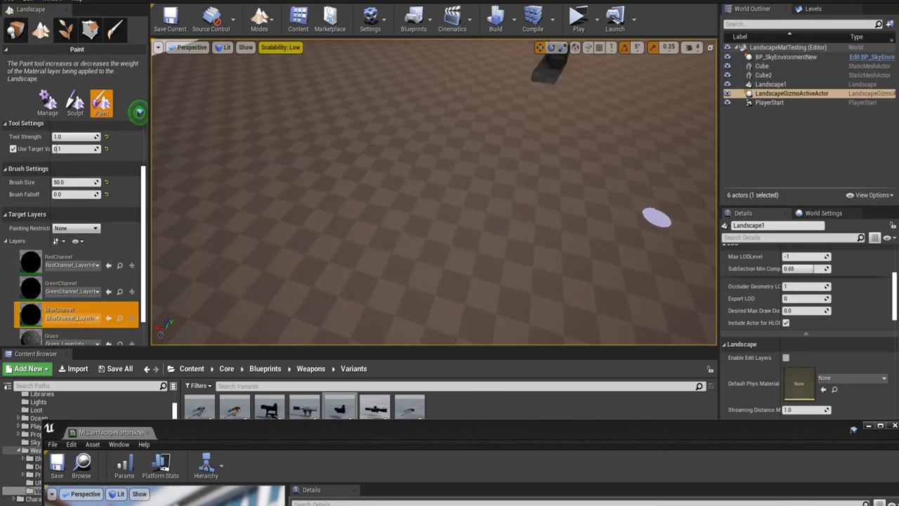